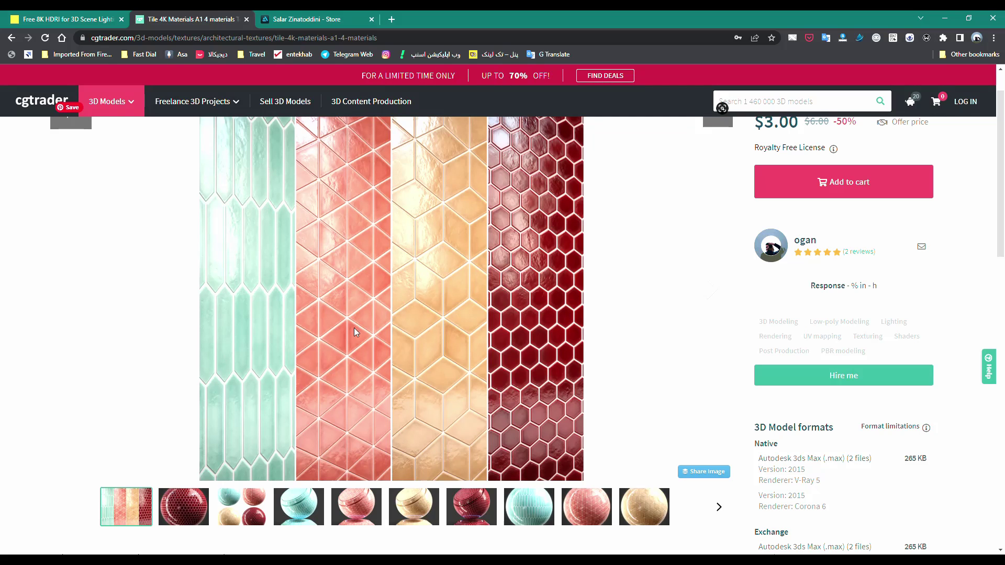
Browse the tile material previews and view the sphere render with elongated turquoise tiles
{"action": "left_click", "coordinate": [470, 508]}
{"action": "left_click", "coordinate": [523, 522]}
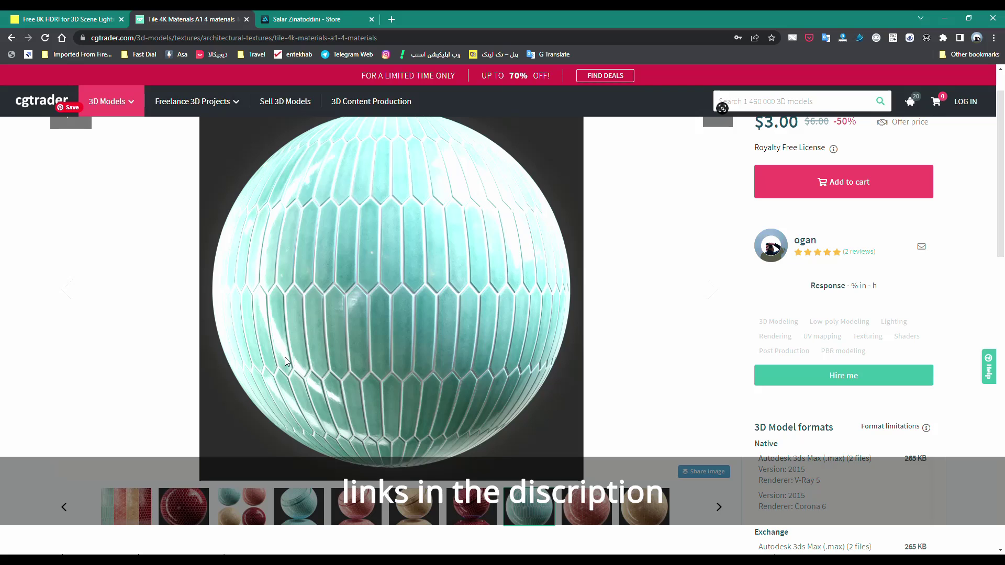
Switch to 3ds Max, create a sphere of about 32 cm radius in the perspective view, and display it shaded
{"action": "key", "text": "alt+Tab"}
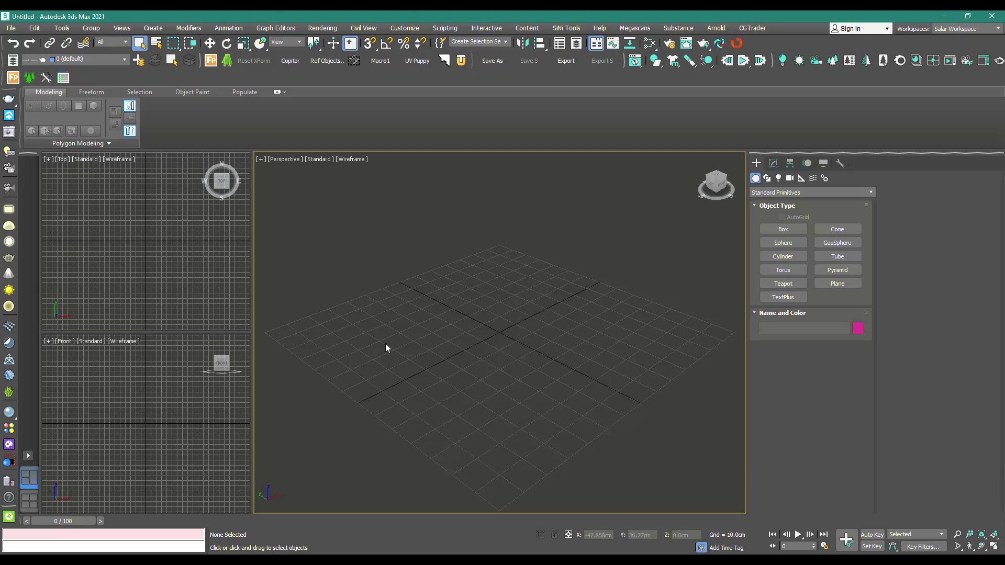
{"action": "left_click", "coordinate": [781, 247]}
{"action": "mouse_move", "coordinate": [488, 325]}
{"action": "left_mouse_down"}
{"action": "mouse_move", "coordinate": [554, 309]}
{"action": "mouse_move", "coordinate": [525, 399]}
{"action": "left_mouse_up"}
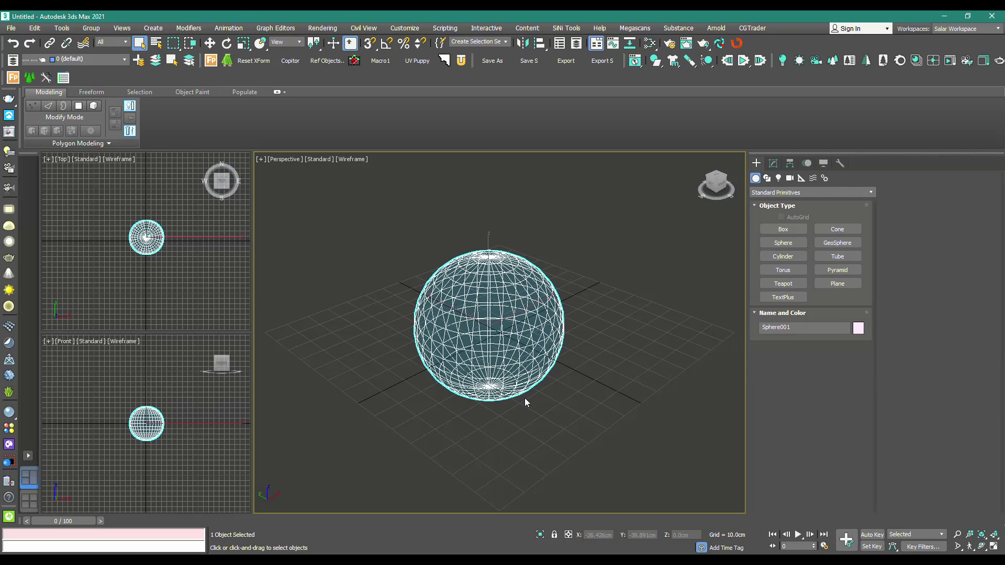
{"action": "key", "text": "F3"}
Move the sphere to the world origin with its X and Y positions at 0
{"action": "right_click", "coordinate": [547, 349]}
{"action": "left_click", "coordinate": [599, 356]}
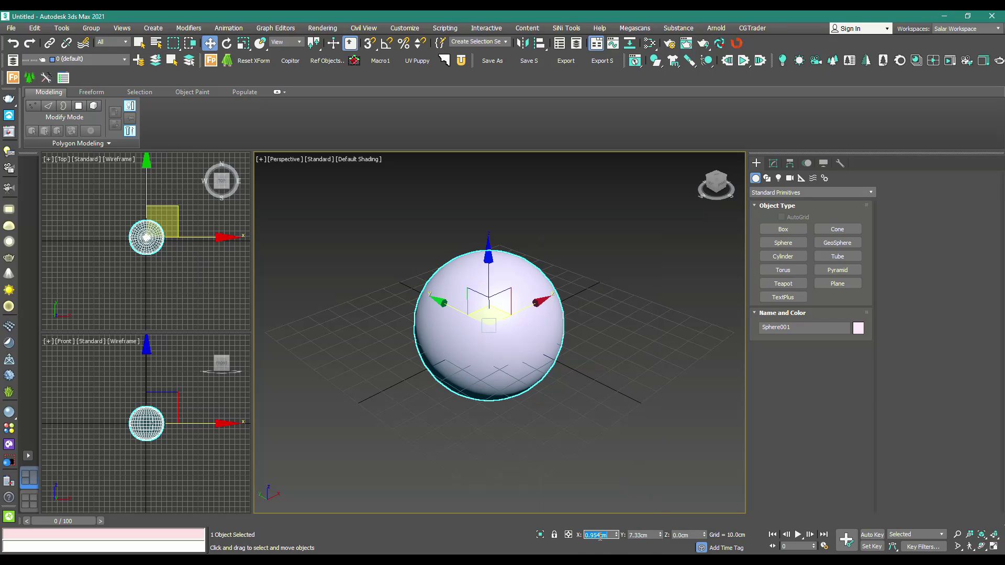
{"action": "key", "text": "Tab"}
{"action": "type", "text": "0"}
{"action": "key", "text": "Return"}
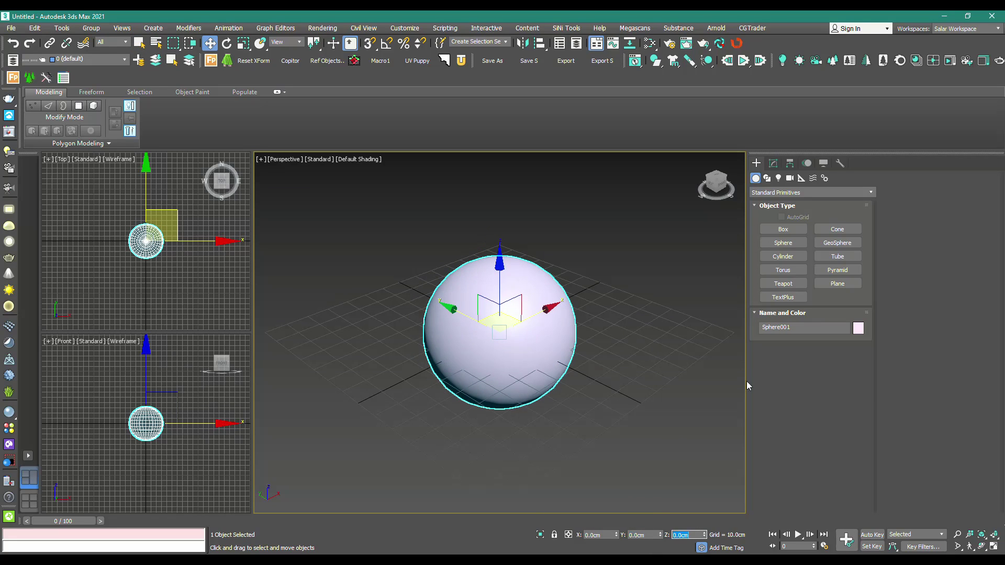
Set the sphere's radius to 50 cm, raise its segment count, and deselect it
{"action": "left_click", "coordinate": [773, 163]}
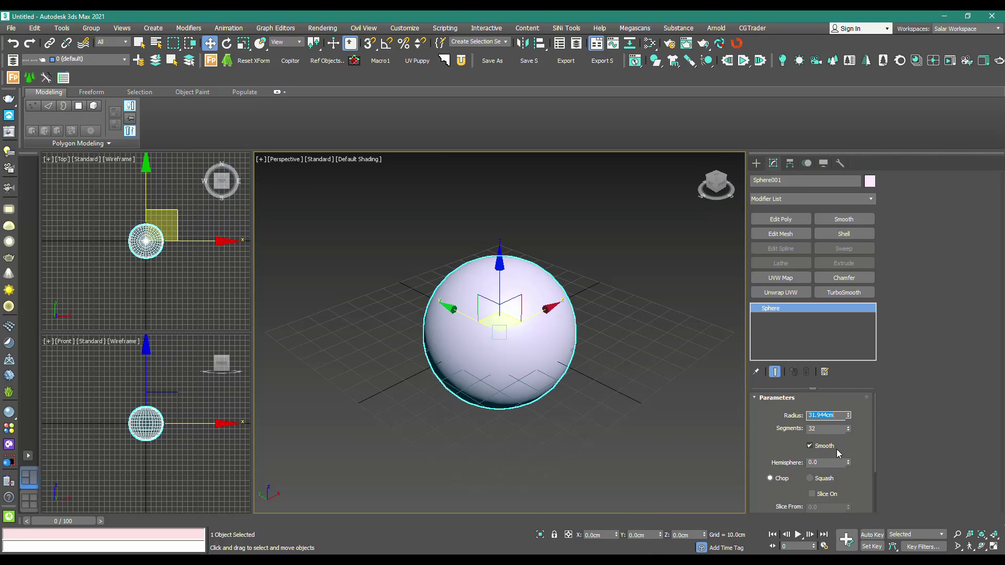
{"action": "type", "text": "50"}
{"action": "key", "text": "Return"}
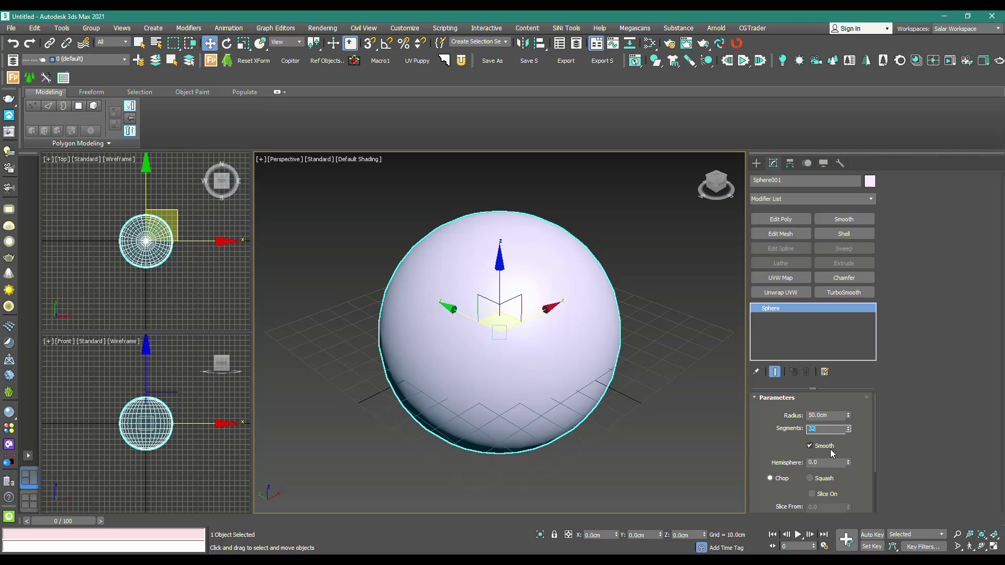
{"action": "key", "text": "Return"}
{"action": "left_click", "coordinate": [627, 409]}
Hide the perspective viewport's grid and place a V-Ray dome light beside the sphere
{"action": "key", "text": "g"}
{"action": "scroll", "coordinate": [474, 298], "scroll_direction": "down", "scroll_amount": 4}
{"action": "middle_click_drag", "start_coordinate": [478, 306], "coordinate": [458, 335], "text": "alt"}
{"action": "scroll", "coordinate": [448, 286], "scroll_direction": "down", "scroll_amount": 2}
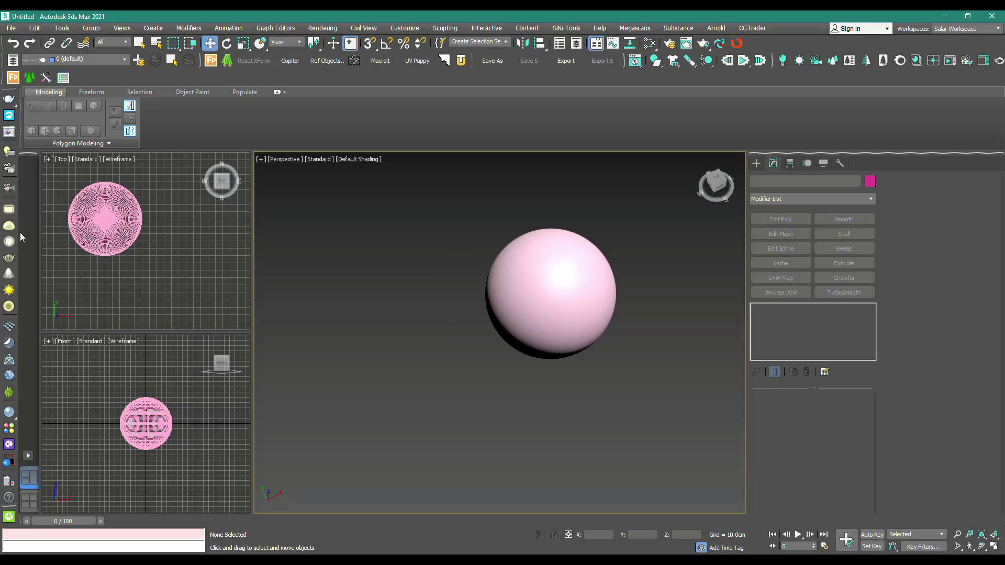
{"action": "left_click", "coordinate": [9, 226]}
{"action": "left_click", "coordinate": [662, 263]}
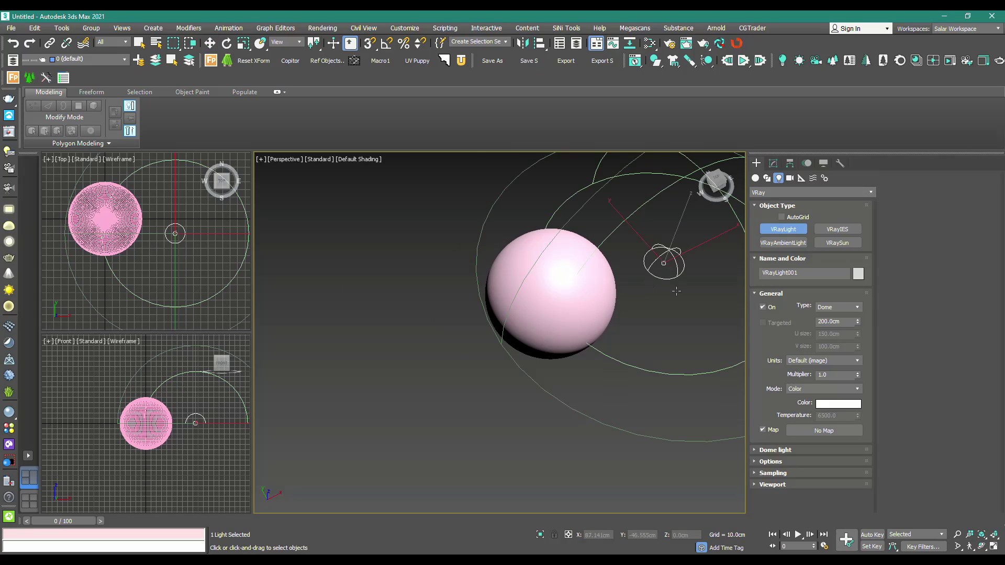
{"action": "middle_click_drag", "start_coordinate": [675, 290], "coordinate": [607, 285]}
{"action": "right_click", "coordinate": [603, 326]}
{"action": "scroll", "coordinate": [607, 293], "scroll_direction": "down", "scroll_amount": 3}
{"action": "scroll", "coordinate": [618, 314], "scroll_direction": "up", "scroll_amount": 3}
{"action": "middle_click_drag", "start_coordinate": [633, 325], "coordinate": [563, 334]}
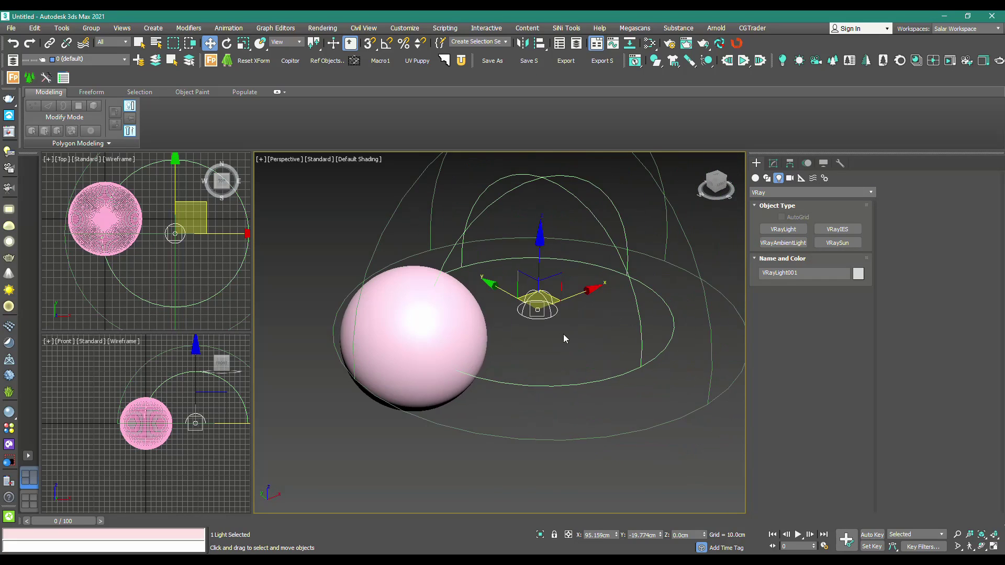
Lock the dome light's texture to its icon and make the light invisible
{"action": "left_click", "coordinate": [774, 163]}
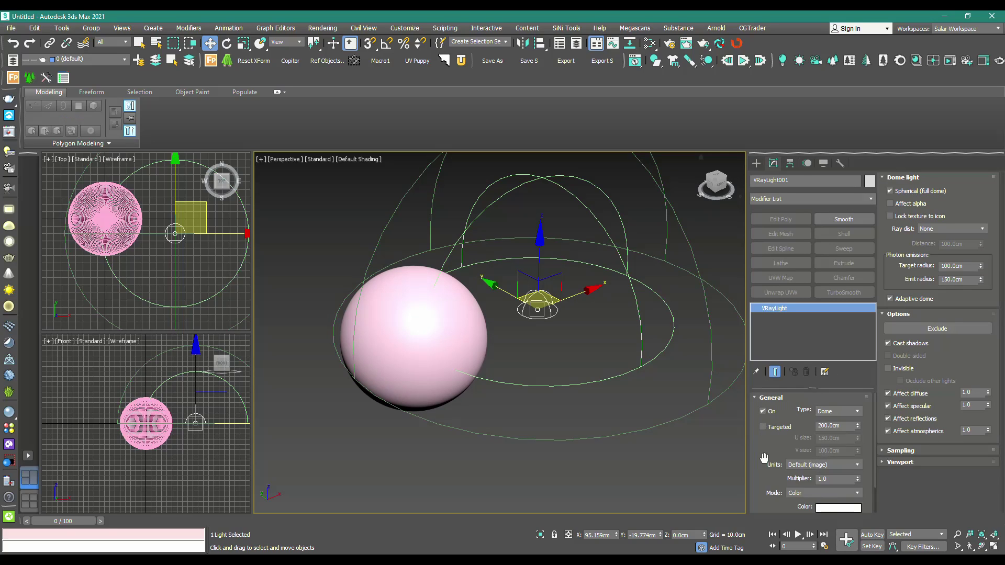
{"action": "left_click_drag", "start_coordinate": [763, 458], "coordinate": [764, 423]}
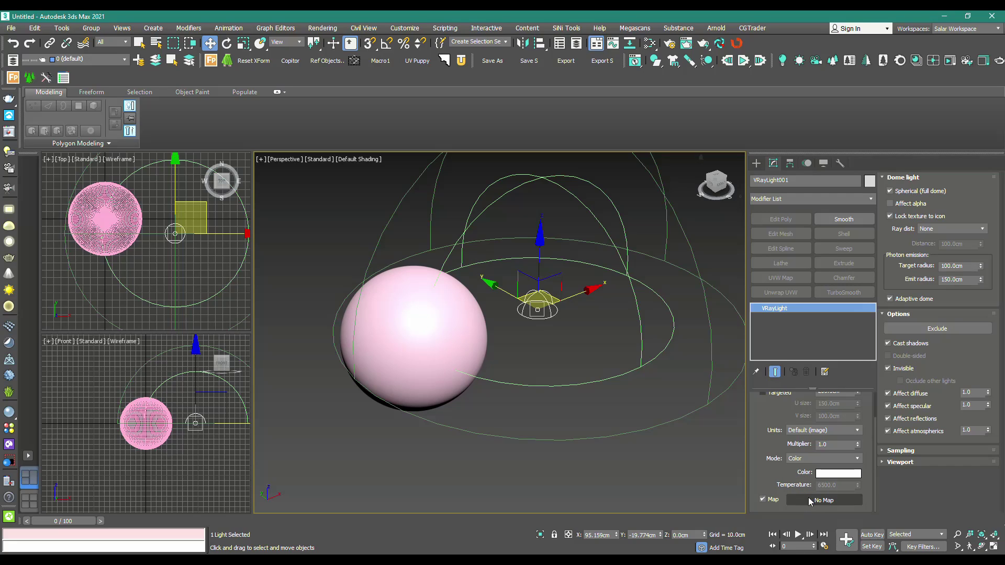
Add a VRayBitmap map node to the Slate Material Editor
{"action": "key", "text": "m"}
{"action": "left_click_drag", "start_coordinate": [456, 97], "coordinate": [557, 52]}
{"action": "right_click", "coordinate": [309, 165]}
{"action": "mouse_move", "coordinate": [390, 219]}
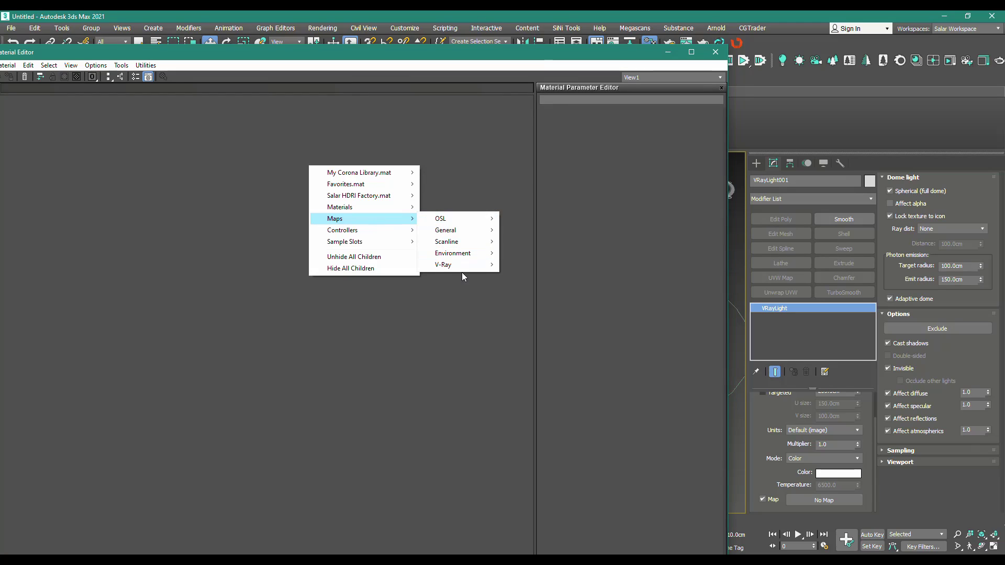
{"action": "mouse_move", "coordinate": [461, 268]}
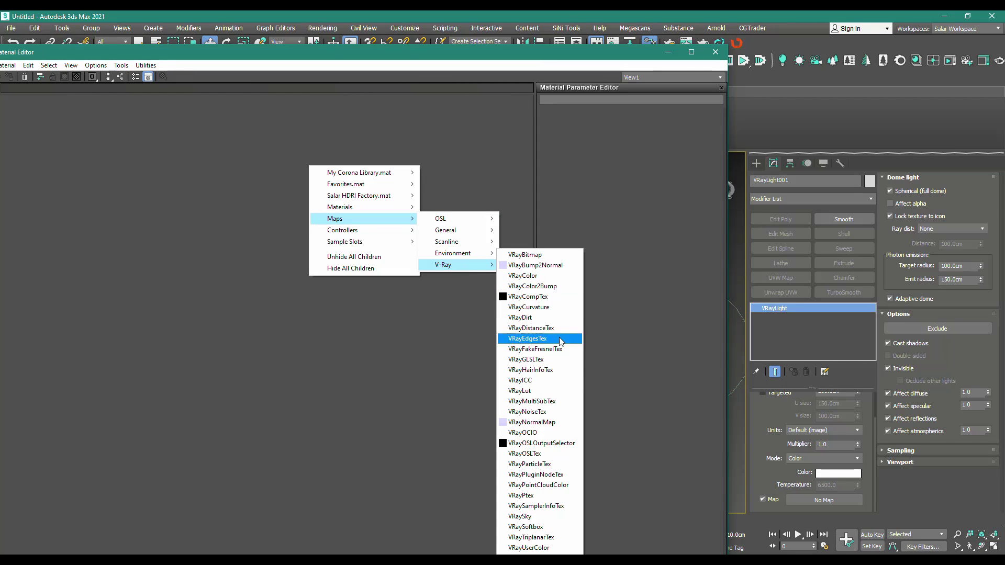
{"action": "left_click", "coordinate": [539, 257]}
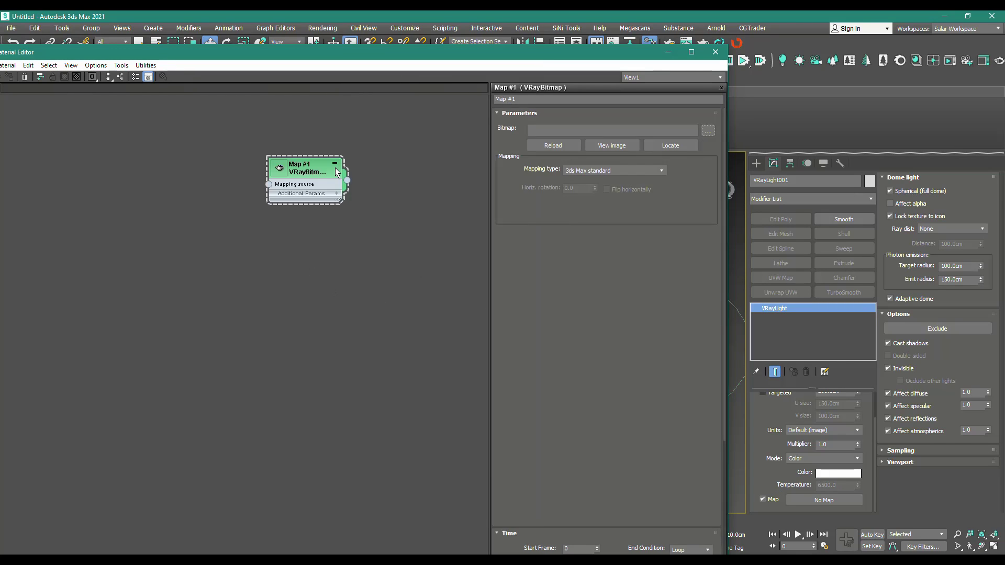
Load Factory_8k_B&W.hdr from the Free 8K HDRI folder into the VRayBitmap
{"action": "left_click", "coordinate": [707, 130]}
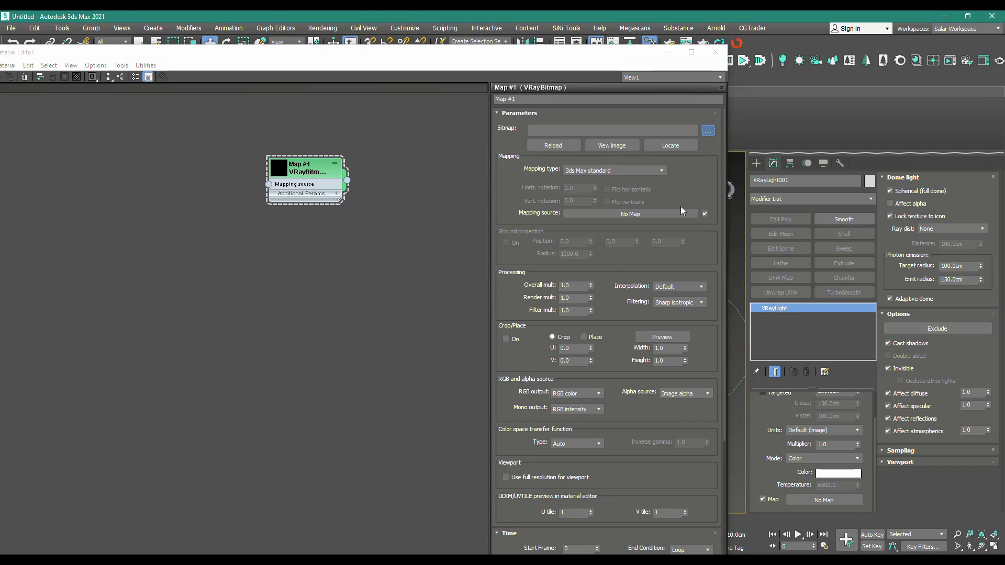
{"action": "left_click", "coordinate": [89, 143]}
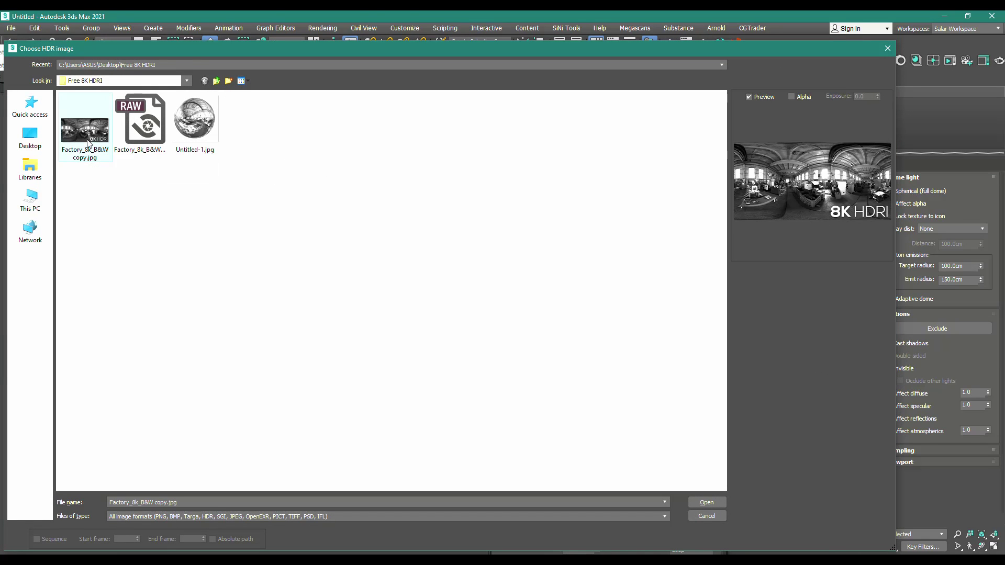
{"action": "left_click", "coordinate": [160, 156]}
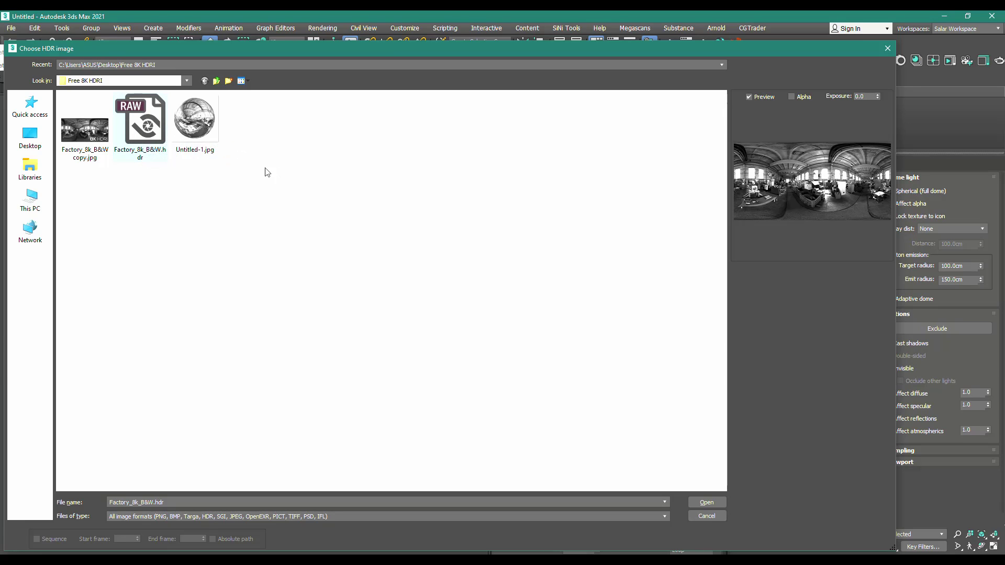
{"action": "double_click", "coordinate": [149, 137]}
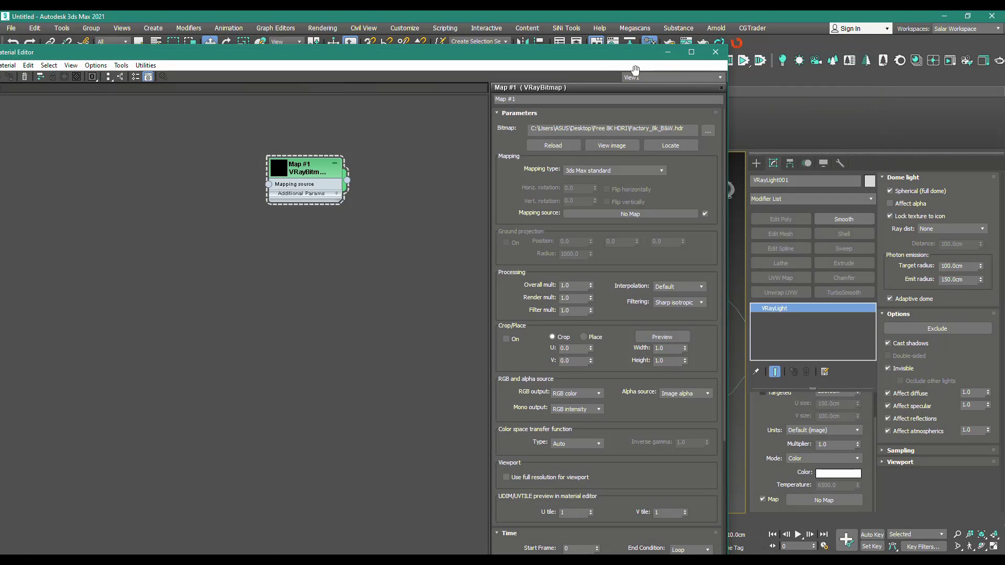
Maximize the material editor, enlarge the bitmap node's preview, and set its mapping type to Spherical
{"action": "double_click", "coordinate": [595, 58]}
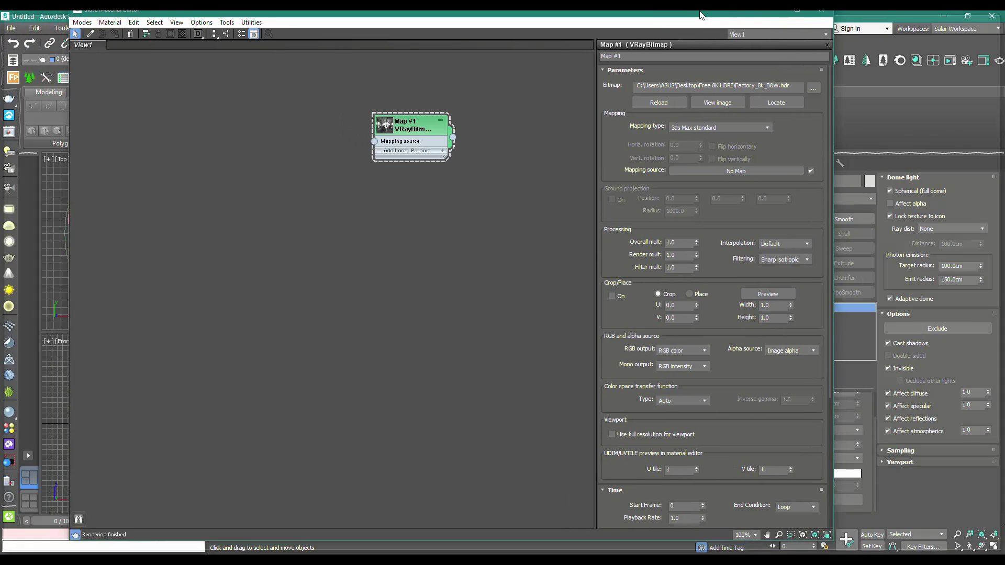
{"action": "scroll", "coordinate": [321, 135], "scroll_direction": "up", "scroll_amount": 3}
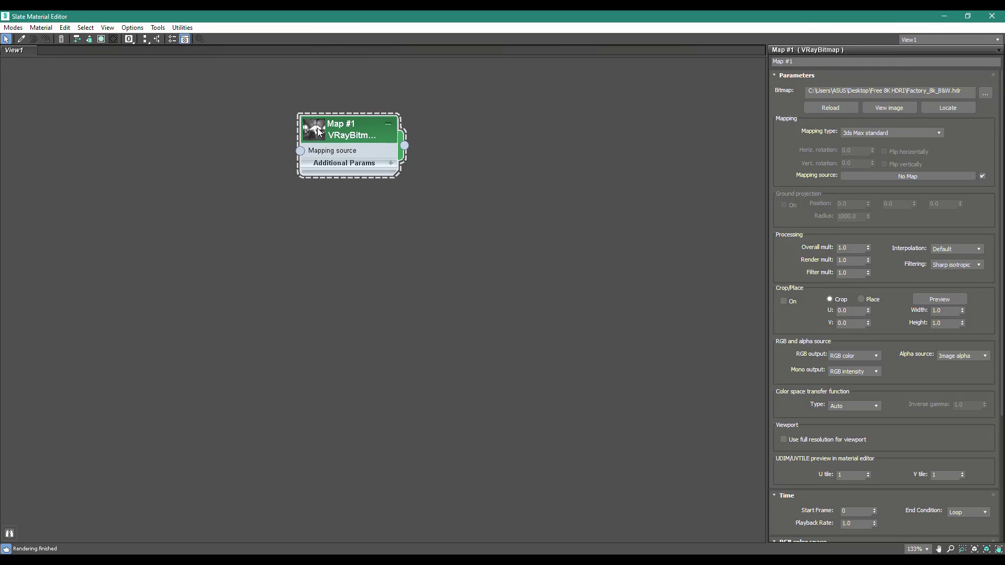
{"action": "double_click", "coordinate": [319, 135]}
{"action": "left_click", "coordinate": [913, 132]}
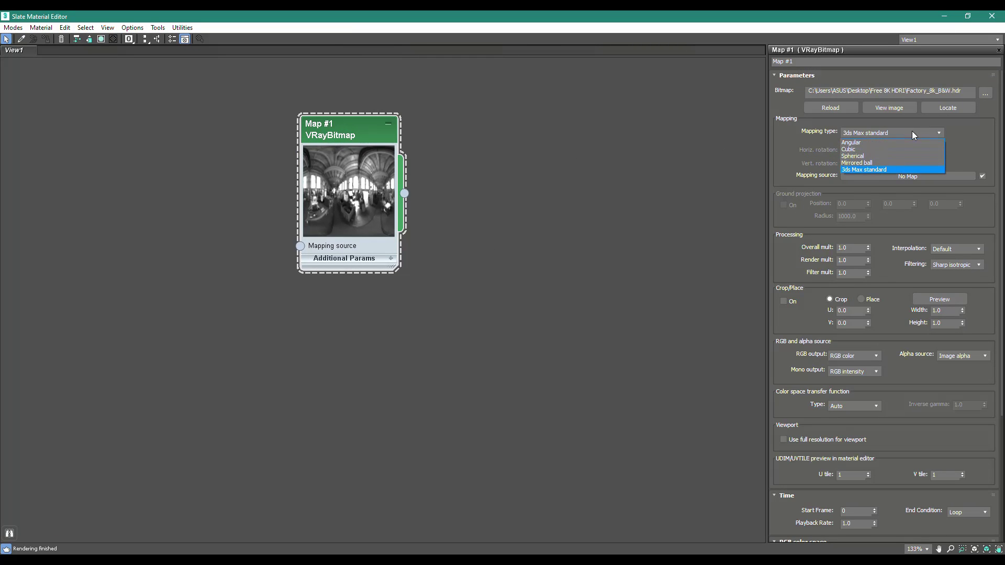
{"action": "left_click", "coordinate": [859, 159]}
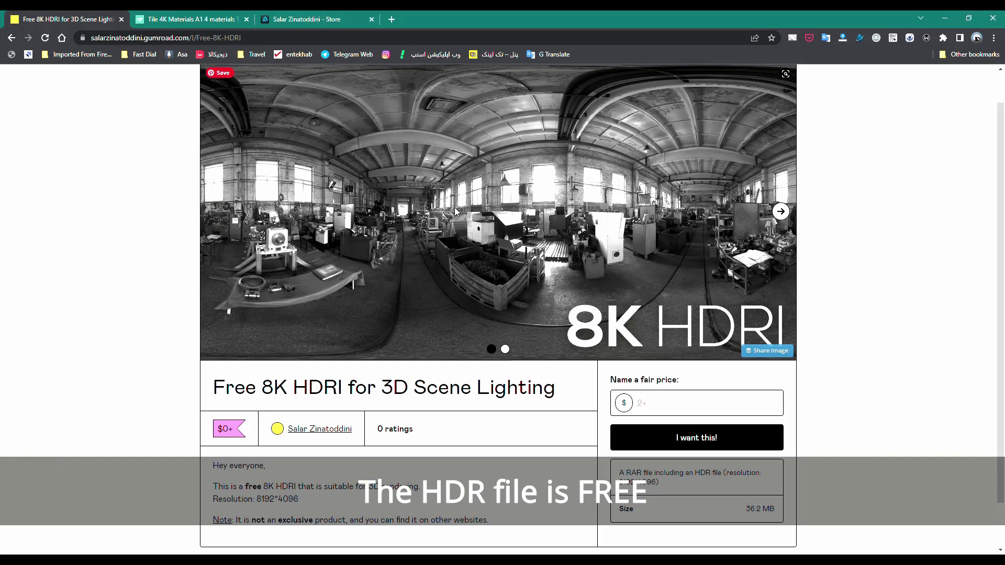
On the Free 8K HDRI product page in the browser, enter 0 as the price and request the file
{"action": "left_click", "coordinate": [92, 35]}
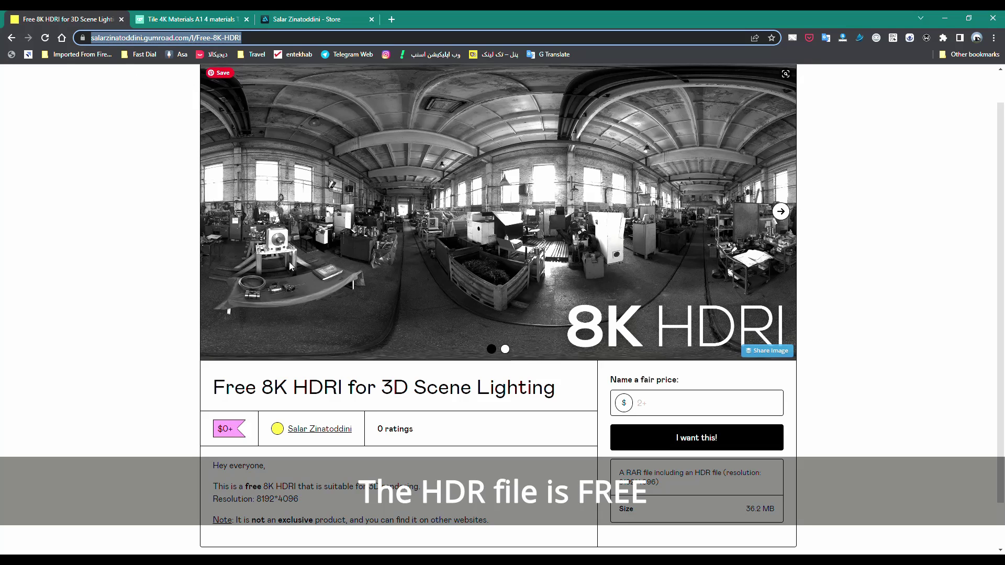
{"action": "left_click", "coordinate": [832, 316]}
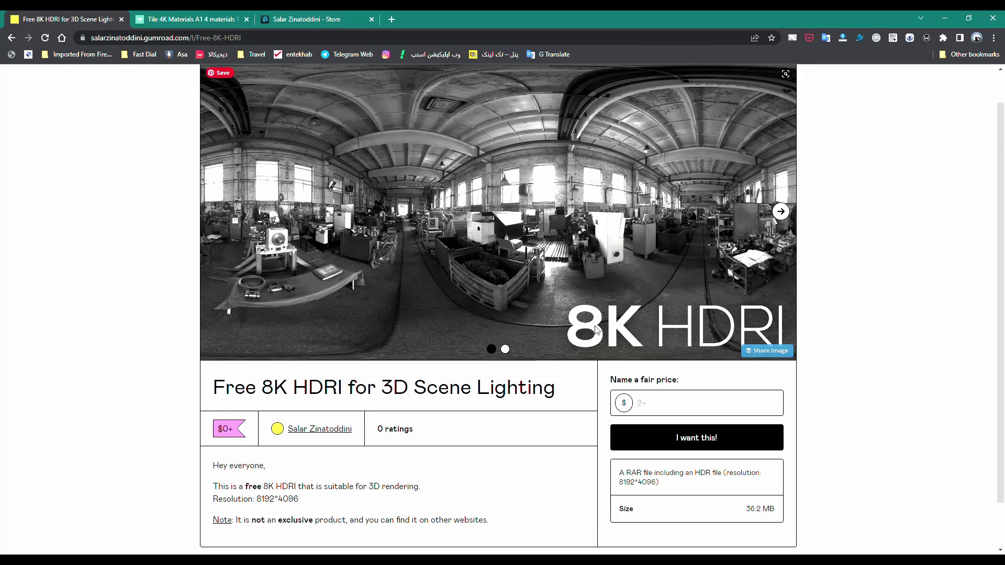
{"action": "scroll", "coordinate": [621, 357], "scroll_direction": "down", "scroll_amount": 1}
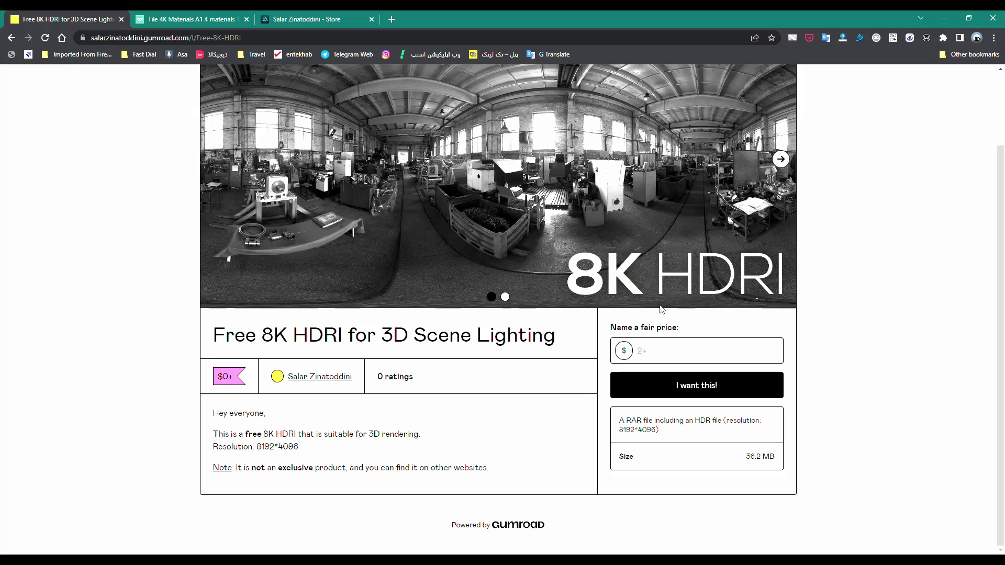
{"action": "left_click", "coordinate": [667, 347]}
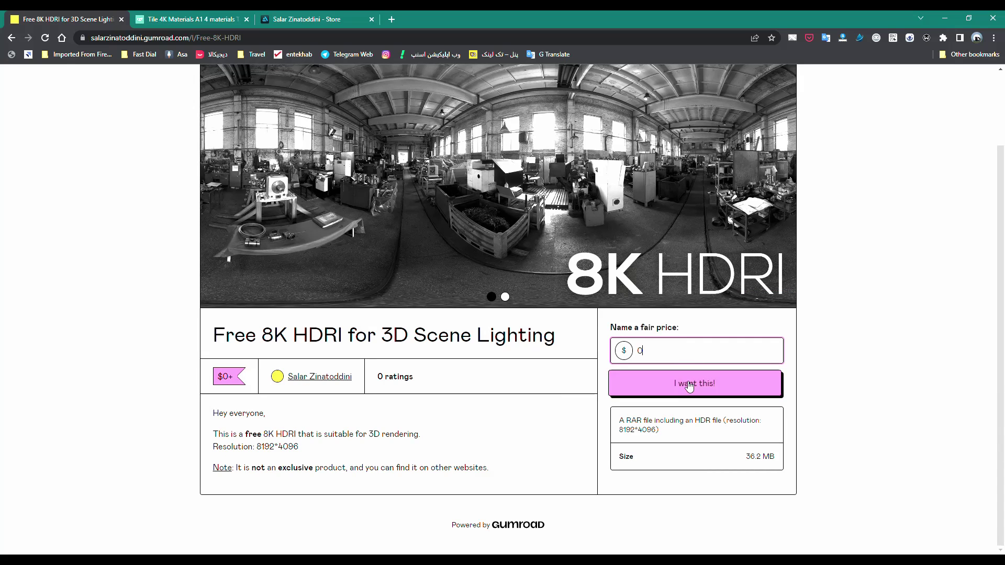
{"action": "left_click", "coordinate": [688, 386]}
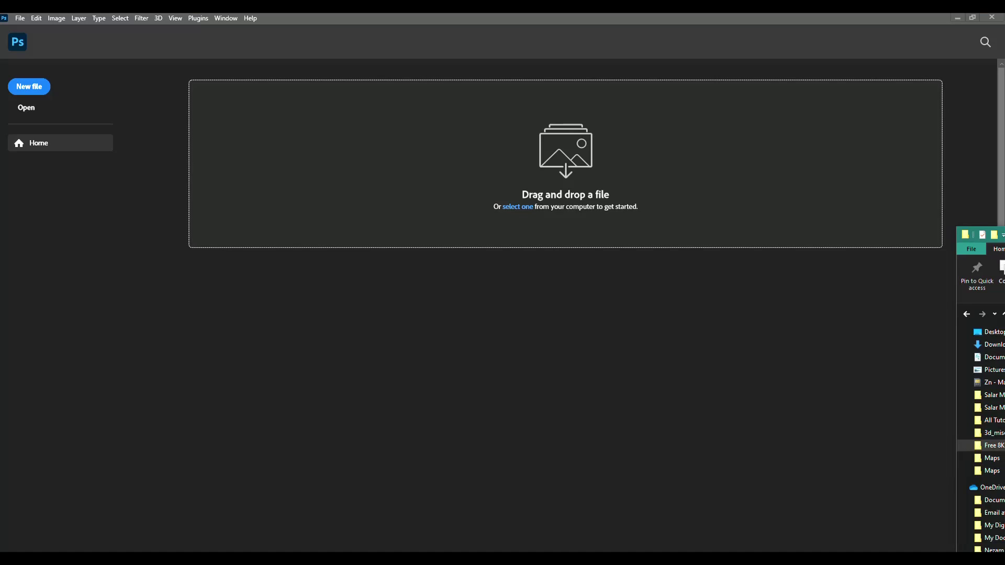
Open Factory_8k_B&W.hdr from the Free 8K HDRI folder in Photoshop and collapse the Character panel
{"action": "left_click_drag", "start_coordinate": [1002, 234], "coordinate": [585, 35]}
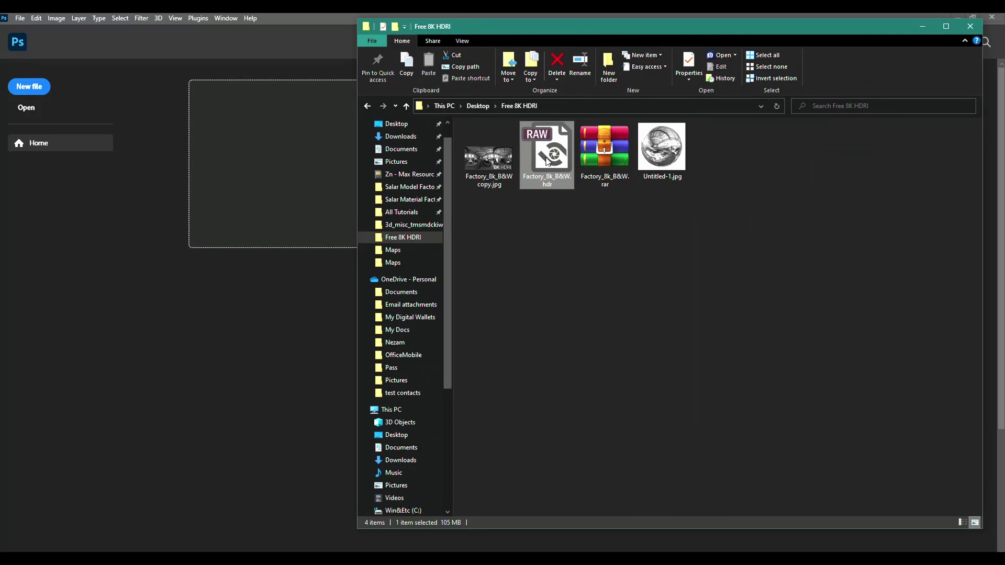
{"action": "left_click_drag", "start_coordinate": [547, 161], "coordinate": [590, 374]}
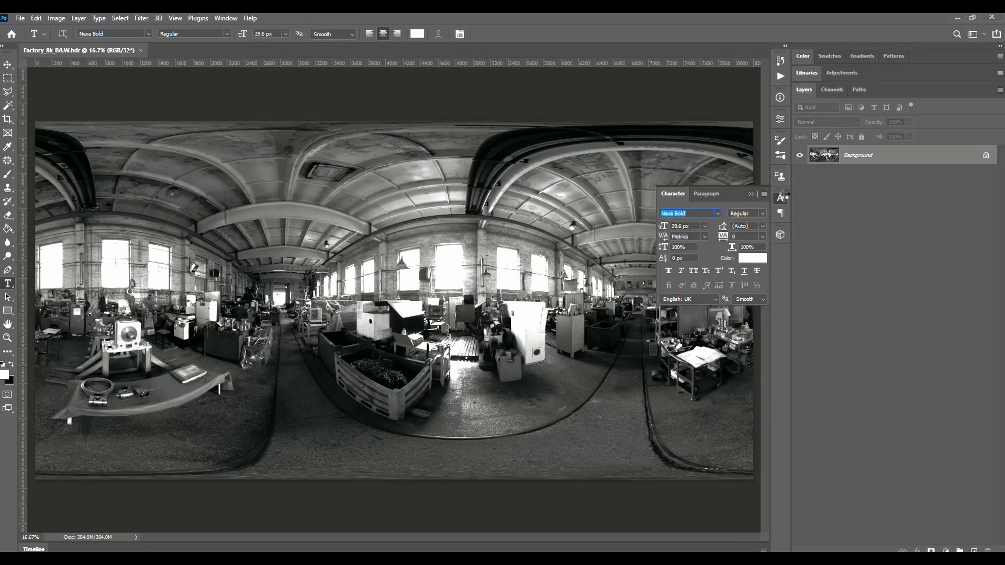
{"action": "left_click", "coordinate": [780, 198]}
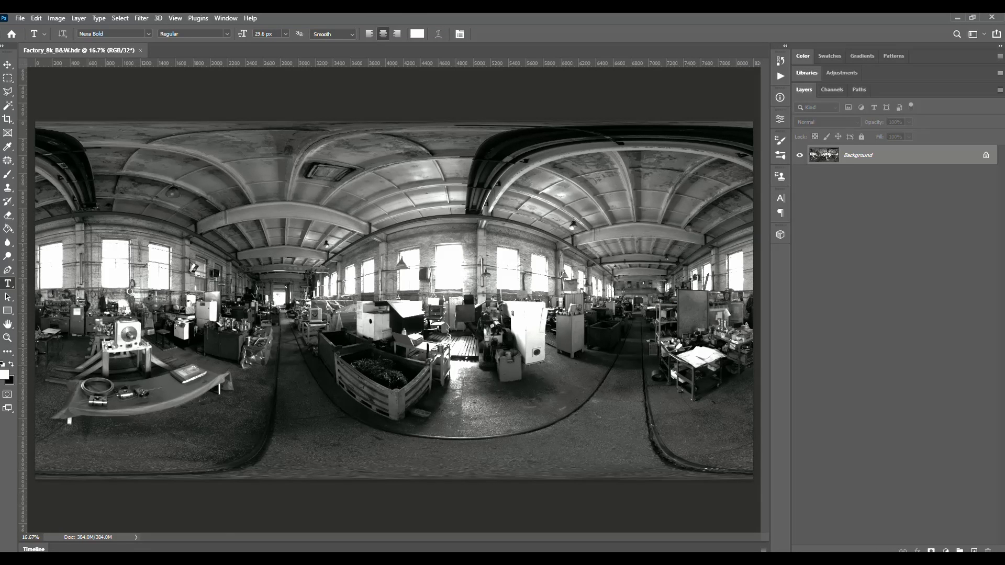
Show the 32-bit Exposure control in the status bar and vary the exposure to examine the HDR image's light range
{"action": "left_click", "coordinate": [136, 537]}
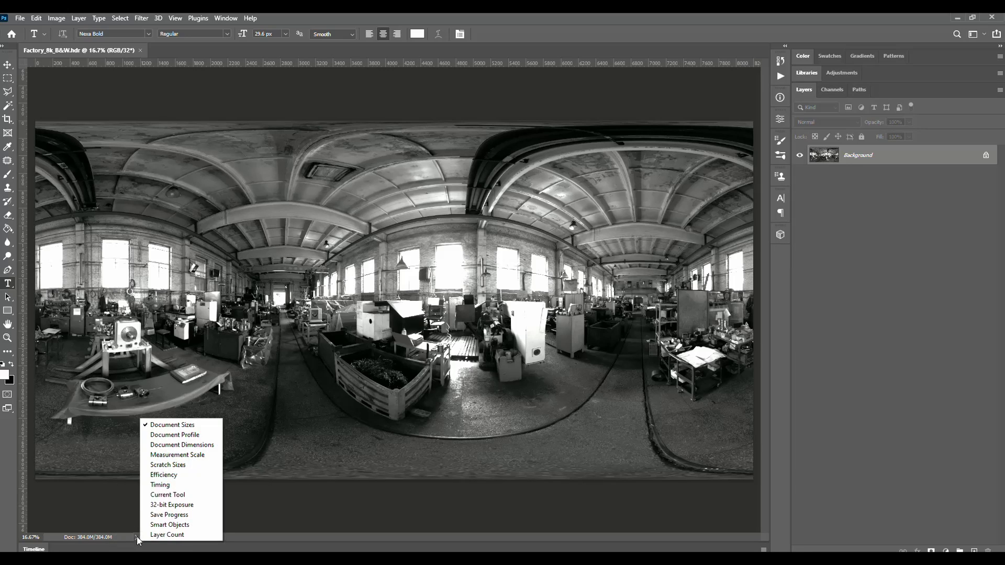
{"action": "left_click", "coordinate": [167, 504]}
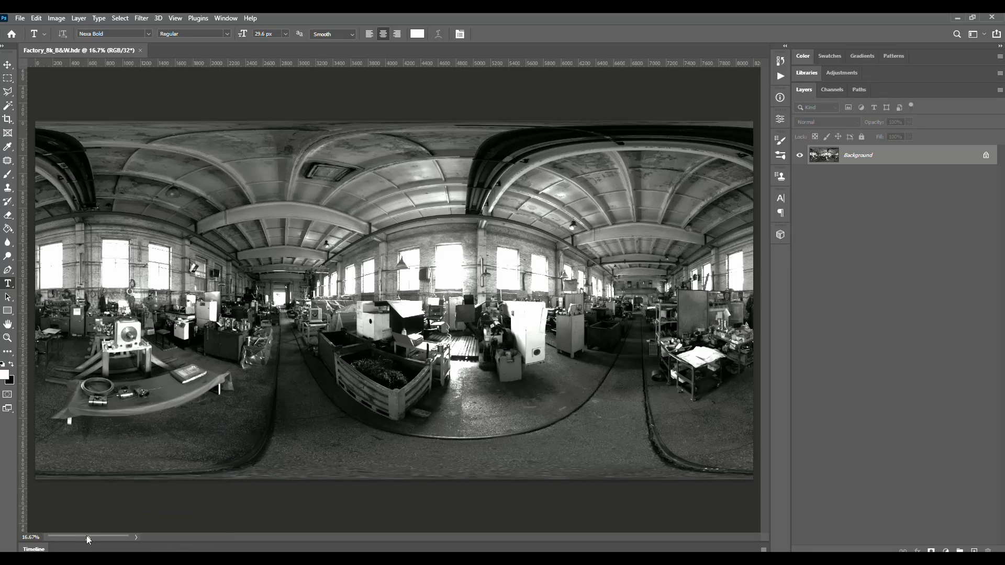
{"action": "mouse_move", "coordinate": [89, 536]}
{"action": "left_mouse_down"}
{"action": "mouse_move", "coordinate": [95, 541]}
{"action": "mouse_move", "coordinate": [77, 544]}
{"action": "left_mouse_up"}
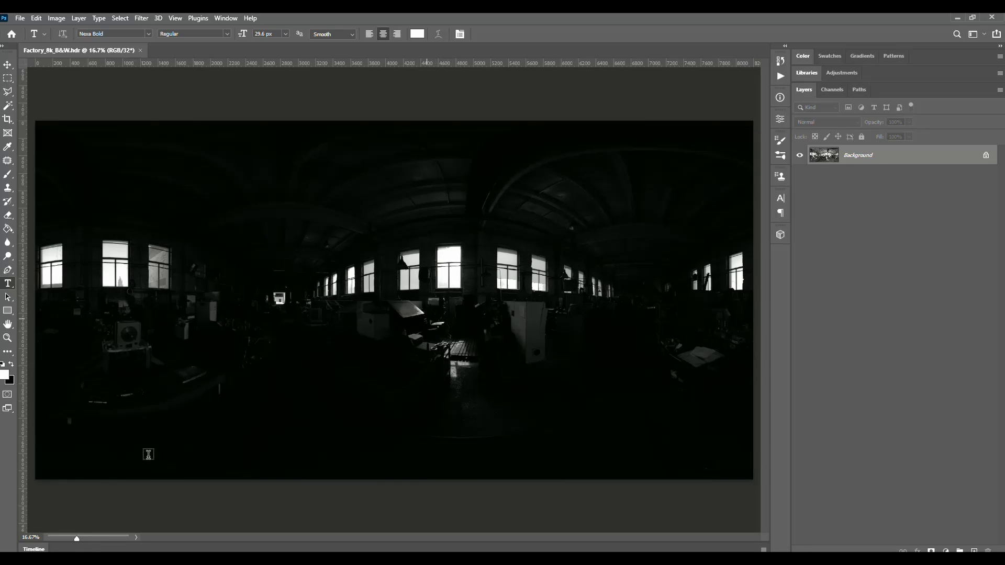
{"action": "mouse_move", "coordinate": [76, 543]}
{"action": "left_mouse_down"}
{"action": "mouse_move", "coordinate": [64, 537]}
{"action": "mouse_move", "coordinate": [82, 537]}
{"action": "left_mouse_up"}
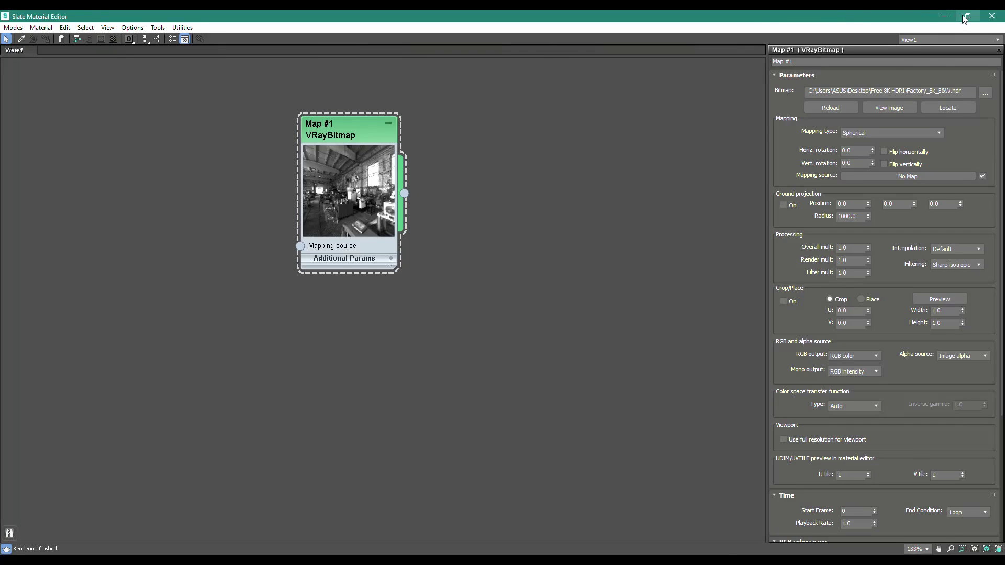
Assign the Factory HDRI VRayBitmap to the V-Ray dome light's map slot as an instance and close the material editor
{"action": "left_click", "coordinate": [965, 19]}
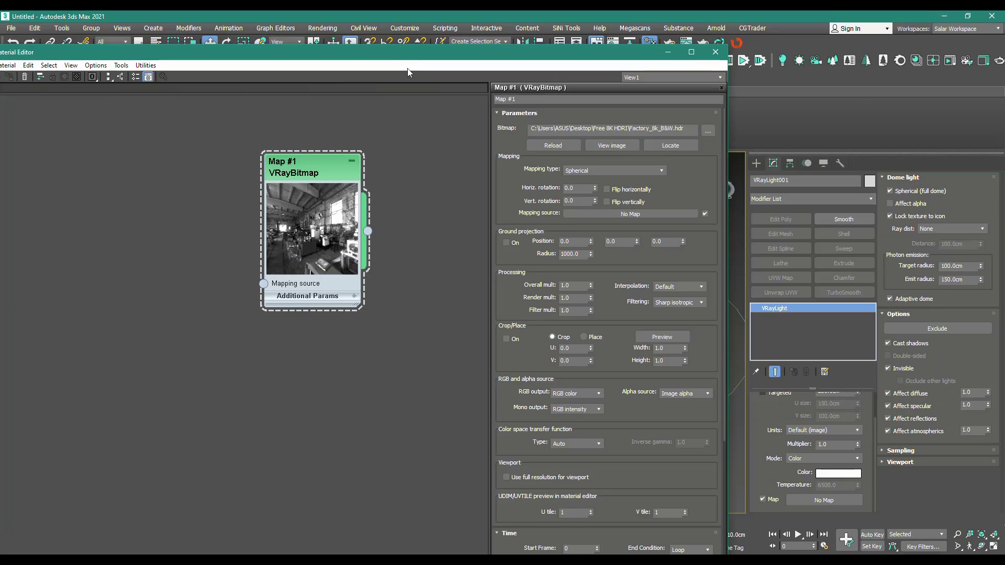
{"action": "left_click_drag", "start_coordinate": [407, 68], "coordinate": [387, 13]}
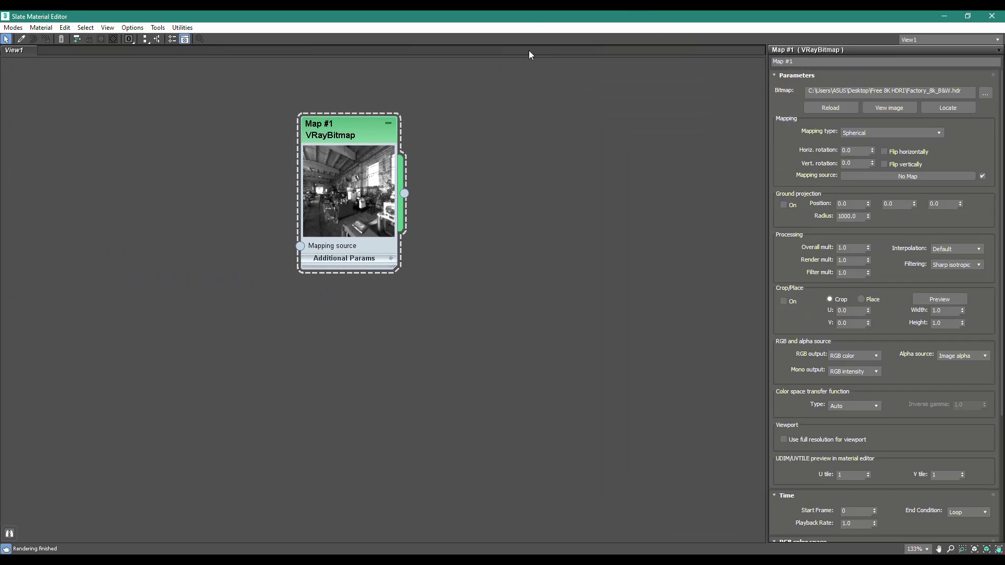
{"action": "left_click_drag", "start_coordinate": [505, 20], "coordinate": [411, 52]}
{"action": "left_click_drag", "start_coordinate": [842, 507], "coordinate": [842, 506]}
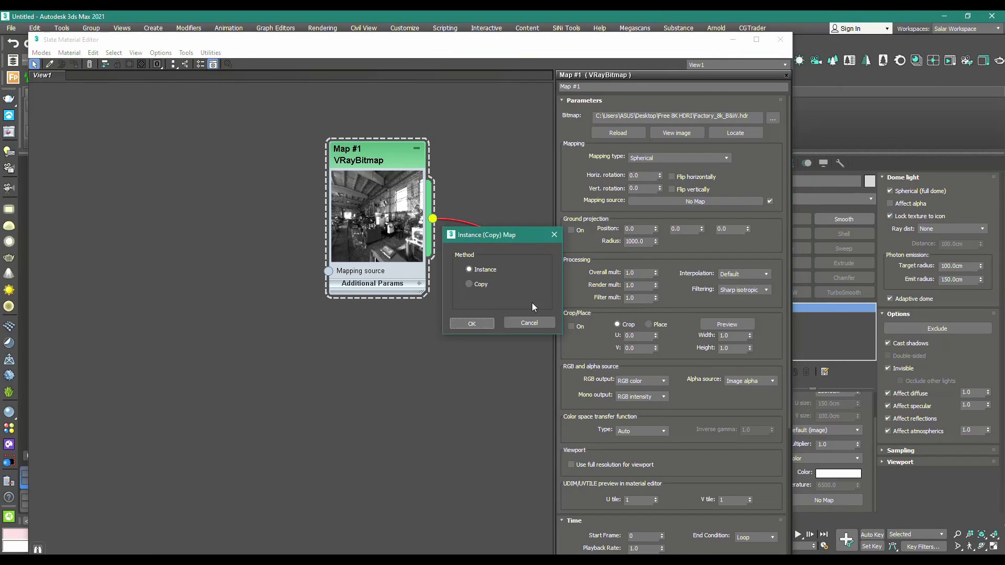
{"action": "left_click", "coordinate": [470, 323]}
{"action": "left_click", "coordinate": [780, 39]}
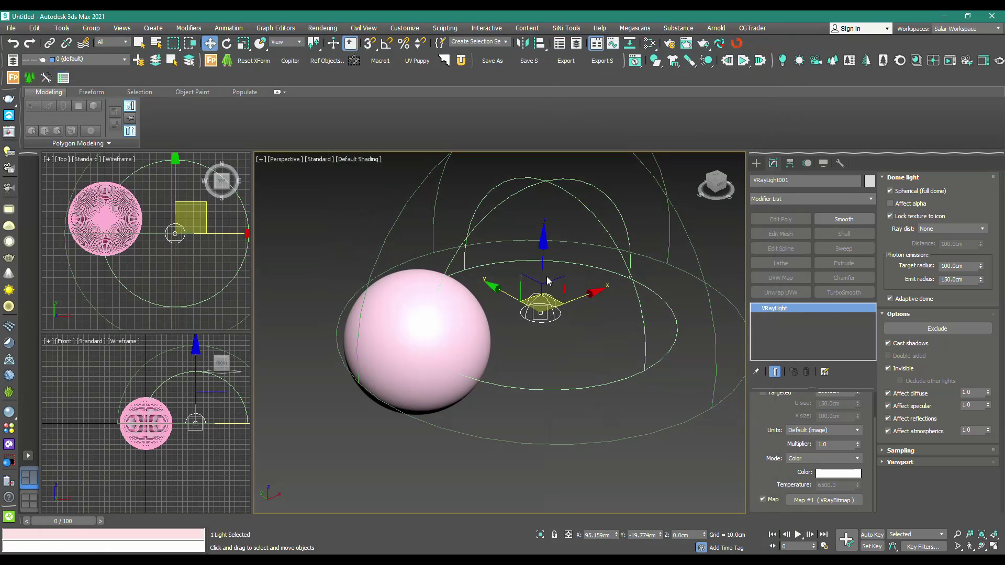
Reopen the material editor and compare the tile material's product page with the texture files in the Tile A1 Maps folder
{"action": "key", "text": "m"}
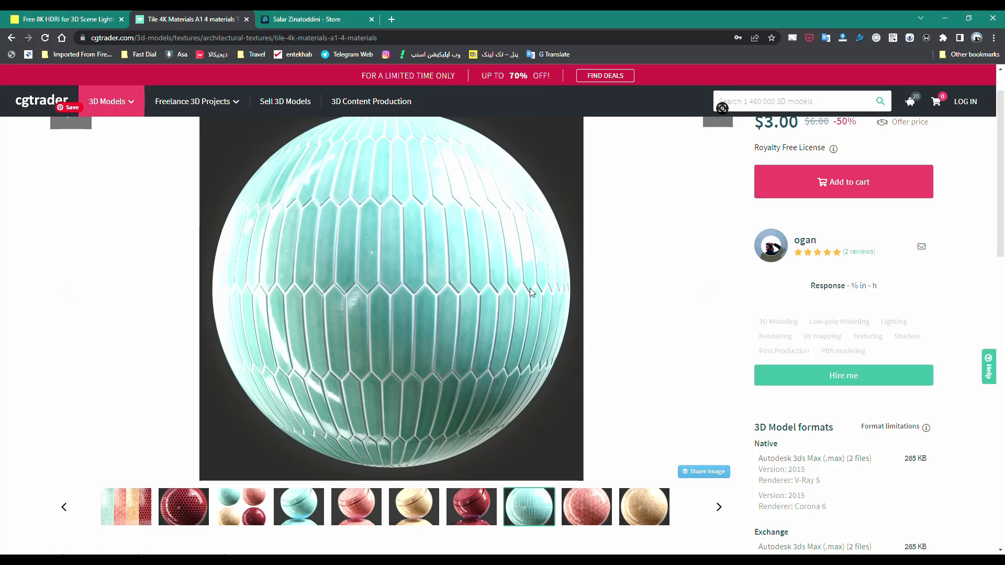
{"action": "key", "text": "alt+Tab"}
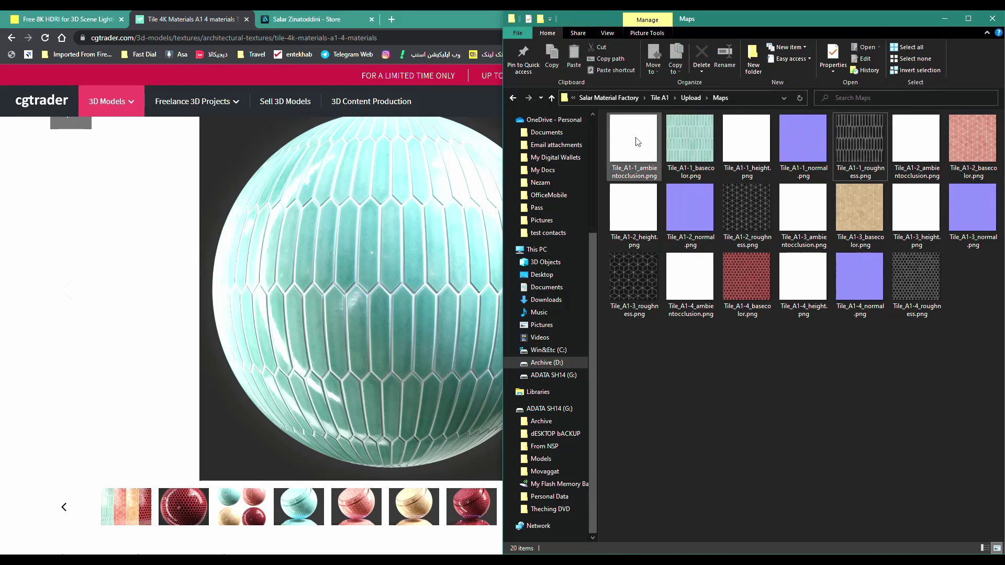
{"action": "left_click", "coordinate": [840, 175]}
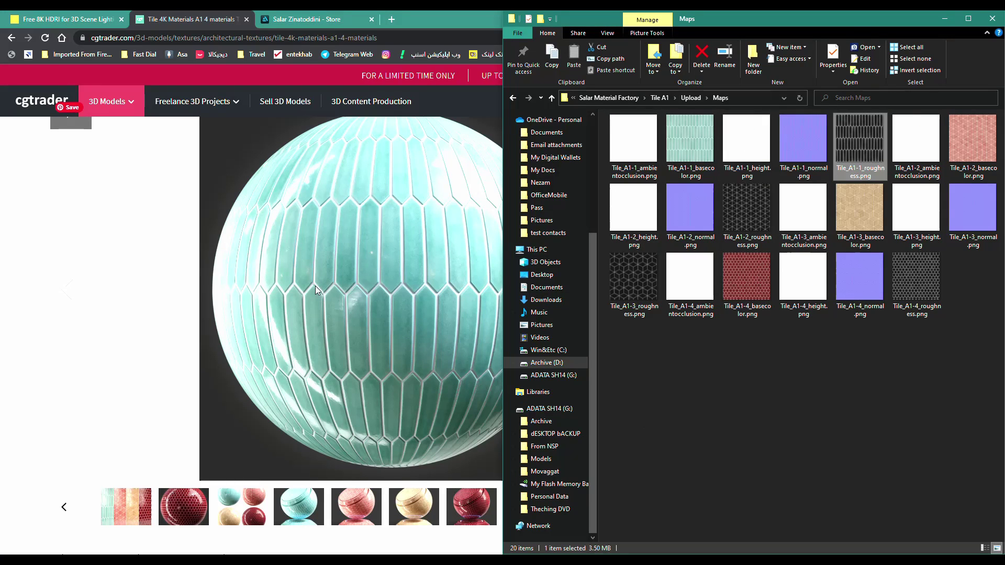
{"action": "key", "text": "alt+Tab"}
Add a VRayMtl material, show its parameters, and place its node below the HDRI bitmap node
{"action": "right_click", "coordinate": [322, 321]}
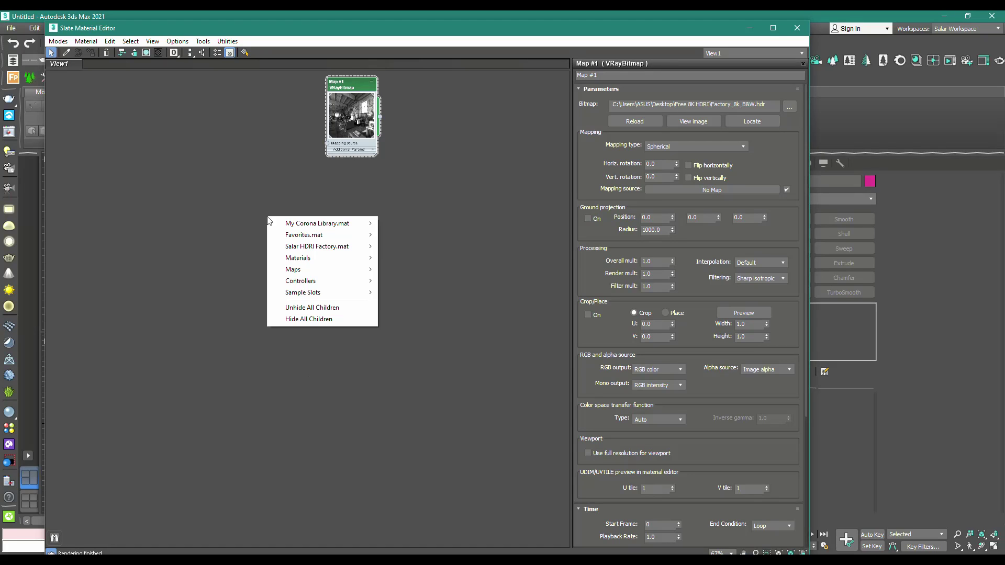
{"action": "mouse_move", "coordinate": [312, 258]}
{"action": "mouse_move", "coordinate": [410, 292]}
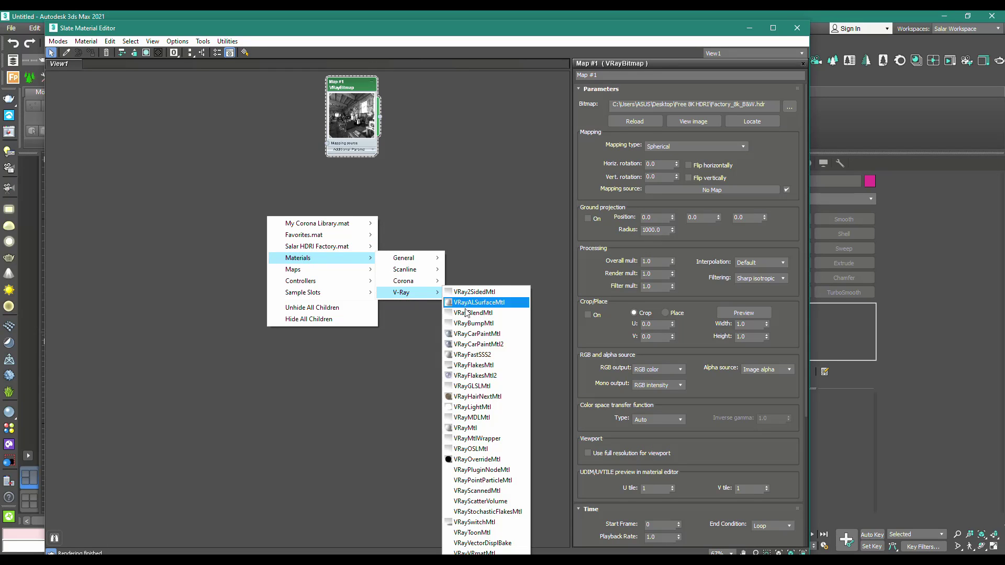
{"action": "left_click", "coordinate": [474, 428]}
{"action": "double_click", "coordinate": [249, 224]}
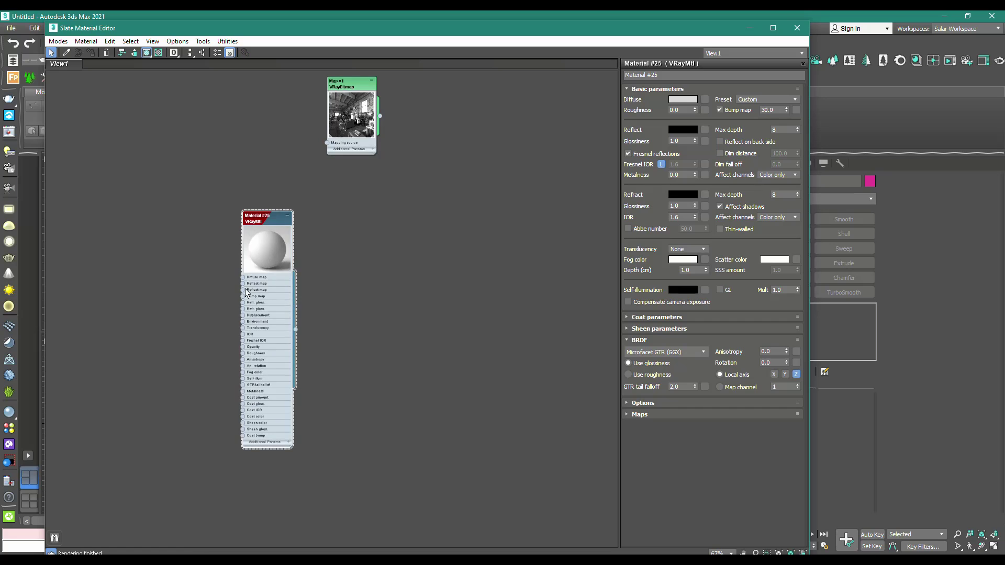
{"action": "left_click_drag", "start_coordinate": [265, 218], "coordinate": [366, 230]}
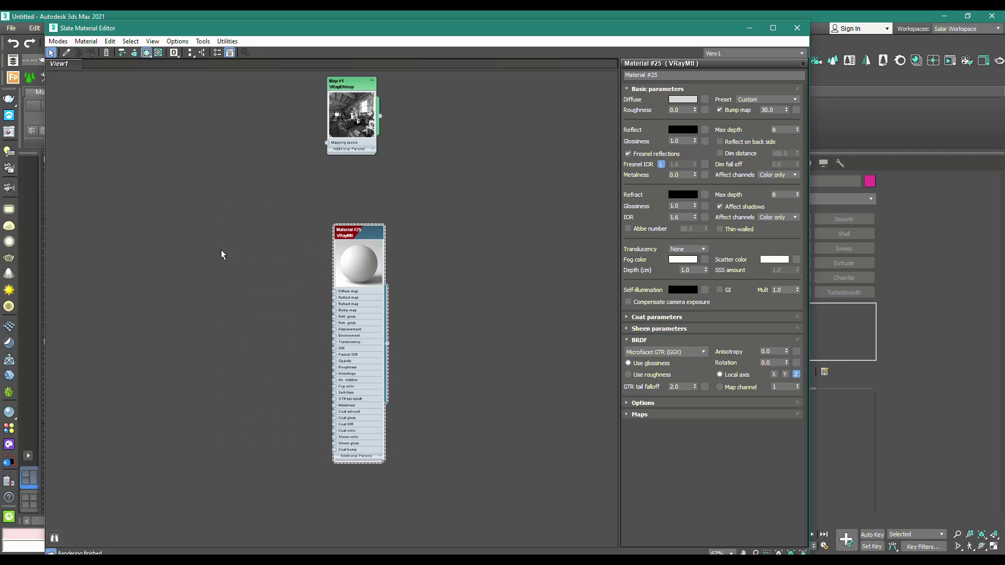
Bring Tile_A1-1_ambientocclusion.png from the Maps folder into the node view as a bitmap, enlarge its preview and show its parameters
{"action": "middle_click_drag", "start_coordinate": [221, 251], "coordinate": [275, 219]}
{"action": "left_click", "coordinate": [108, 560]}
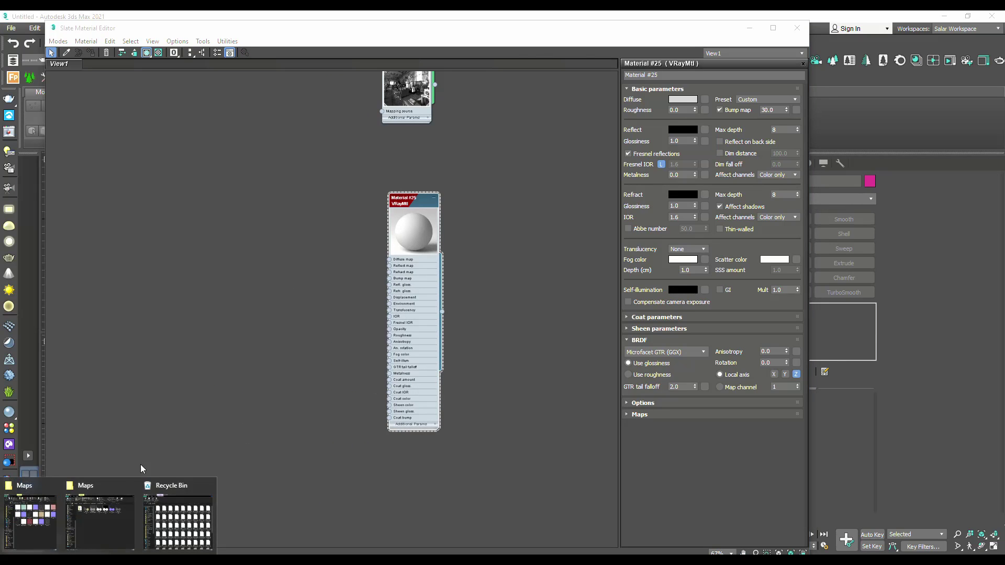
{"action": "left_click", "coordinate": [42, 526]}
{"action": "left_click", "coordinate": [644, 158]}
{"action": "left_click_drag", "start_coordinate": [645, 162], "coordinate": [370, 225]}
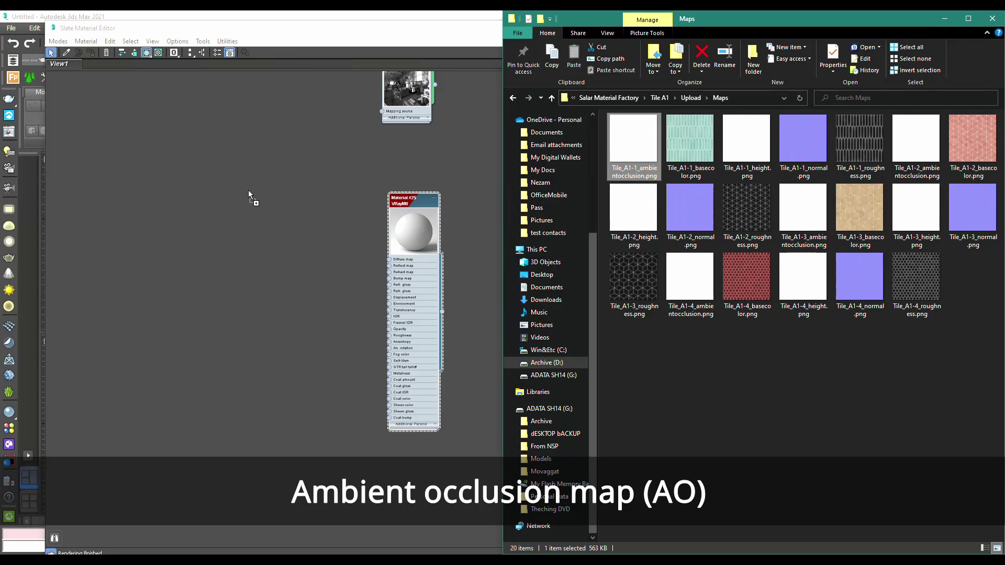
{"action": "left_click_drag", "start_coordinate": [248, 190], "coordinate": [244, 192]}
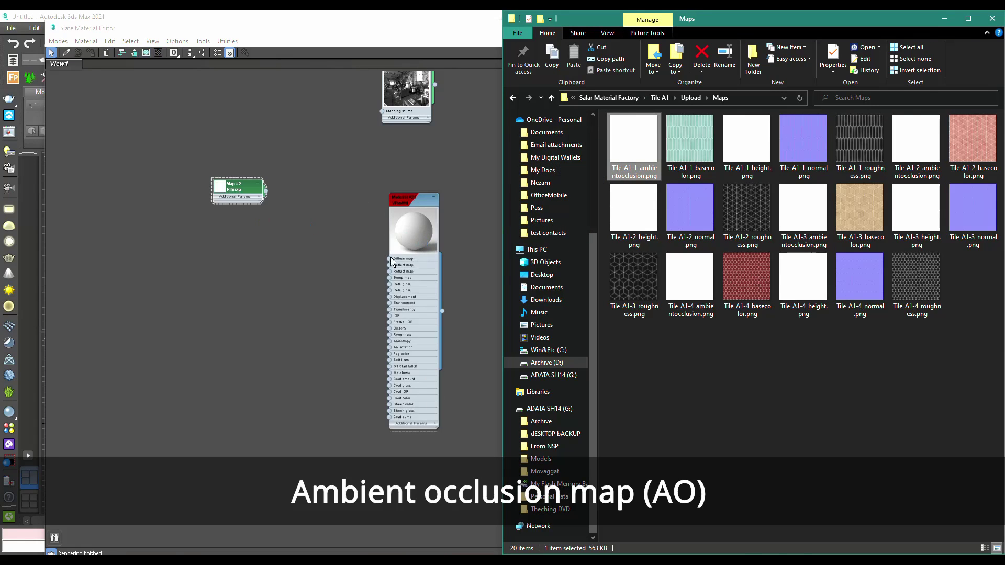
{"action": "double_click", "coordinate": [235, 198]}
{"action": "double_click", "coordinate": [217, 191]}
{"action": "left_click_drag", "start_coordinate": [242, 226], "coordinate": [235, 219]}
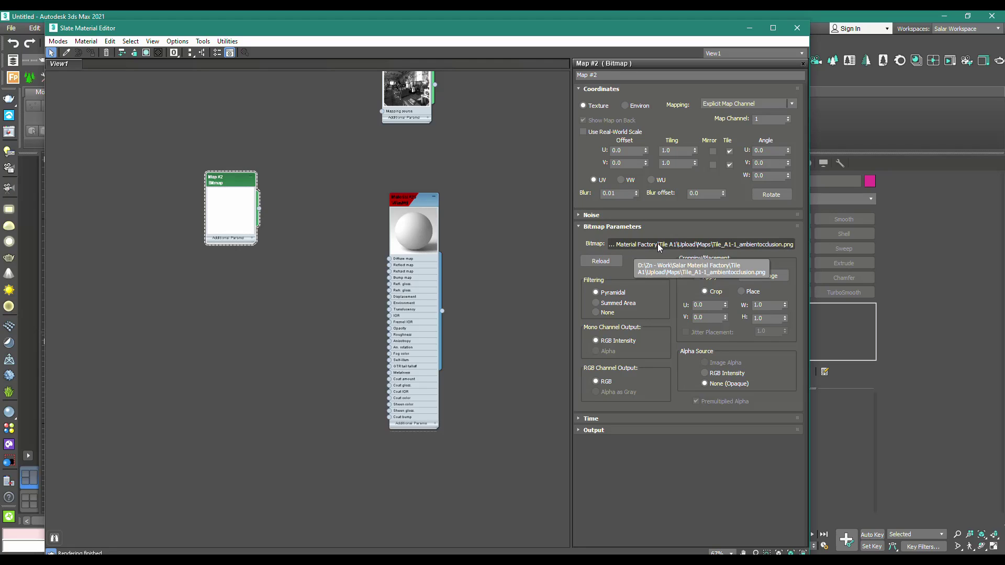
Duplicate the ambient occlusion bitmap node, load Tile_A1-1_basecolor.png into the copy, and move both nodes higher in the view
{"action": "mouse_move", "coordinate": [233, 197]}
{"action": "left_mouse_down"}
{"action": "mouse_move", "coordinate": [184, 184]}
{"action": "mouse_move", "coordinate": [189, 280]}
{"action": "mouse_move", "coordinate": [185, 272]}
{"action": "left_mouse_up"}
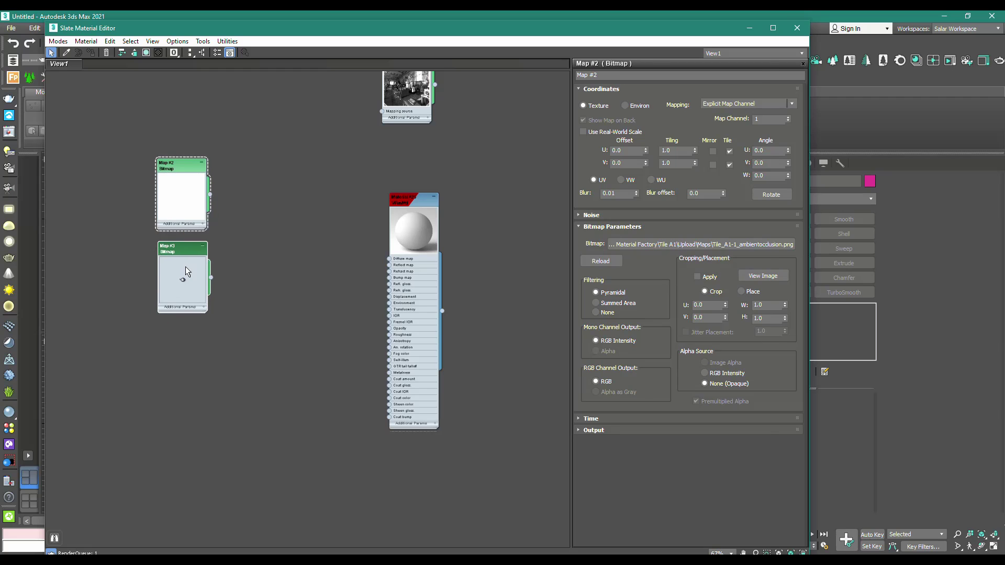
{"action": "left_click", "coordinate": [658, 245]}
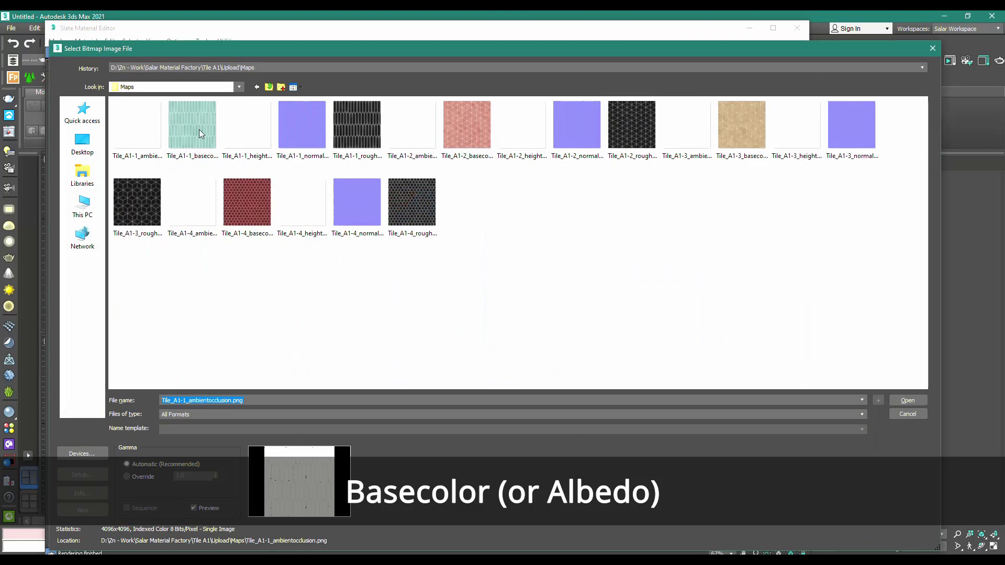
{"action": "double_click", "coordinate": [200, 133]}
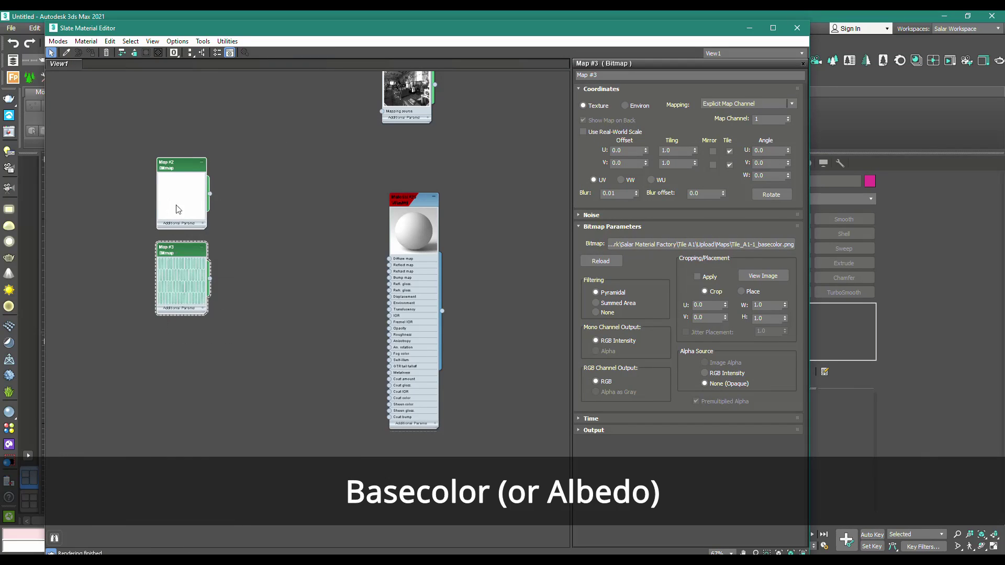
{"action": "left_click_drag", "start_coordinate": [176, 205], "coordinate": [168, 135]}
{"action": "left_click", "coordinate": [205, 244]}
{"action": "left_click", "coordinate": [188, 222]}
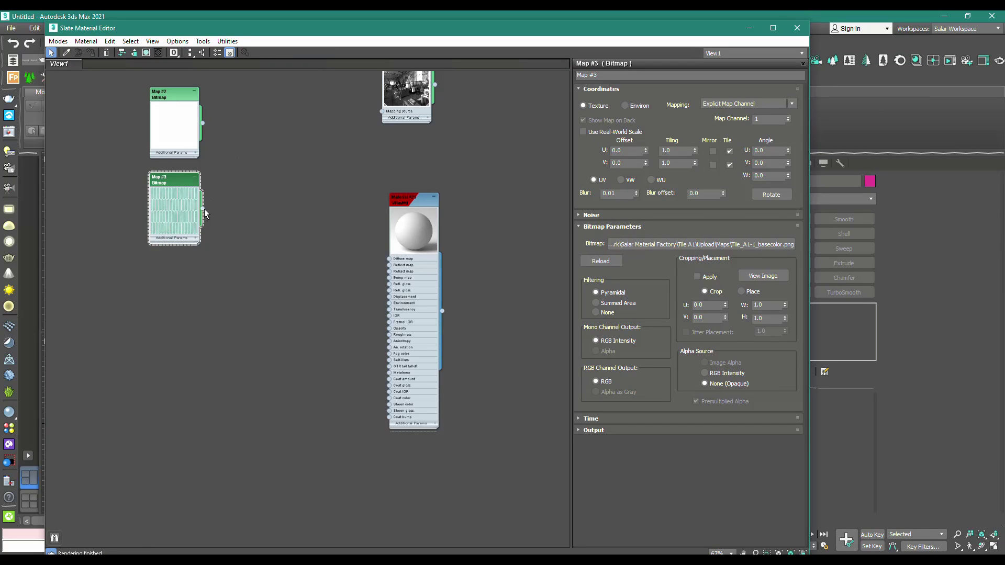
Create a Composite map from the base color bitmap and connect the bitmap to Layer 1
{"action": "left_click_drag", "start_coordinate": [203, 209], "coordinate": [270, 185]}
{"action": "mouse_move", "coordinate": [325, 240]}
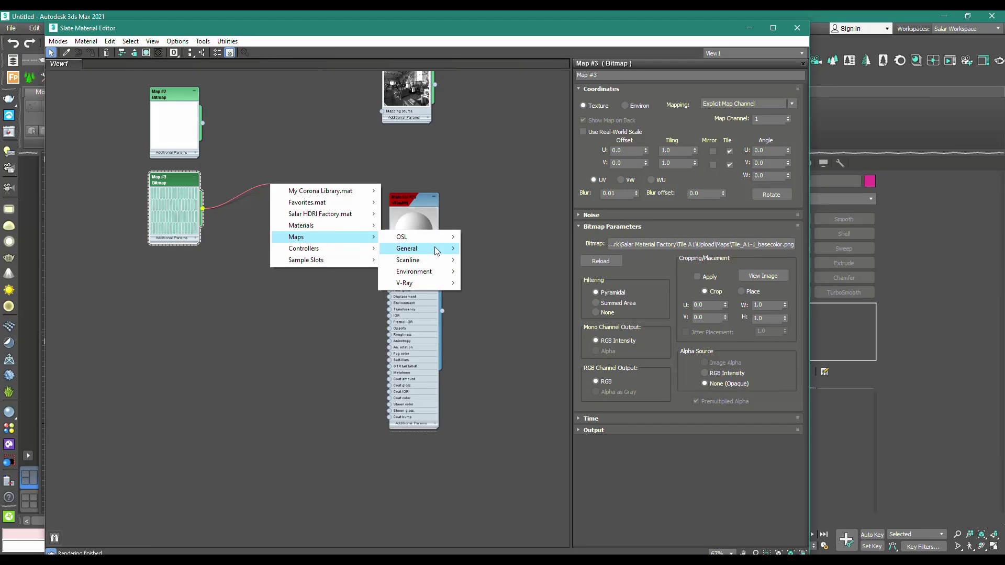
{"action": "mouse_move", "coordinate": [436, 250]}
{"action": "left_click", "coordinate": [492, 205]}
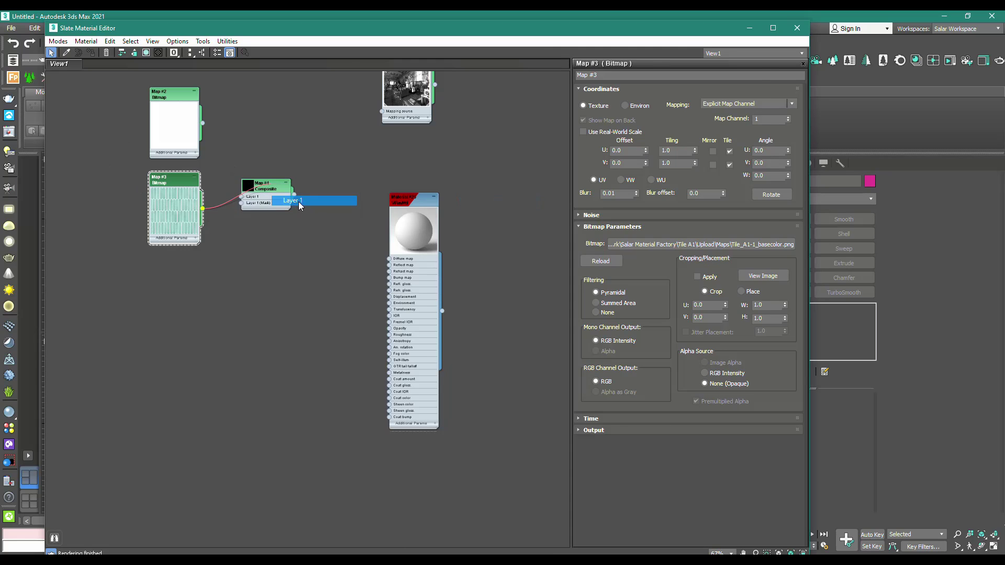
{"action": "left_click", "coordinate": [300, 206]}
Add a second layer to the Composite map, connect the ambient occlusion bitmap to it, and set its blend mode to Multiply
{"action": "left_click", "coordinate": [789, 103]}
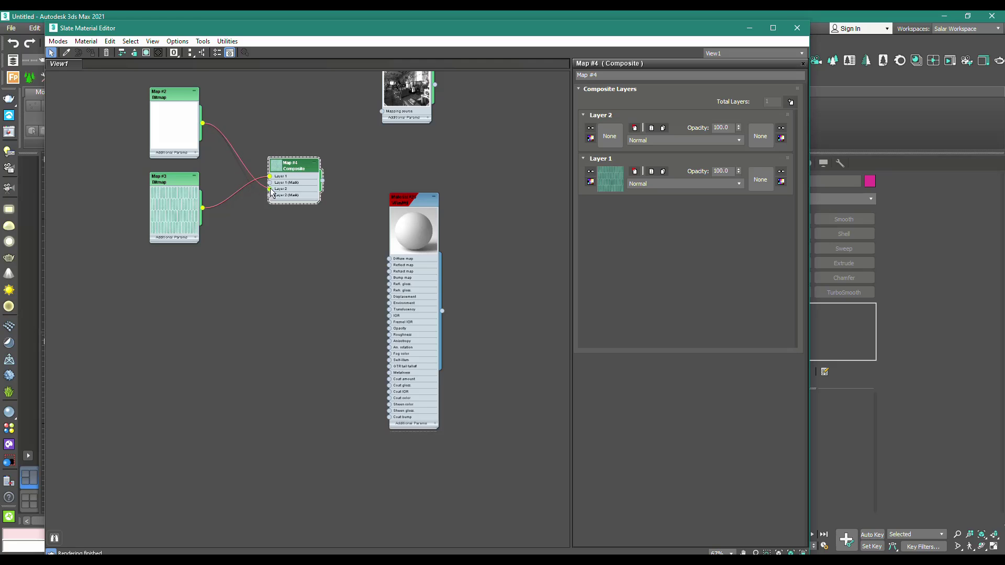
{"action": "left_click_drag", "start_coordinate": [271, 193], "coordinate": [270, 189]}
{"action": "left_click", "coordinate": [697, 143]}
{"action": "left_click", "coordinate": [664, 184]}
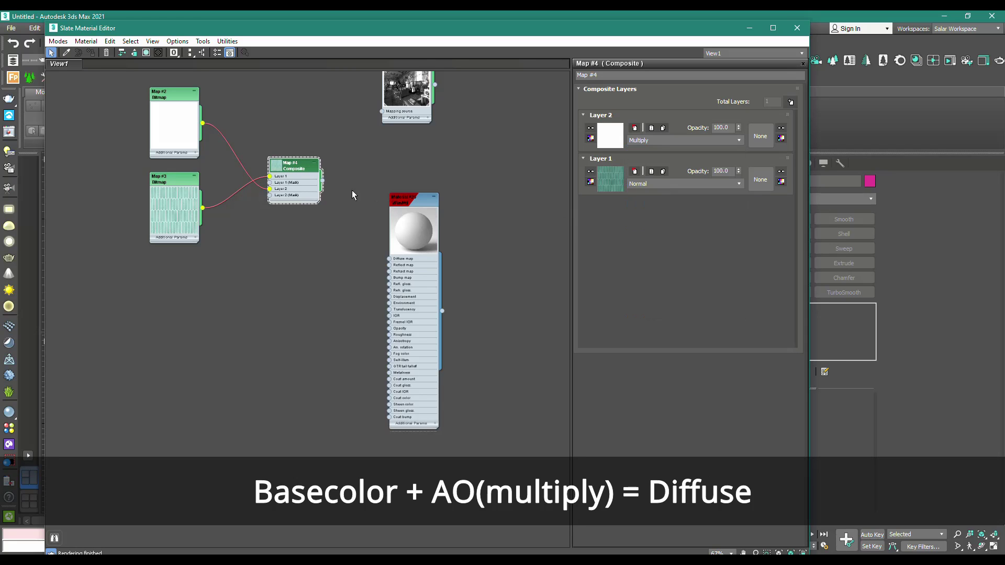
Connect the Composite map to the VRayMtl's diffuse map and arrange the base color node above the ambient occlusion node
{"action": "left_click_drag", "start_coordinate": [387, 178], "coordinate": [418, 232]}
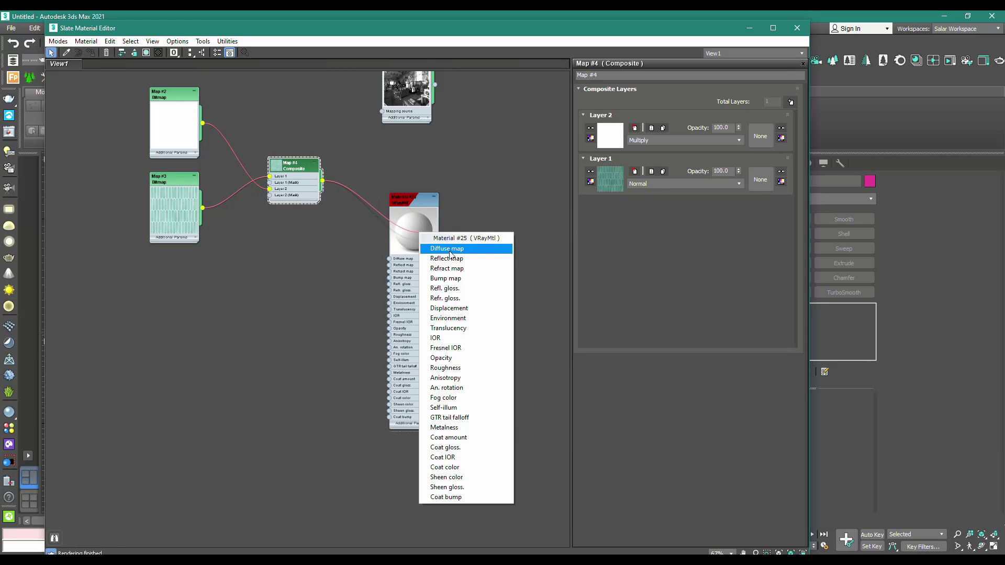
{"action": "left_click", "coordinate": [440, 249]}
{"action": "left_click_drag", "start_coordinate": [174, 135], "coordinate": [174, 255]}
{"action": "left_click_drag", "start_coordinate": [175, 192], "coordinate": [175, 121]}
{"action": "left_click_drag", "start_coordinate": [167, 240], "coordinate": [167, 211]}
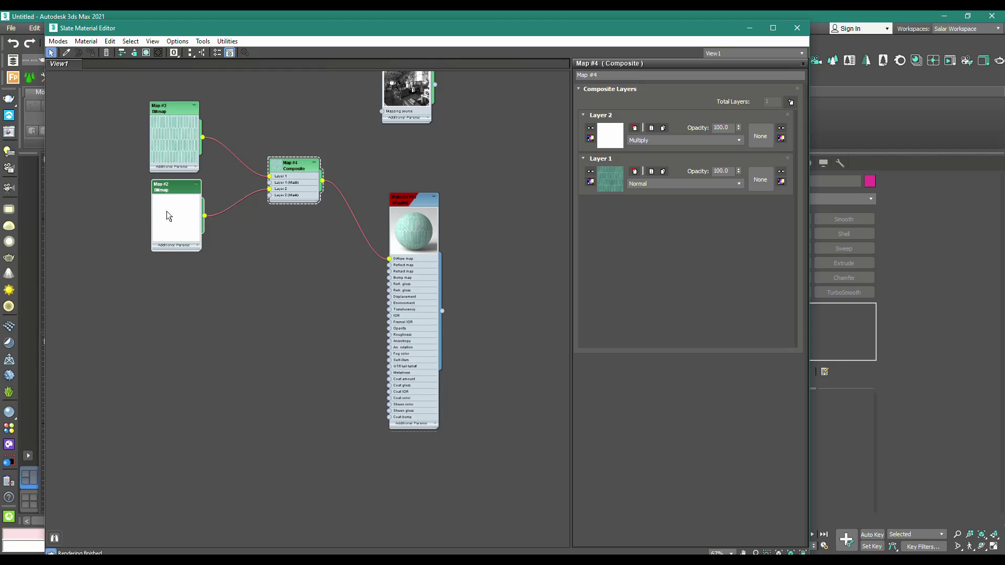
{"action": "left_click_drag", "start_coordinate": [286, 198], "coordinate": [260, 190]}
Open the VRayMtl's preview window, enlarge it, and place it beside the material node
{"action": "scroll", "coordinate": [372, 231], "scroll_direction": "up", "scroll_amount": 2}
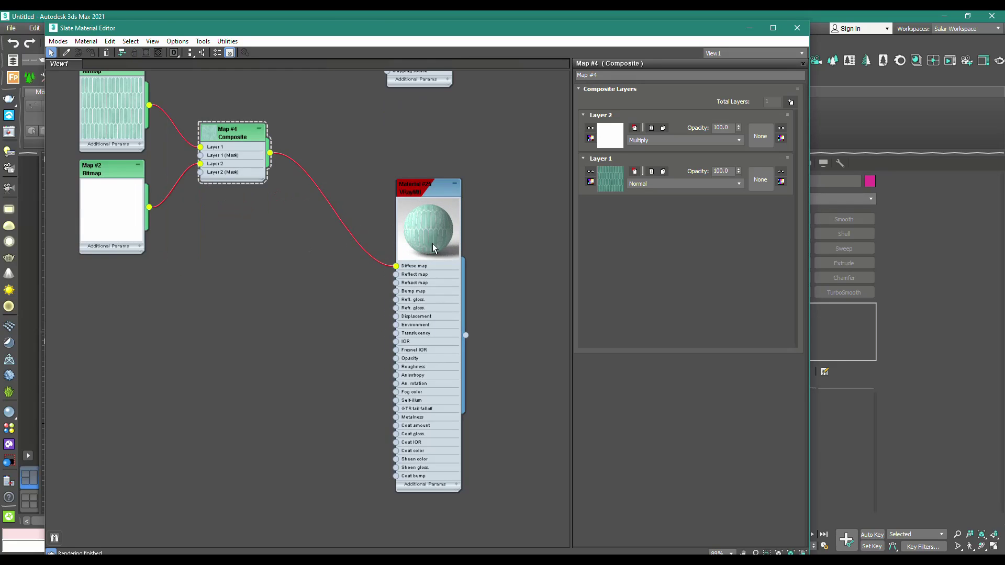
{"action": "right_click", "coordinate": [440, 219]}
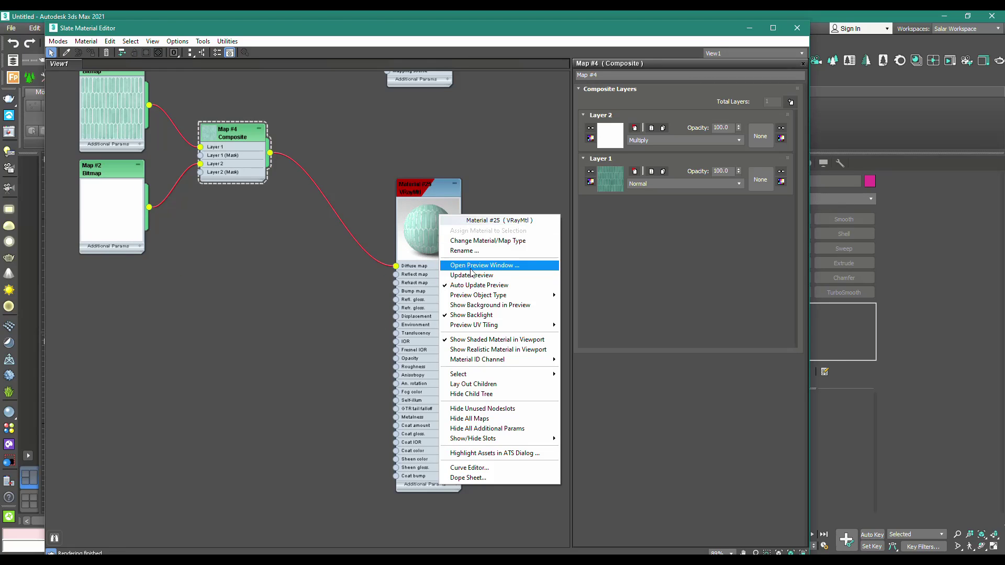
{"action": "left_click", "coordinate": [461, 264]}
{"action": "left_click_drag", "start_coordinate": [524, 403], "coordinate": [798, 556]}
{"action": "left_click_drag", "start_coordinate": [616, 262], "coordinate": [683, 68]}
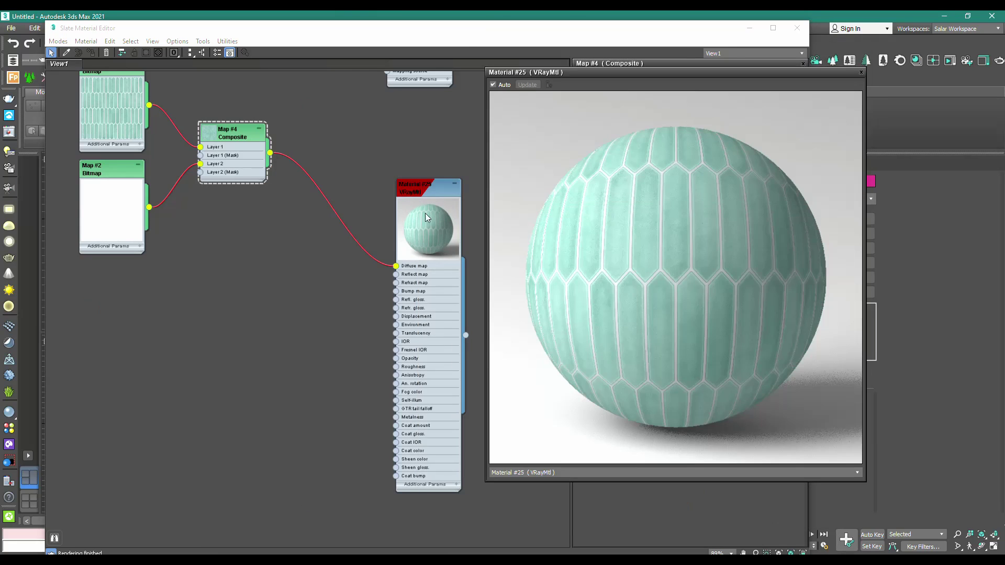
Duplicate the ambient occlusion bitmap node below the others, and narrow the material editor to fit beside the relocated preview window
{"action": "scroll", "coordinate": [425, 213], "scroll_direction": "down", "scroll_amount": 2}
{"action": "left_click_drag", "start_coordinate": [227, 328], "coordinate": [265, 332]}
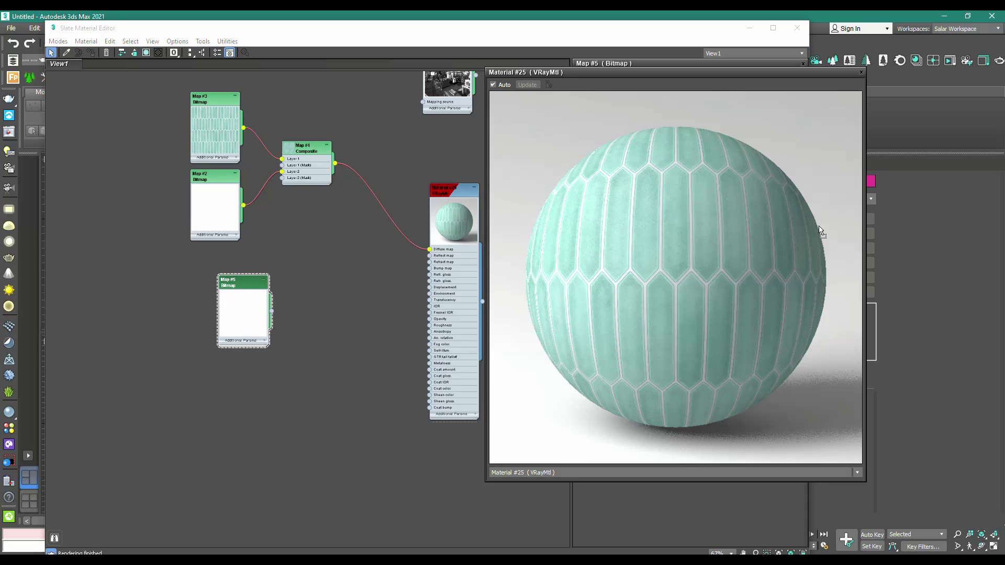
{"action": "left_click_drag", "start_coordinate": [690, 76], "coordinate": [312, 123]}
{"action": "left_click_drag", "start_coordinate": [455, 126], "coordinate": [978, 153]}
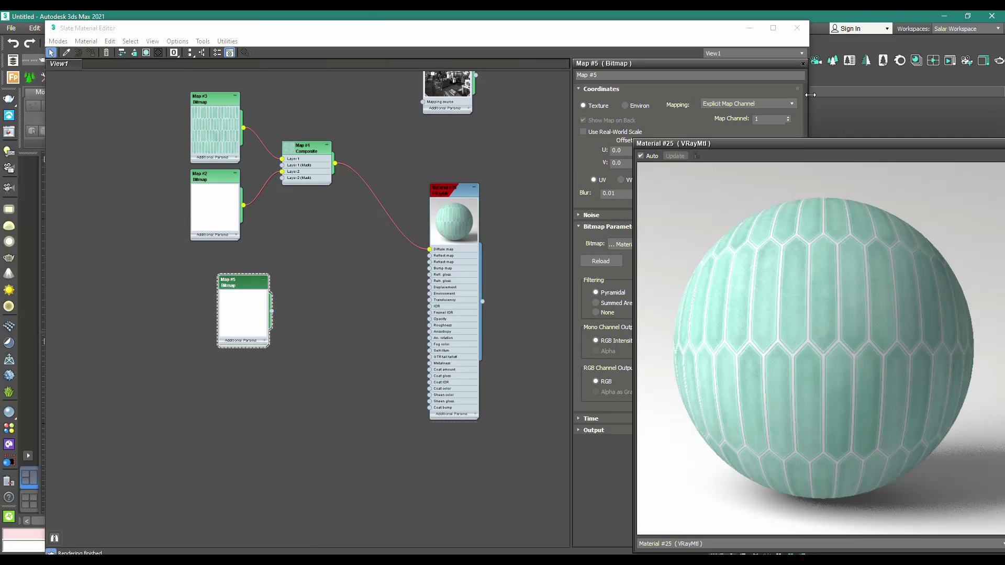
{"action": "left_click_drag", "start_coordinate": [810, 95], "coordinate": [599, 99]}
Load Tile_A1-1_height.png into the new bitmap node and override its gamma at 1.0
{"action": "scroll", "coordinate": [324, 250], "scroll_direction": "down", "scroll_amount": 1}
{"action": "middle_click_drag", "start_coordinate": [323, 251], "coordinate": [193, 255]}
{"action": "scroll", "coordinate": [132, 306], "scroll_direction": "up", "scroll_amount": 2}
{"action": "middle_click_drag", "start_coordinate": [132, 307], "coordinate": [96, 321]}
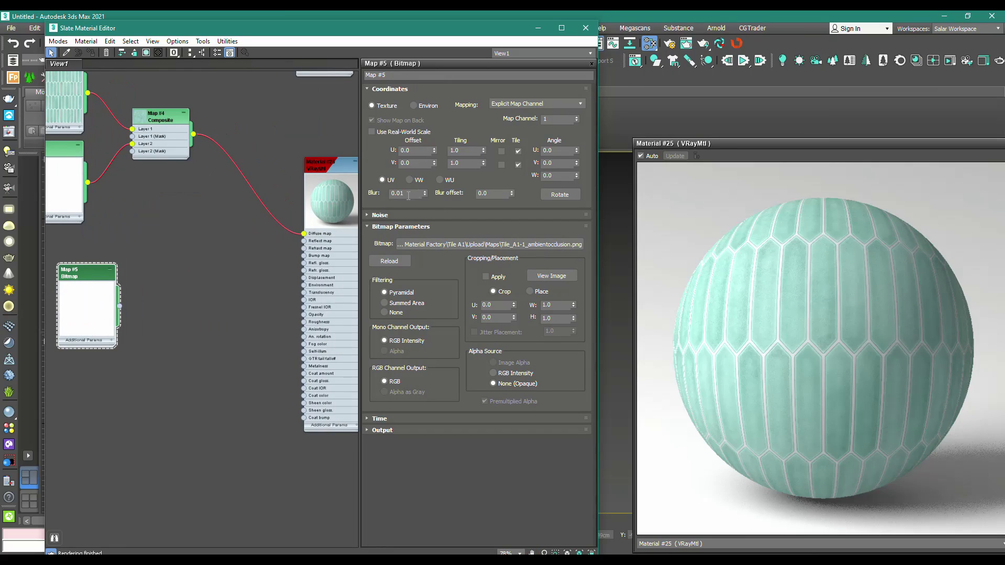
{"action": "left_click", "coordinate": [456, 244]}
{"action": "double_click", "coordinate": [262, 134]}
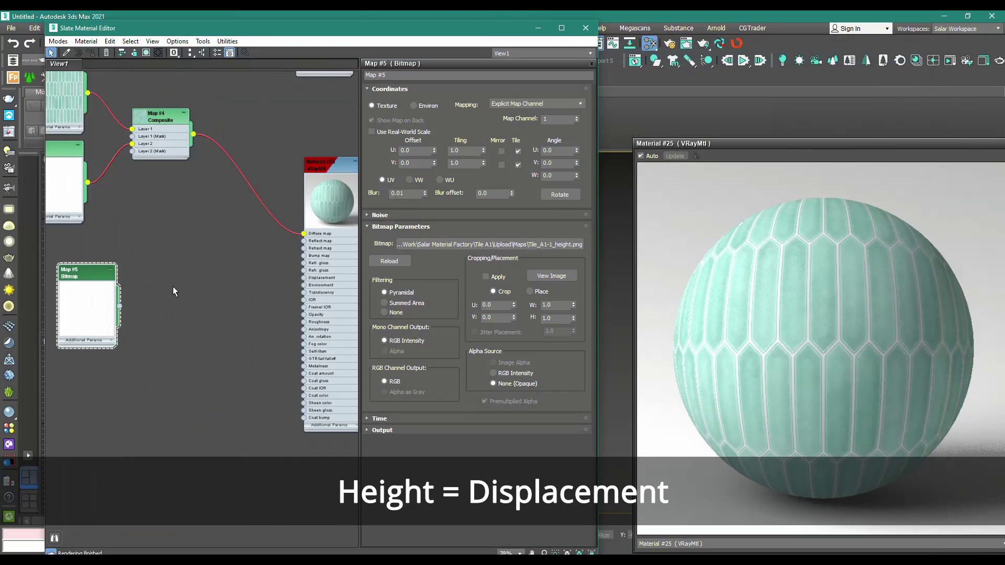
{"action": "left_click", "coordinate": [490, 244]}
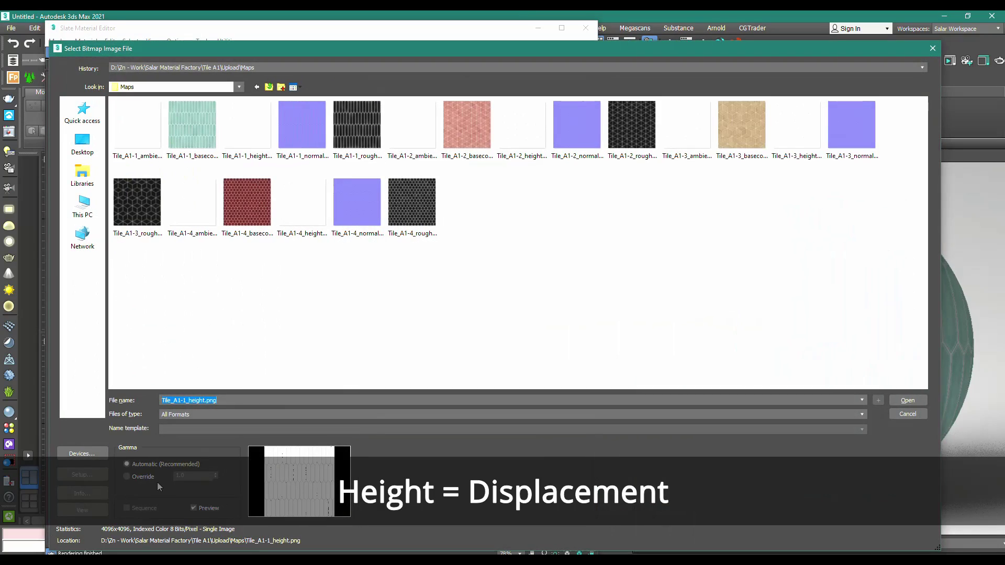
{"action": "left_click", "coordinate": [126, 477]}
{"action": "left_click", "coordinate": [907, 401]}
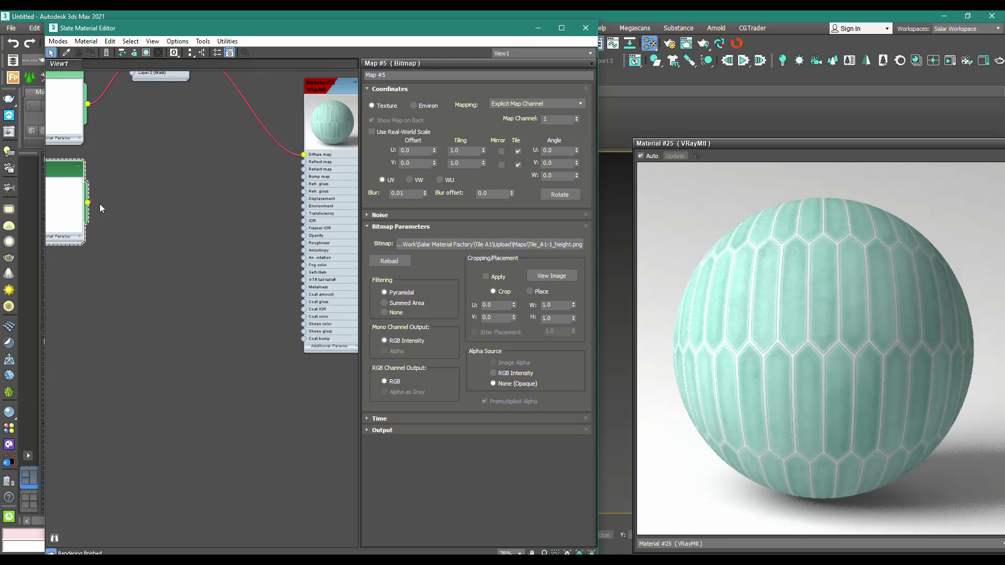
Connect the height bitmap to the VRayMtl's displacement map and duplicate the bitmap node directly below it
{"action": "left_click_drag", "start_coordinate": [88, 202], "coordinate": [305, 187]}
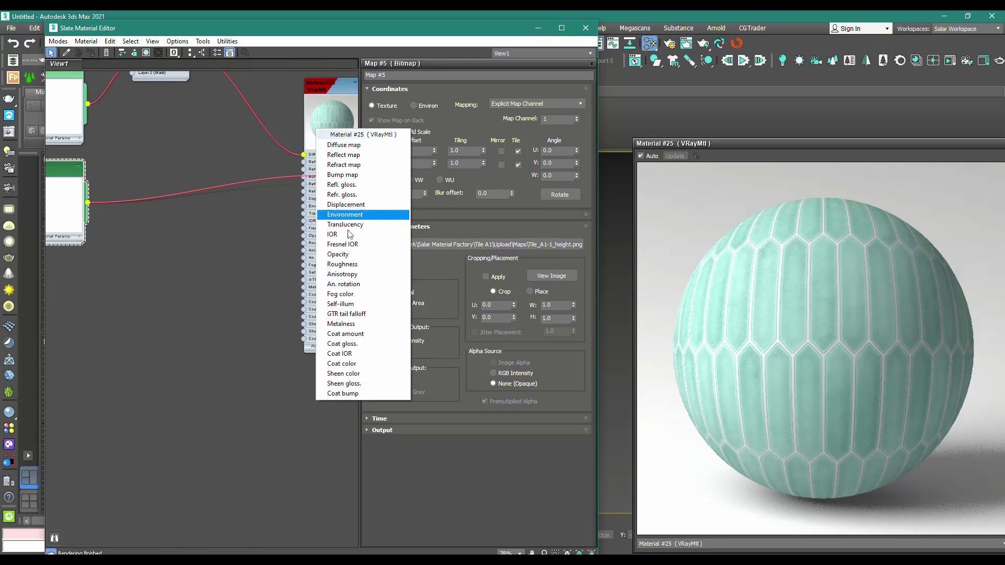
{"action": "left_click", "coordinate": [361, 214]}
{"action": "middle_click_drag", "start_coordinate": [148, 223], "coordinate": [256, 193]}
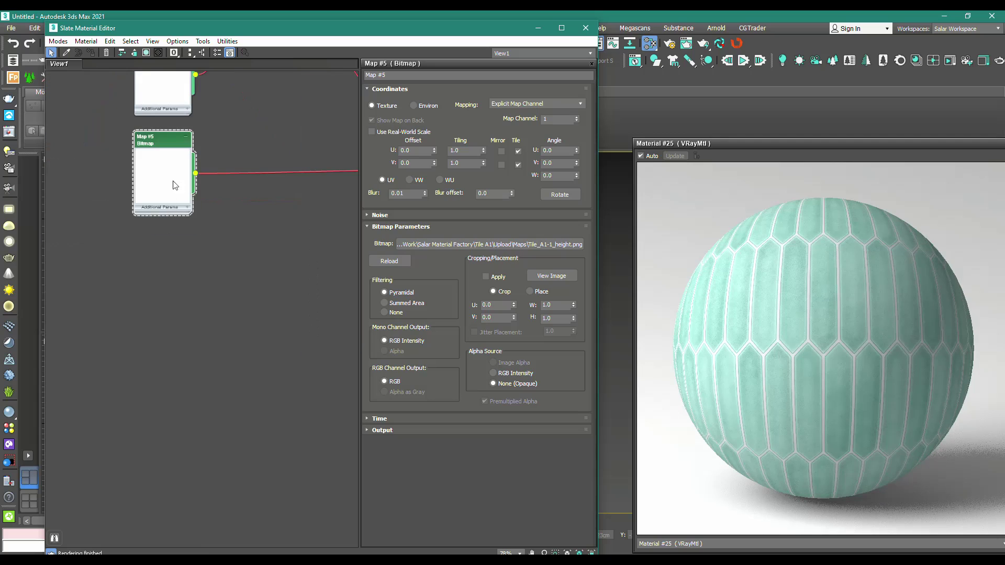
{"action": "left_click_drag", "start_coordinate": [175, 182], "coordinate": [175, 280], "text": "shift"}
Load Tile_A1-1_normal.png into the duplicated bitmap node below the height map
{"action": "double_click", "coordinate": [175, 280]}
{"action": "left_click", "coordinate": [502, 247]}
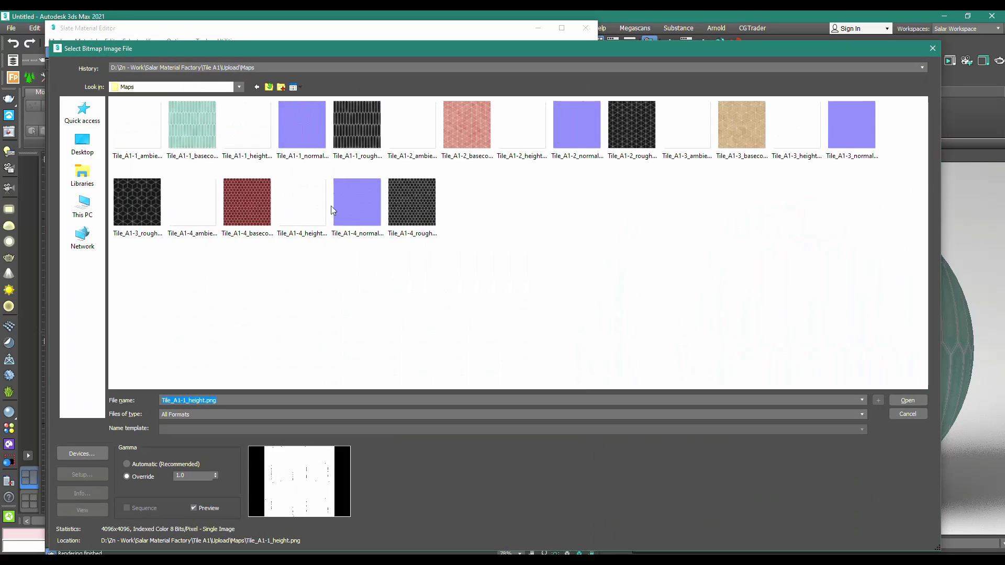
{"action": "left_click", "coordinate": [294, 156]}
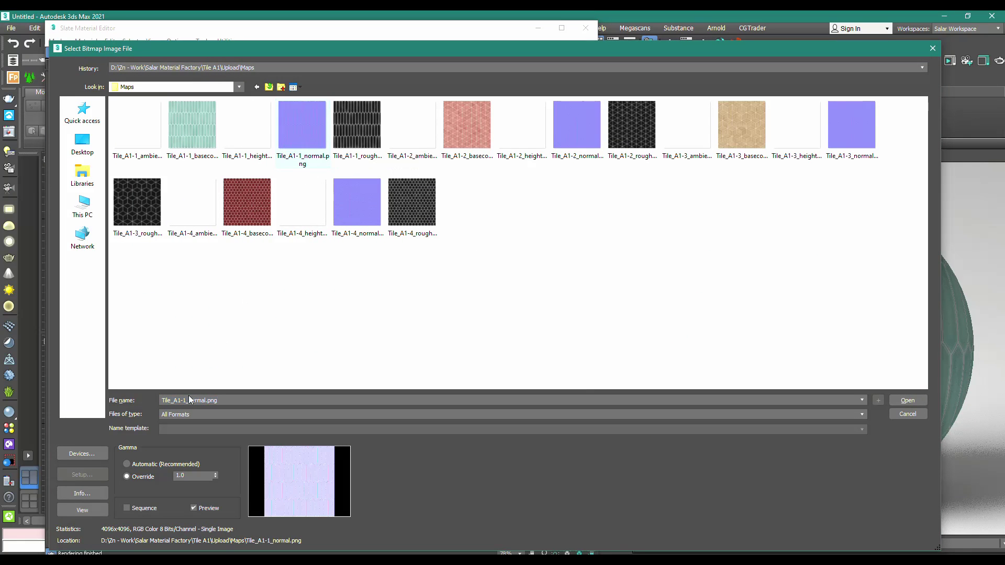
{"action": "left_click", "coordinate": [902, 401]}
Feed the normal bitmap into the Normal map input of a new VRayNormalMap node and position that node between the bitmap and the material
{"action": "middle_click_drag", "start_coordinate": [292, 280], "coordinate": [192, 281]}
{"action": "left_click_drag", "start_coordinate": [98, 267], "coordinate": [162, 230]}
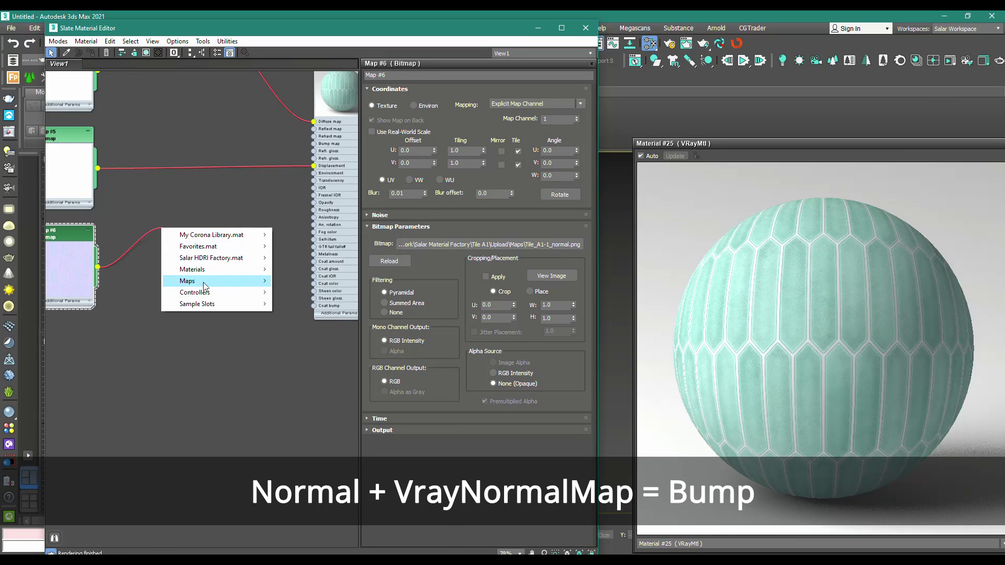
{"action": "mouse_move", "coordinate": [204, 287]}
{"action": "mouse_move", "coordinate": [287, 326]}
{"action": "left_click", "coordinate": [377, 417]}
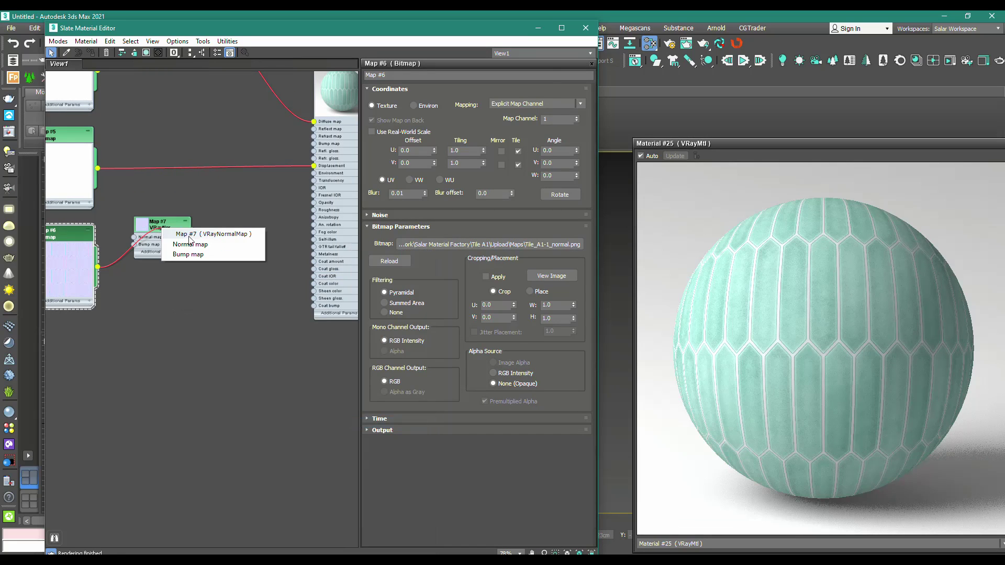
{"action": "left_click", "coordinate": [191, 245]}
{"action": "left_click_drag", "start_coordinate": [143, 225], "coordinate": [164, 207]}
Display the VRayNormalMap's parameters and connect its output to the VRayMtl's bump map
{"action": "double_click", "coordinate": [162, 227]}
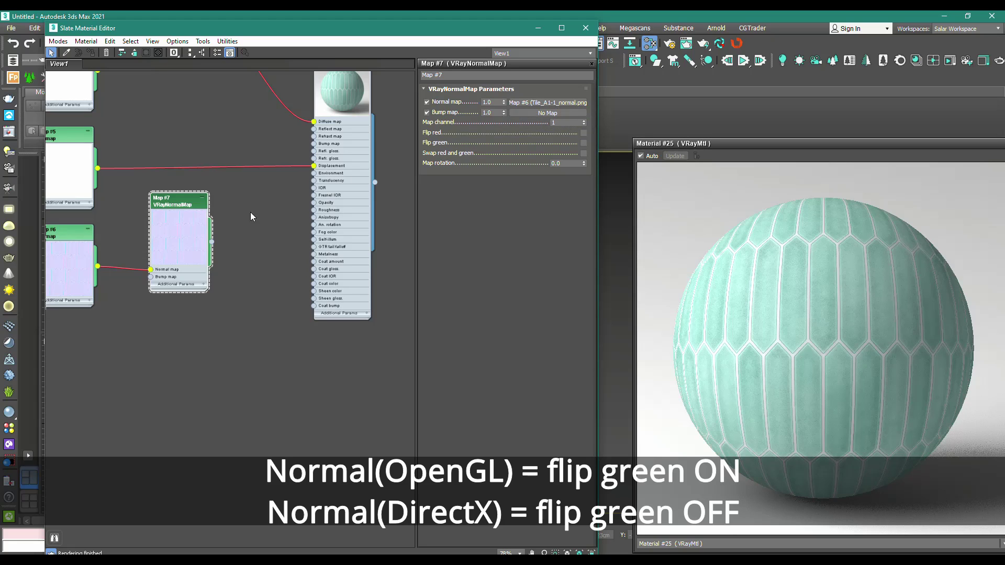
{"action": "left_click", "coordinate": [583, 142]}
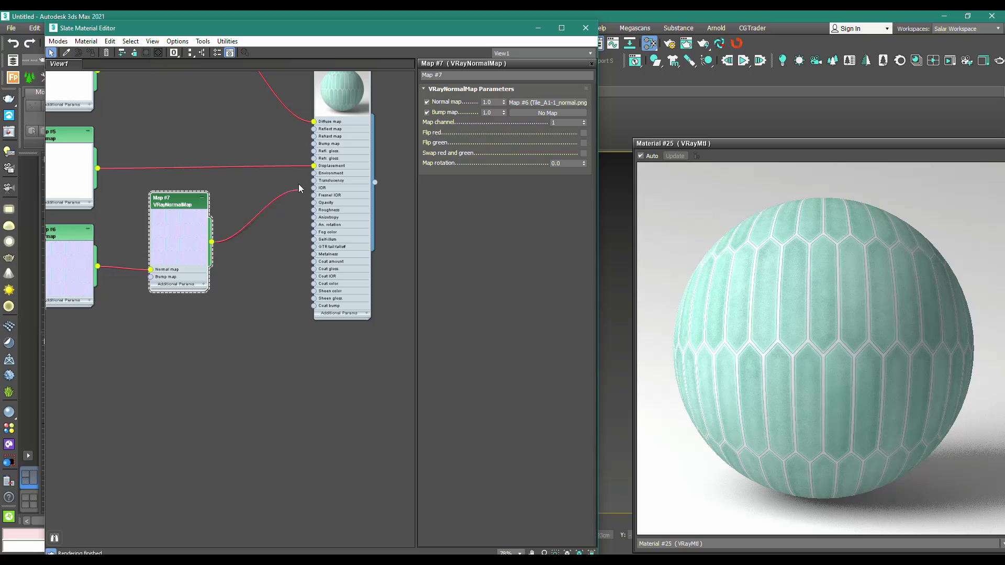
{"action": "scroll", "coordinate": [316, 151], "scroll_direction": "up", "scroll_amount": 4}
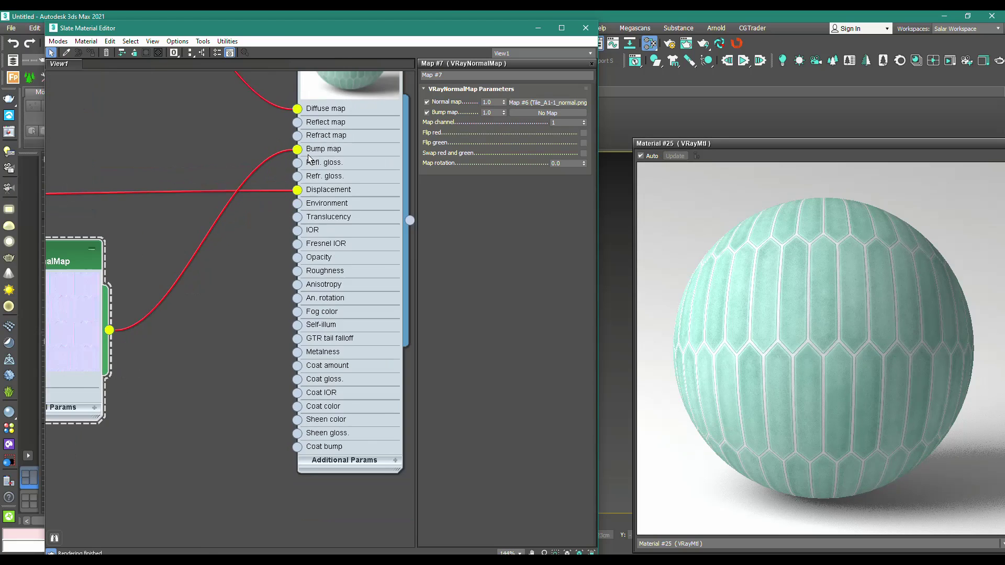
{"action": "scroll", "coordinate": [272, 194], "scroll_direction": "down", "scroll_amount": 6}
{"action": "scroll", "coordinate": [178, 277], "scroll_direction": "up", "scroll_amount": 3}
Duplicate the normal bitmap node below itself and load Tile_A1-1_roughness.png into the copy
{"action": "left_click_drag", "start_coordinate": [119, 250], "coordinate": [119, 348], "text": "shift"}
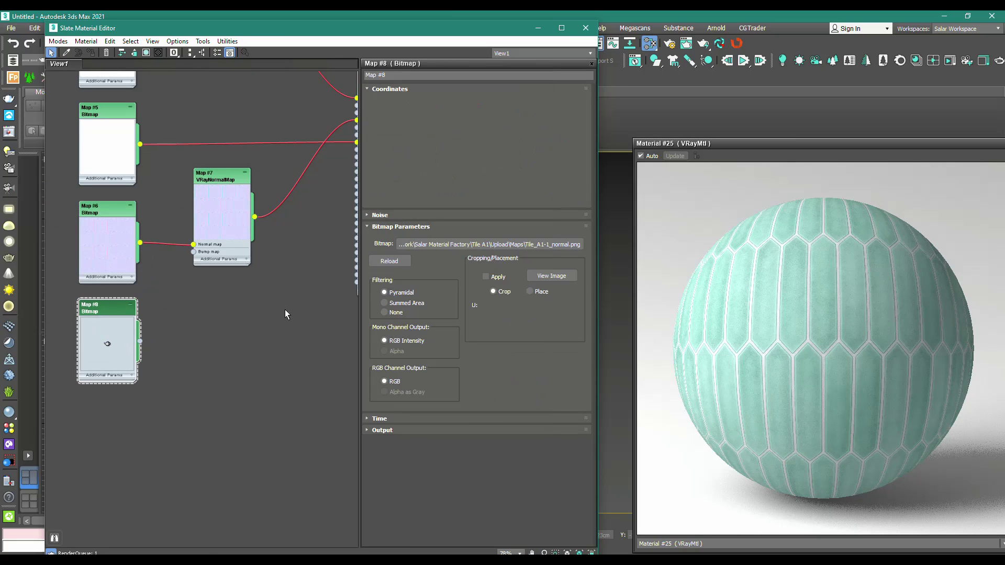
{"action": "left_click", "coordinate": [476, 244]}
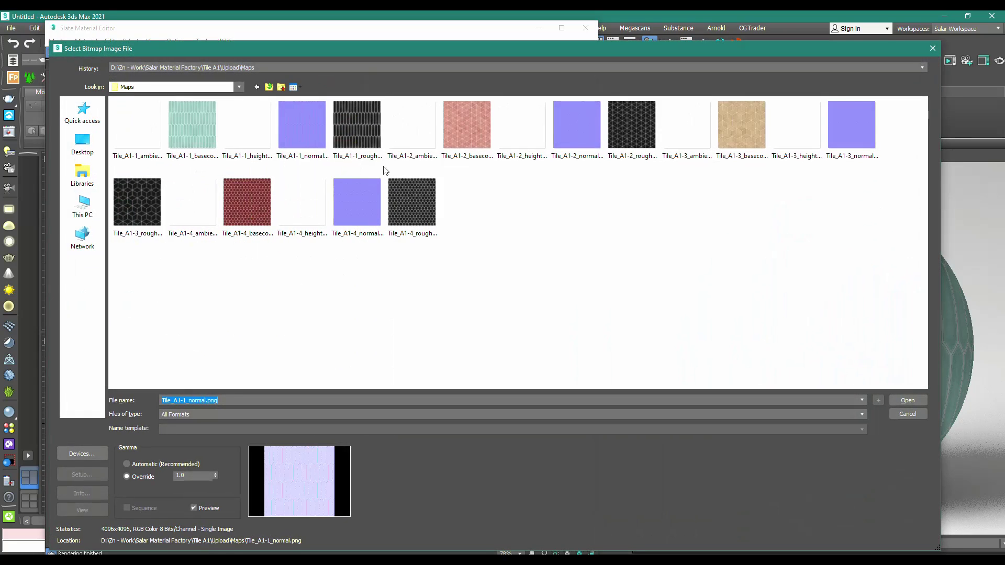
{"action": "left_click", "coordinate": [368, 170]}
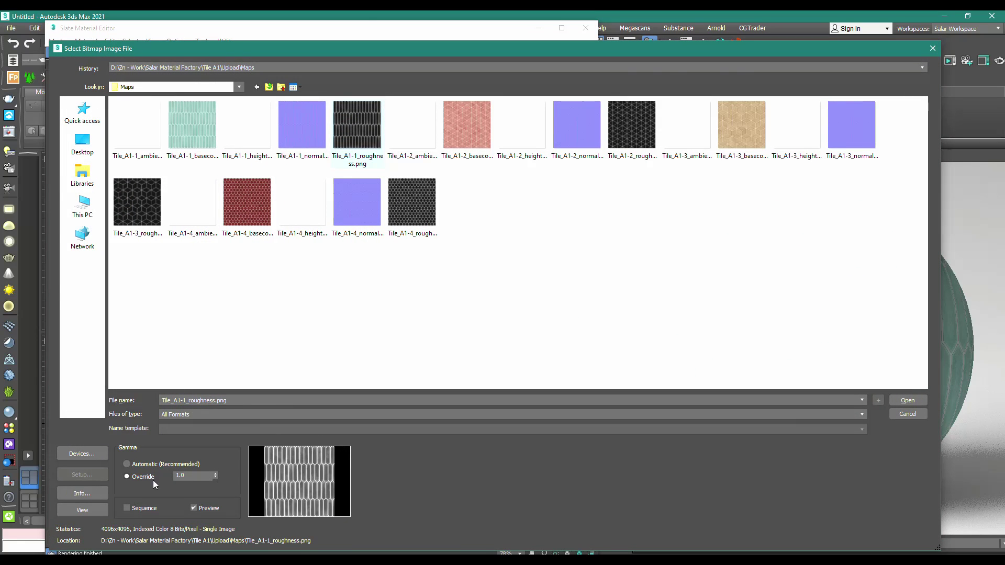
{"action": "left_click", "coordinate": [903, 397]}
Connect the roughness bitmap to the VRayMtl's reflection glossiness input
{"action": "scroll", "coordinate": [173, 315], "scroll_direction": "down", "scroll_amount": 2}
{"action": "scroll", "coordinate": [135, 346], "scroll_direction": "up", "scroll_amount": 1}
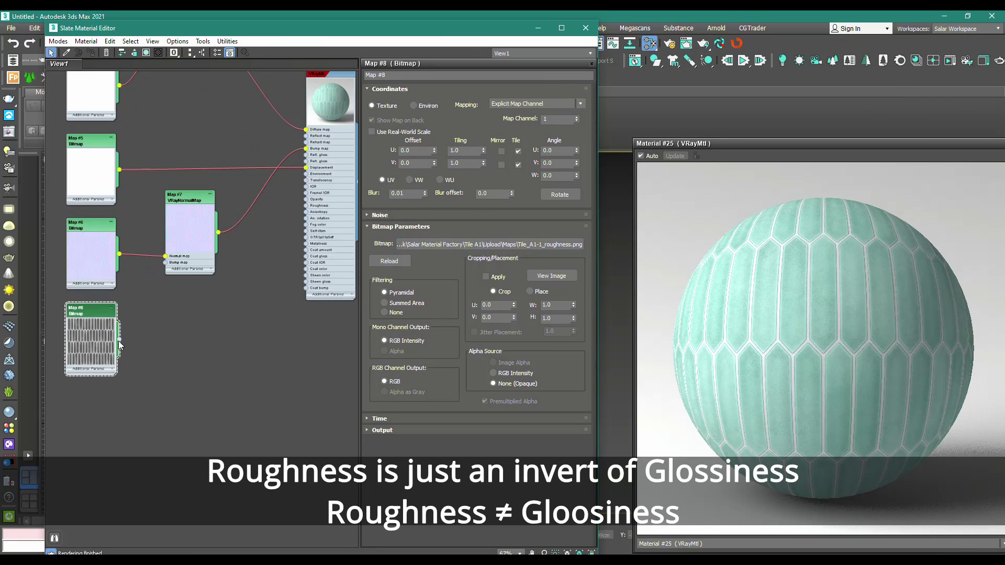
{"action": "left_click_drag", "start_coordinate": [119, 339], "coordinate": [319, 161]}
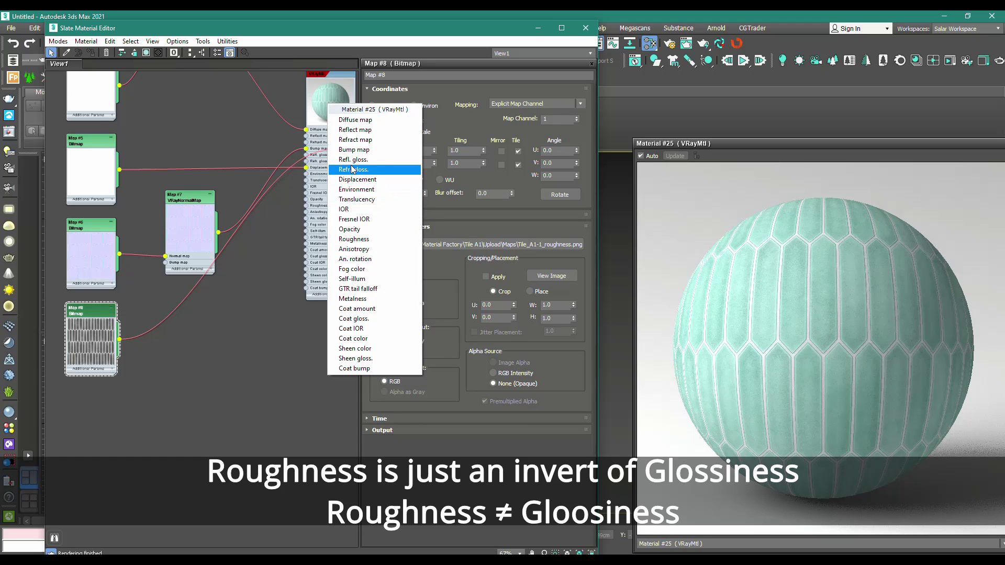
{"action": "left_click", "coordinate": [362, 165]}
Switch the VRayMtl's BRDF to use roughness and expand its list of maps to review the assigned textures
{"action": "scroll", "coordinate": [314, 157], "scroll_direction": "up", "scroll_amount": 3}
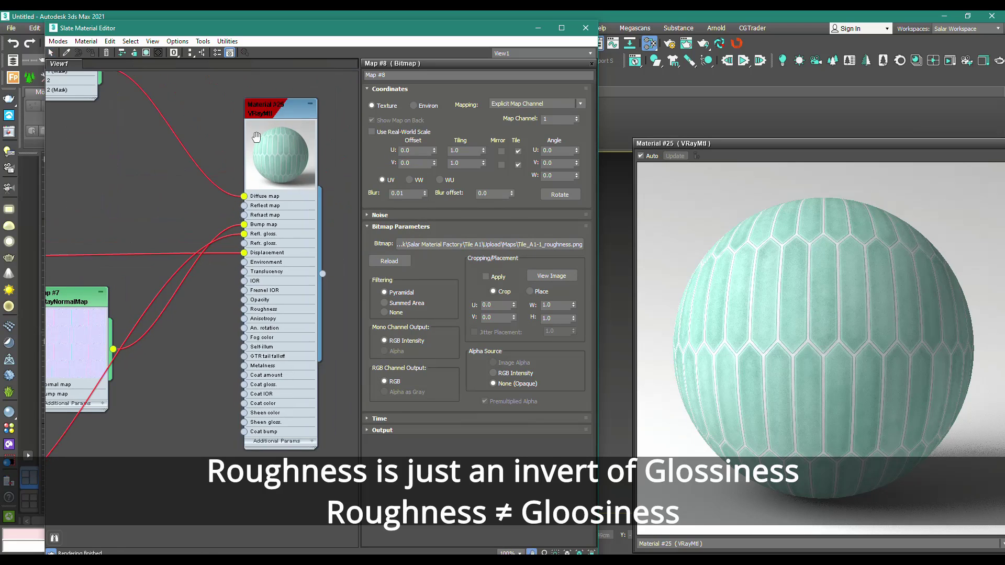
{"action": "double_click", "coordinate": [299, 130]}
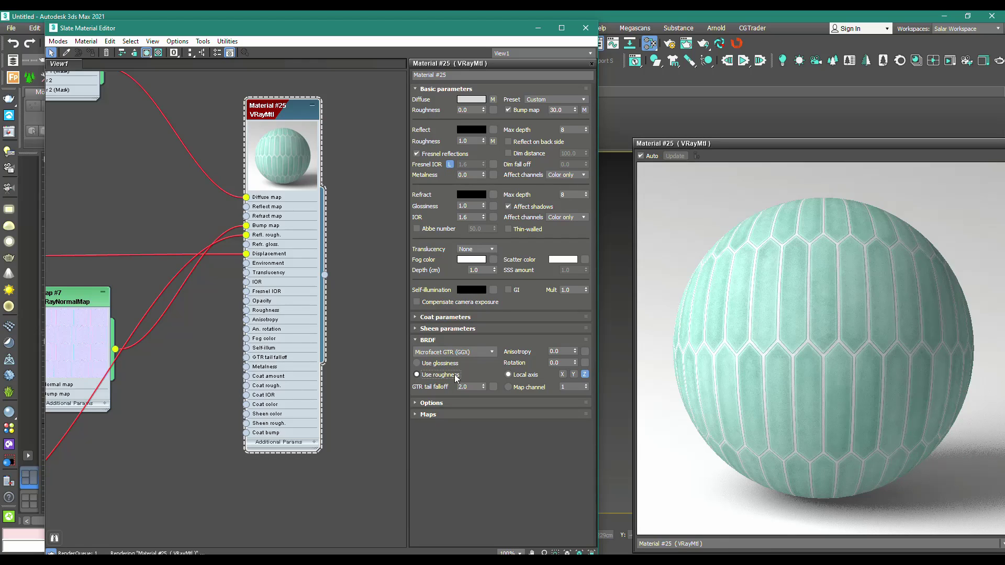
{"action": "left_click", "coordinate": [443, 413]}
{"action": "scroll", "coordinate": [506, 328], "scroll_direction": "down", "scroll_amount": 3}
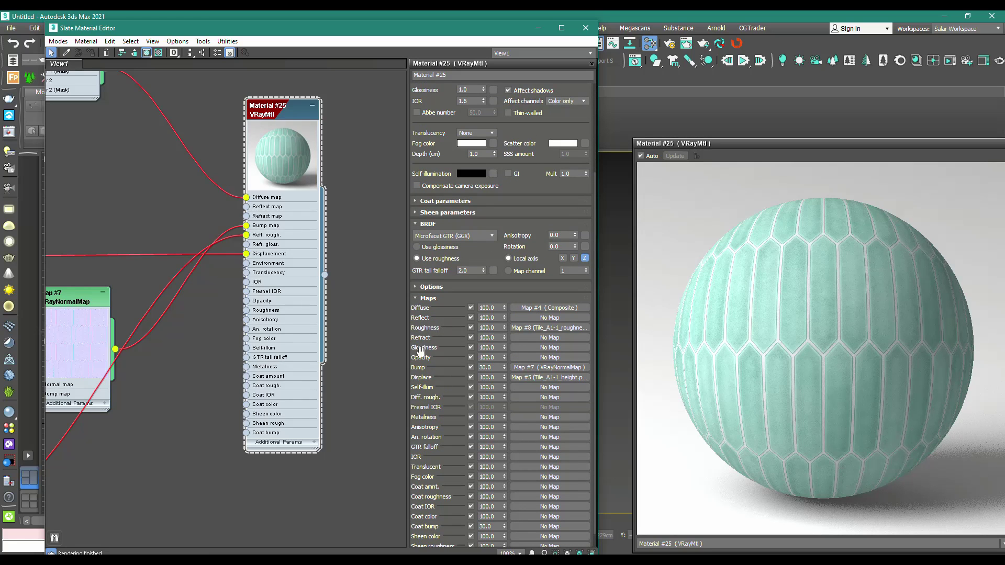
{"action": "scroll", "coordinate": [425, 101], "scroll_direction": "up", "scroll_amount": 3}
Set the VRayMtl's reflection color to a gray with value 128
{"action": "left_click", "coordinate": [476, 130]}
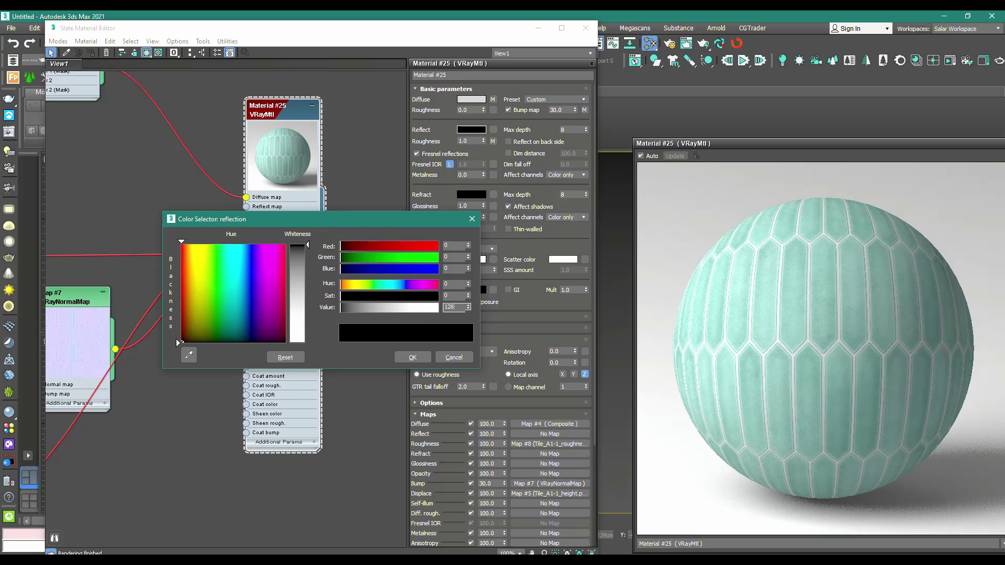
{"action": "type", "text": "128"}
{"action": "key", "text": "Return"}
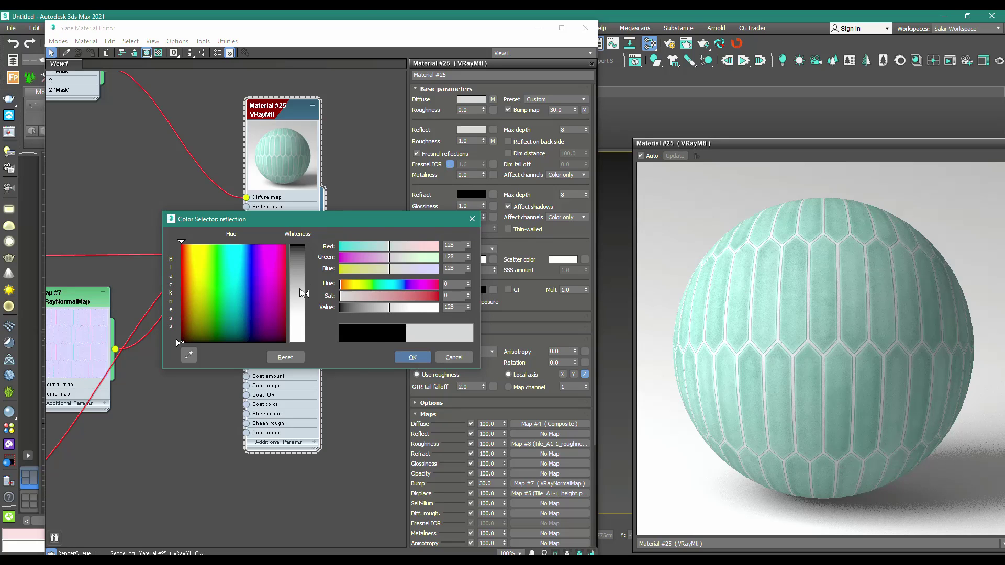
{"action": "key", "text": "Escape"}
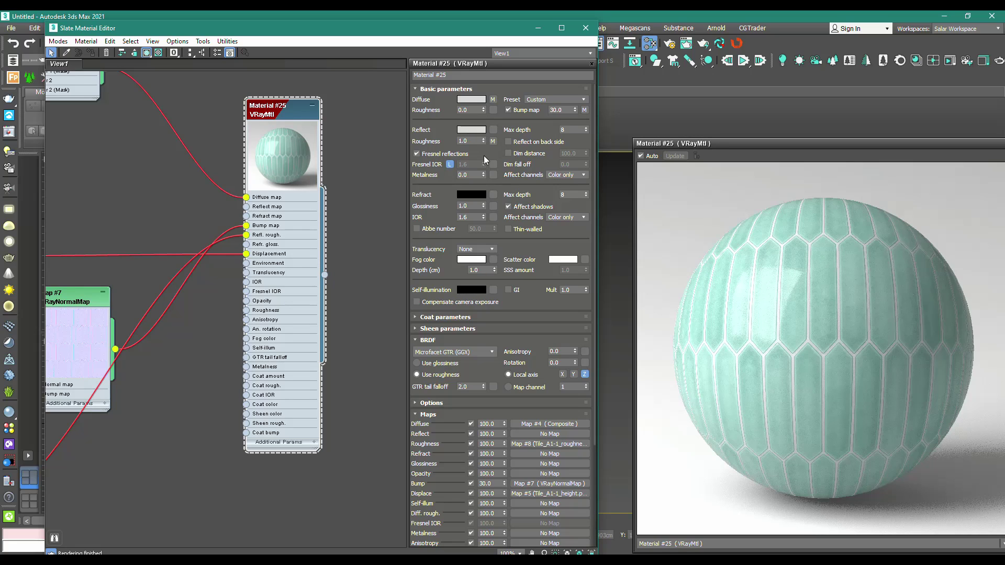
Close the material preview window and move the material editor aside to uncover the sphere in the viewport
{"action": "middle_click_drag", "start_coordinate": [314, 232], "coordinate": [215, 254]}
{"action": "scroll", "coordinate": [215, 254], "scroll_direction": "down", "scroll_amount": 1}
{"action": "left_click_drag", "start_coordinate": [844, 142], "coordinate": [442, 96]}
{"action": "left_click", "coordinate": [608, 100]}
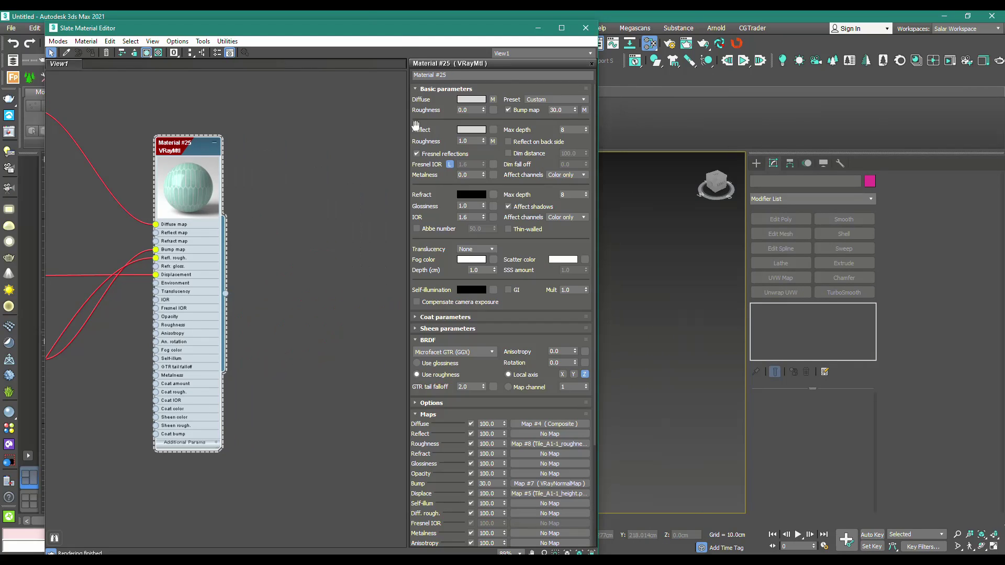
{"action": "left_click_drag", "start_coordinate": [399, 31], "coordinate": [290, 56]}
{"action": "middle_click_drag", "start_coordinate": [654, 249], "coordinate": [659, 250]}
Assign the tile material to the sphere and add a UVW Map modifier with spherical mapping
{"action": "left_click_drag", "start_coordinate": [117, 317], "coordinate": [579, 340]}
{"action": "left_click", "coordinate": [579, 340]}
{"action": "left_click", "coordinate": [780, 278]}
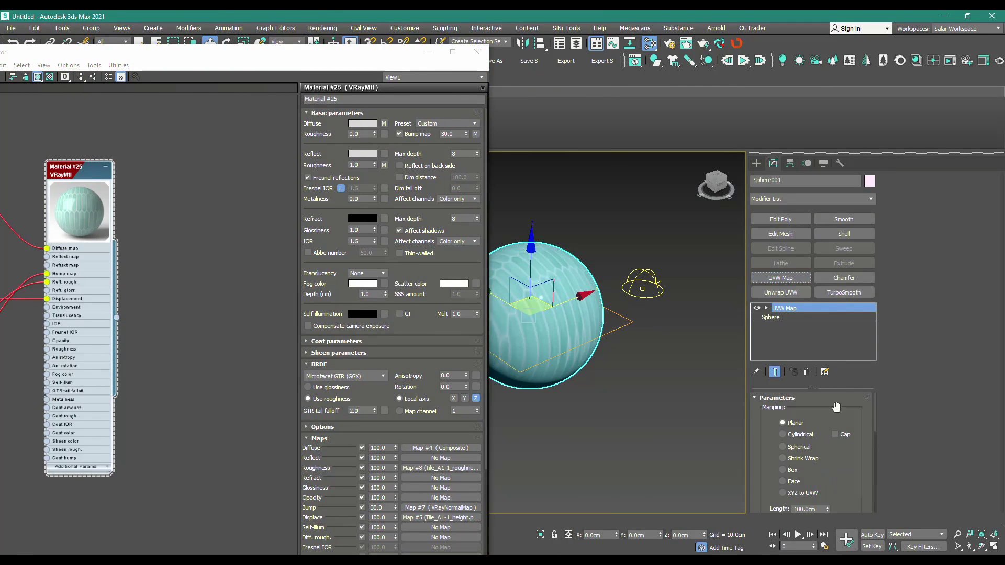
{"action": "left_click", "coordinate": [795, 448]}
Set the UVW Map's U and V tiling to 3.0 each and deselect the sphere
{"action": "scroll", "coordinate": [804, 439], "scroll_direction": "down", "scroll_amount": 4}
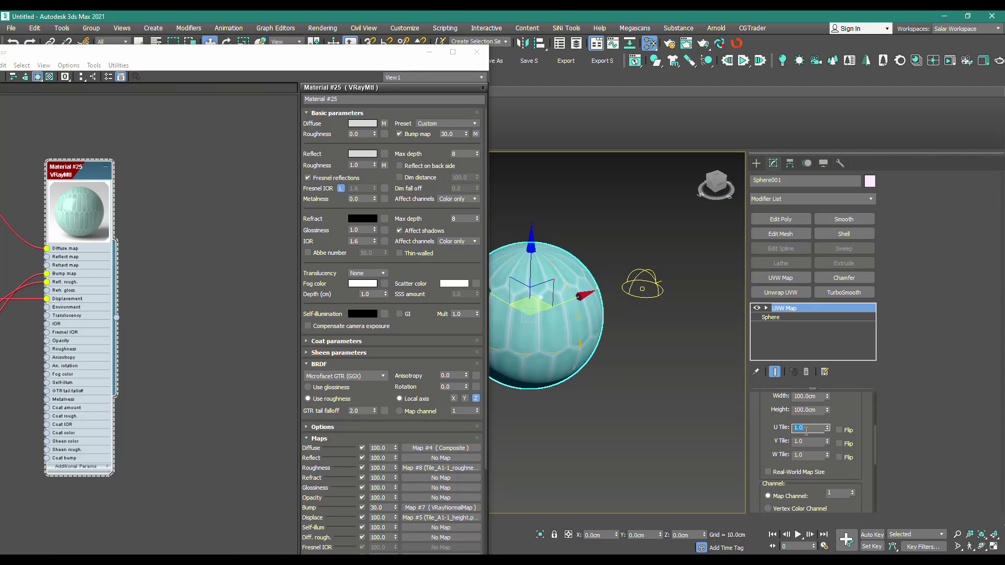
{"action": "type", "text": "3"}
{"action": "key", "text": "Tab"}
{"action": "type", "text": "3"}
{"action": "key", "text": "Return"}
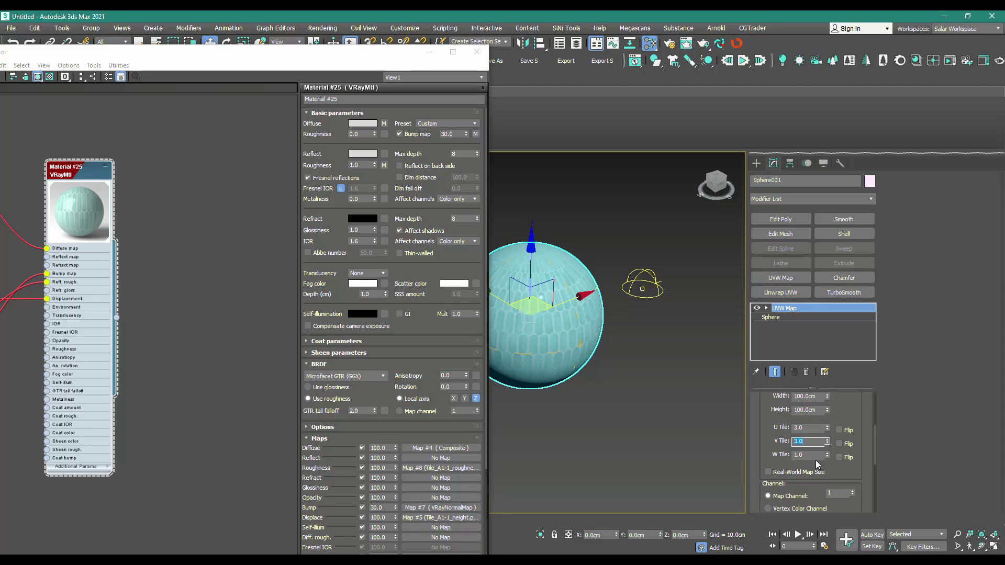
{"action": "left_click", "coordinate": [646, 399]}
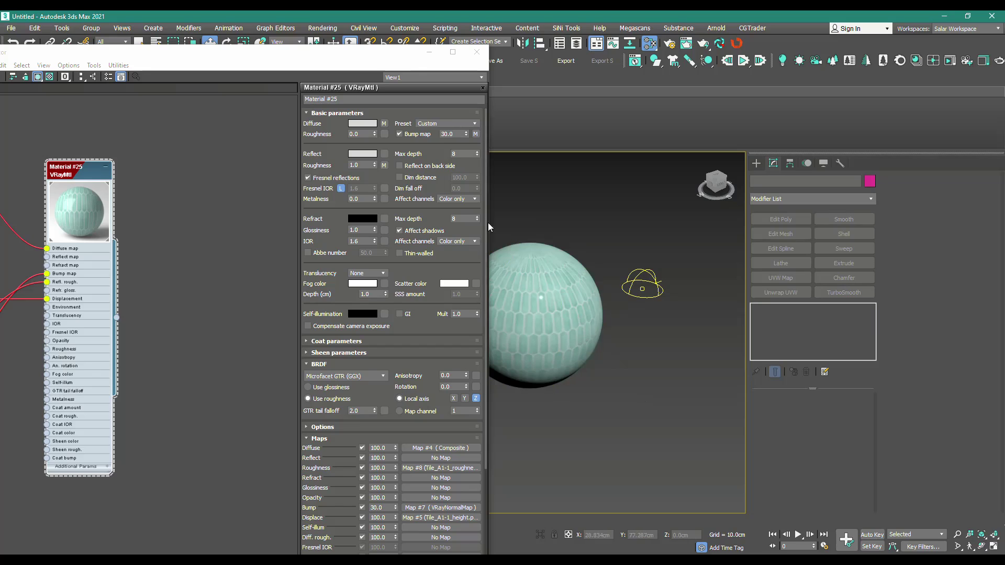
Add a VRayDisplacementMod modifier to the sphere above the UVW Map
{"action": "left_click", "coordinate": [535, 320]}
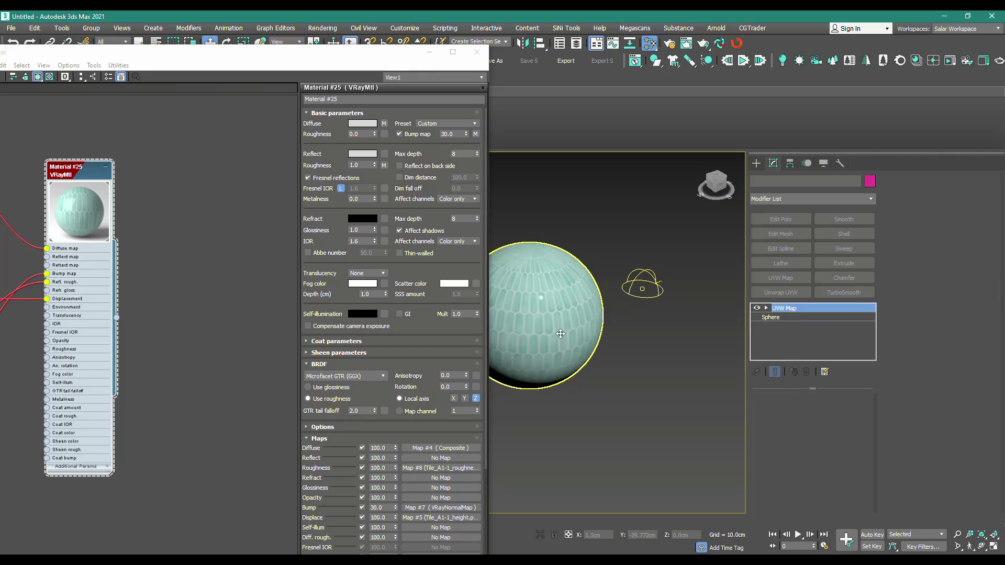
{"action": "left_click", "coordinate": [807, 199]}
{"action": "key", "text": "v"}
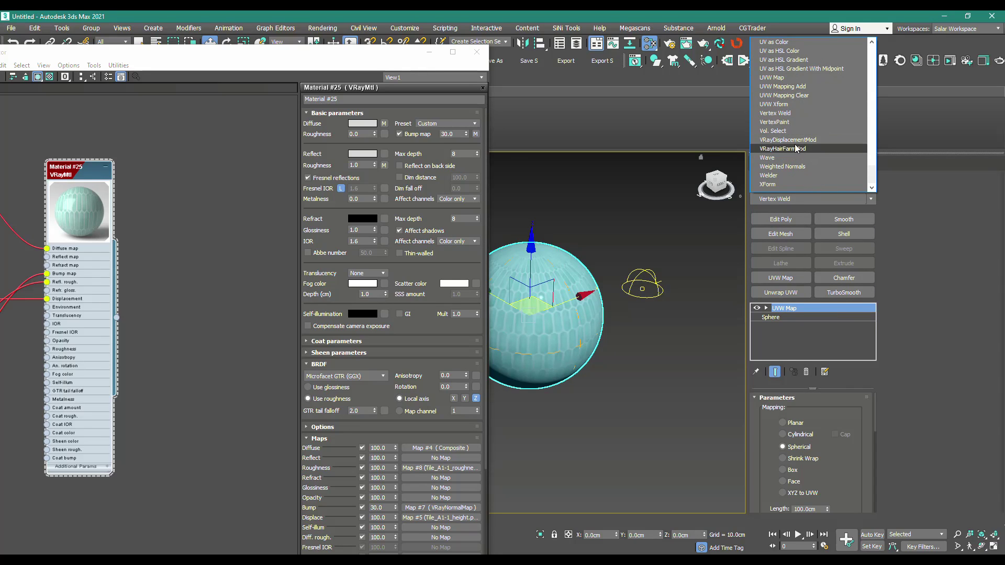
{"action": "left_click", "coordinate": [800, 140]}
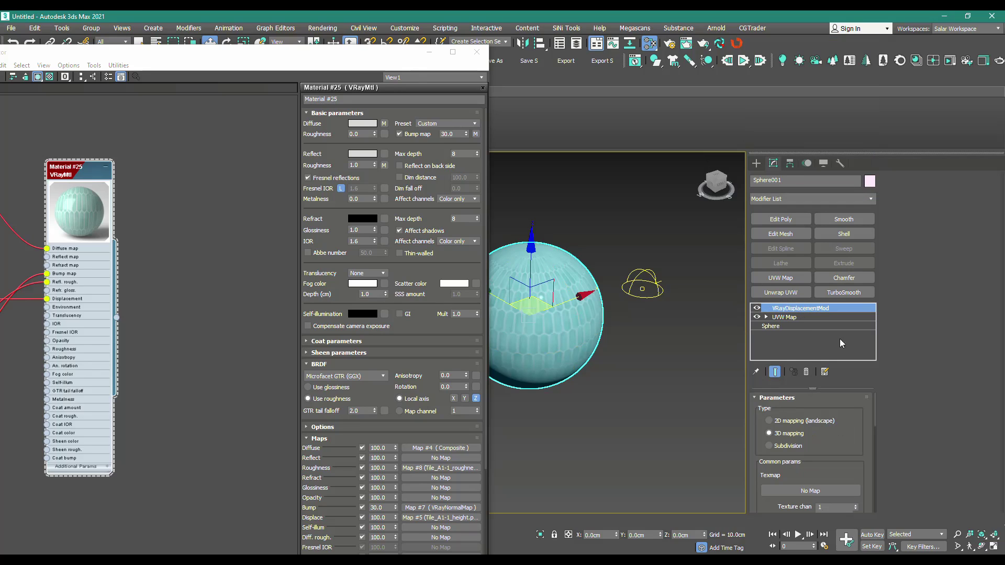
Assign the Tile_A1-1_height.png bitmap node as the VRayDisplacementMod's texmap
{"action": "left_click_drag", "start_coordinate": [835, 462], "coordinate": [811, 413]}
{"action": "middle_click_drag", "start_coordinate": [96, 304], "coordinate": [269, 225]}
{"action": "middle_click_drag", "start_coordinate": [171, 242], "coordinate": [223, 280]}
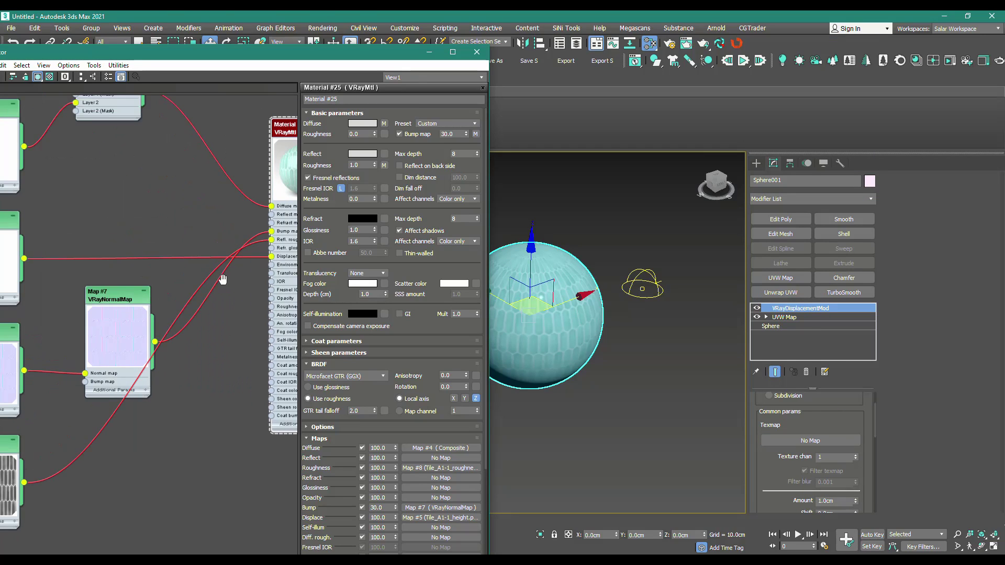
{"action": "left_click_drag", "start_coordinate": [329, 524], "coordinate": [328, 501]}
{"action": "middle_click_drag", "start_coordinate": [152, 294], "coordinate": [200, 291]}
{"action": "double_click", "coordinate": [31, 219]}
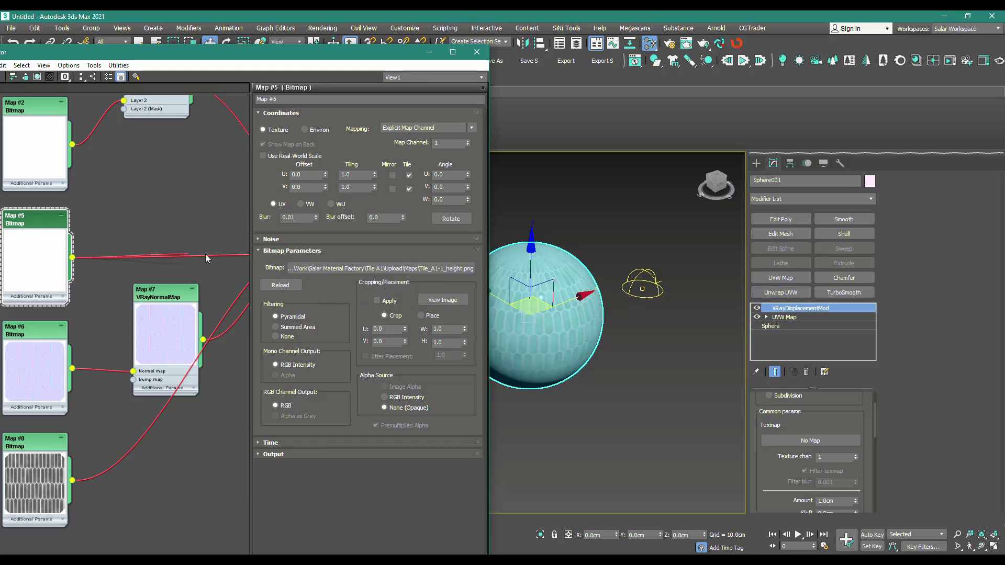
{"action": "left_click_drag", "start_coordinate": [792, 444], "coordinate": [793, 444]}
{"action": "left_click", "coordinate": [487, 325]}
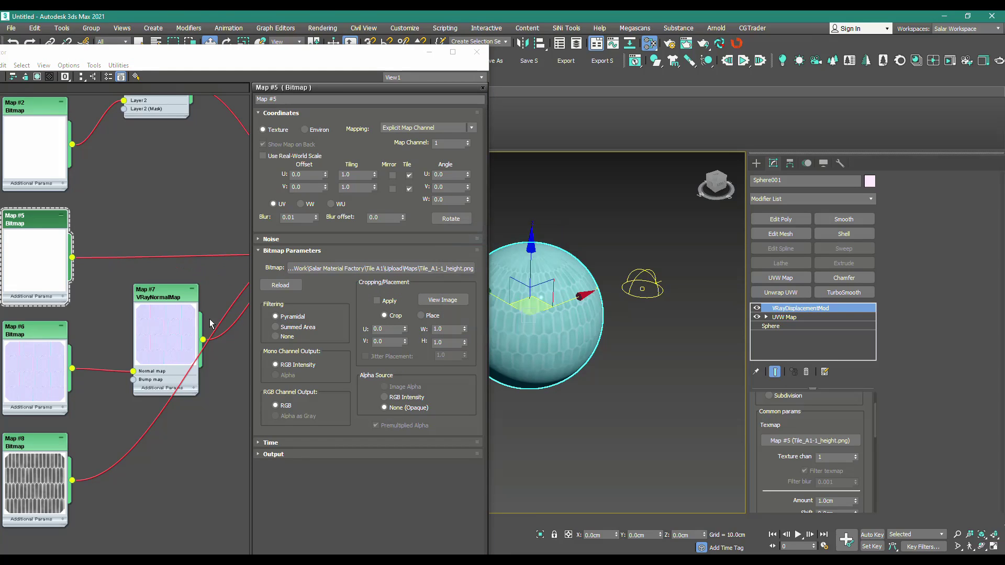
Disable the Displace map in the VRayMtl's list of maps, keeping the height bitmap assigned to its slot
{"action": "middle_click_drag", "start_coordinate": [206, 321], "coordinate": [105, 270]}
{"action": "double_click", "coordinate": [111, 110]}
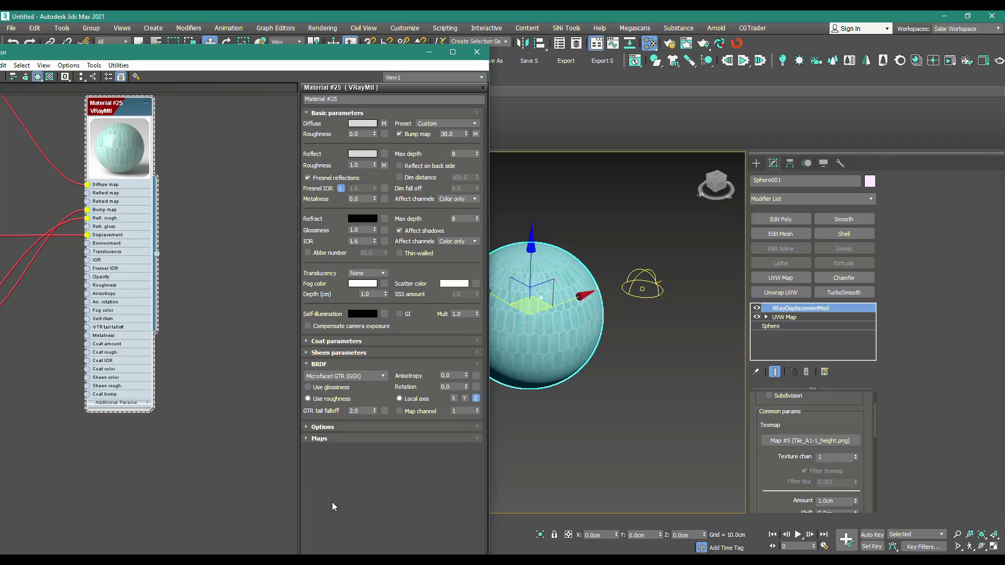
{"action": "left_click", "coordinate": [342, 438]}
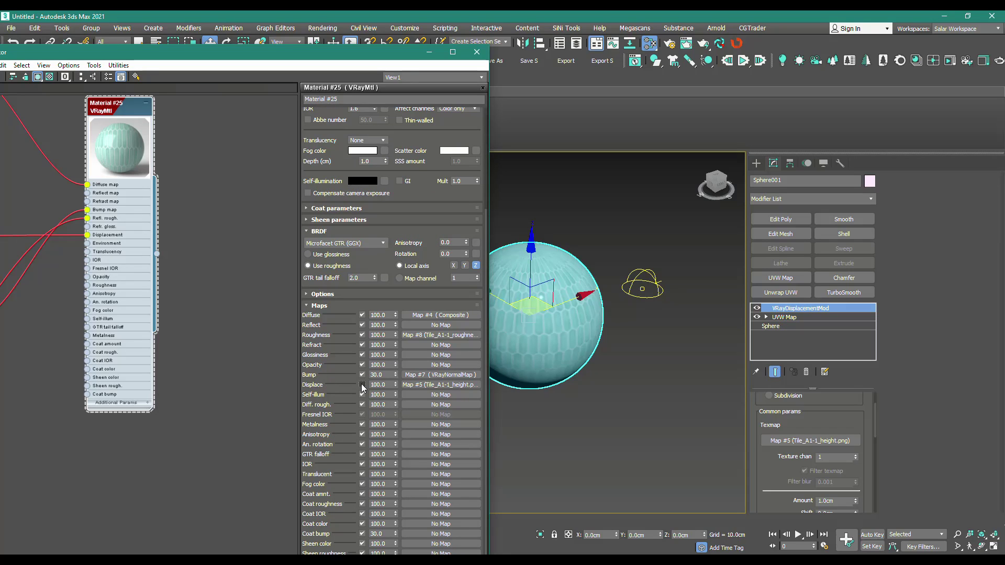
{"action": "right_click", "coordinate": [421, 385]}
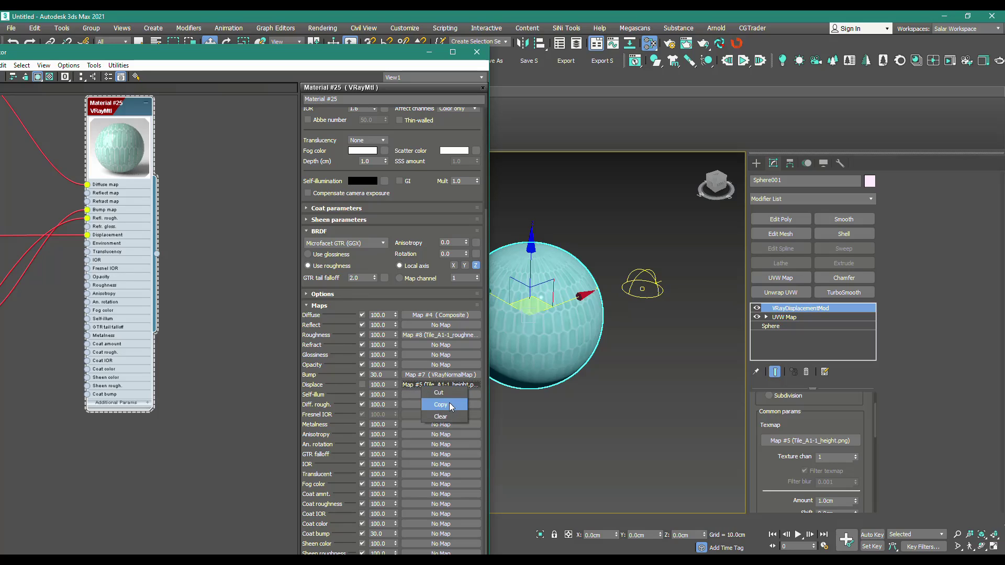
{"action": "left_click", "coordinate": [259, 407]}
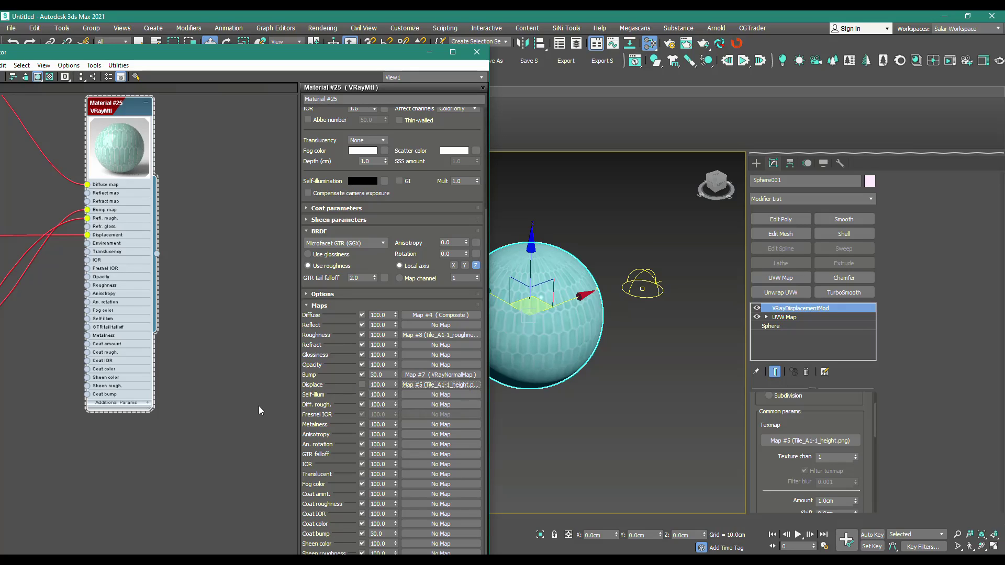
Check the VRayDisplacementMod's amount setting, close the material editor and deselect the sphere
{"action": "left_click_drag", "start_coordinate": [773, 490], "coordinate": [784, 445]}
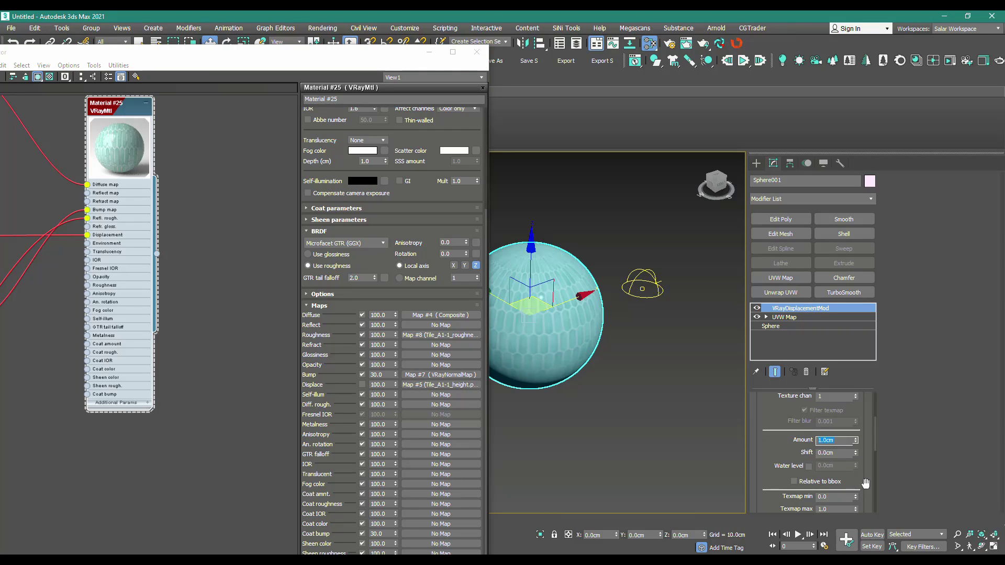
{"action": "scroll", "coordinate": [817, 506], "scroll_direction": "down", "scroll_amount": 3}
{"action": "left_click", "coordinate": [477, 52]}
{"action": "left_click", "coordinate": [164, 286]}
{"action": "scroll", "coordinate": [164, 286], "scroll_direction": "down", "scroll_amount": 4}
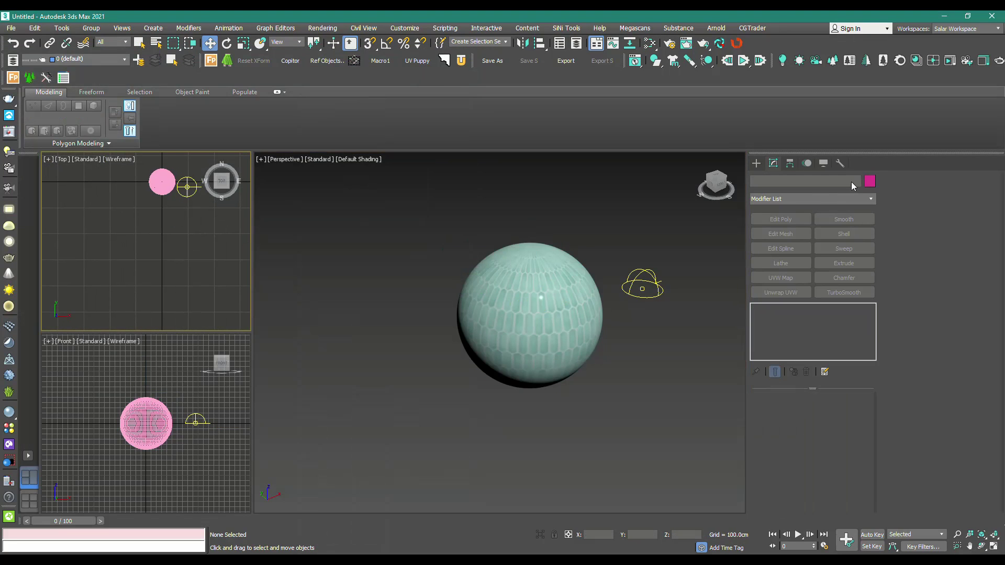
Create a targeted Physical camera beside the sphere in the top view, with a target distance of about 422 cm and an 85 mm focal length
{"action": "left_click", "coordinate": [790, 163]}
{"action": "left_click", "coordinate": [756, 162]}
{"action": "left_click", "coordinate": [789, 178]}
{"action": "left_click", "coordinate": [783, 229]}
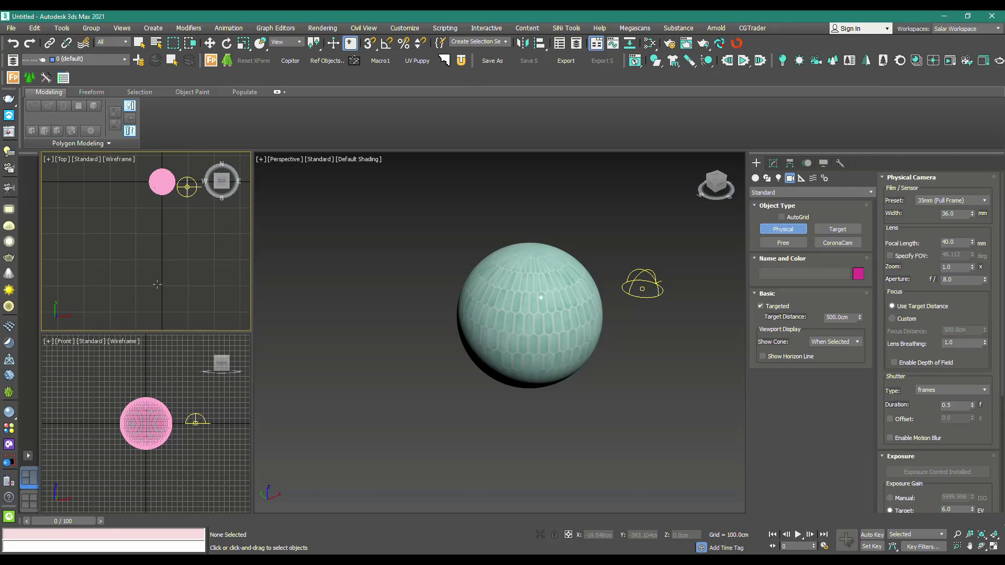
{"action": "left_click_drag", "start_coordinate": [142, 280], "coordinate": [143, 173]}
{"action": "type", "text": "85"}
{"action": "key", "text": "Return"}
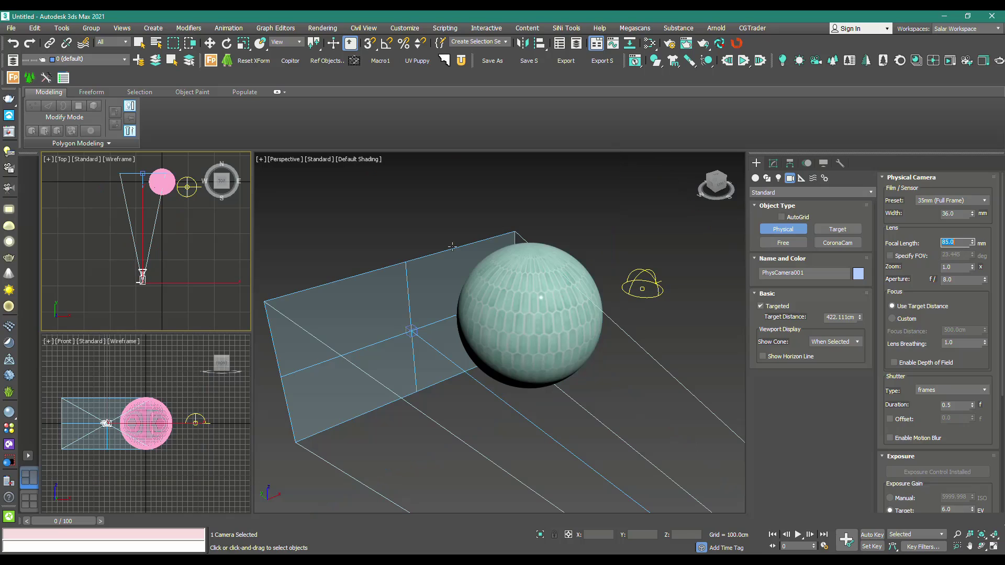
Move the camera together with its target so that they line up with the sphere, and deselect them
{"action": "key", "text": "w"}
{"action": "left_click", "coordinate": [142, 186]}
{"action": "left_click_drag", "start_coordinate": [172, 213], "coordinate": [190, 220]}
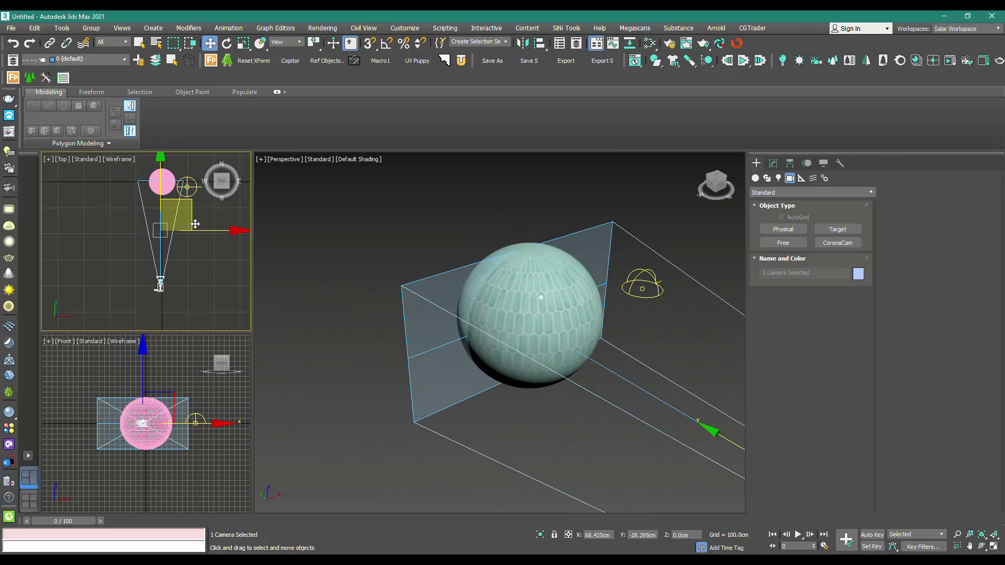
{"action": "left_click", "coordinate": [329, 225]}
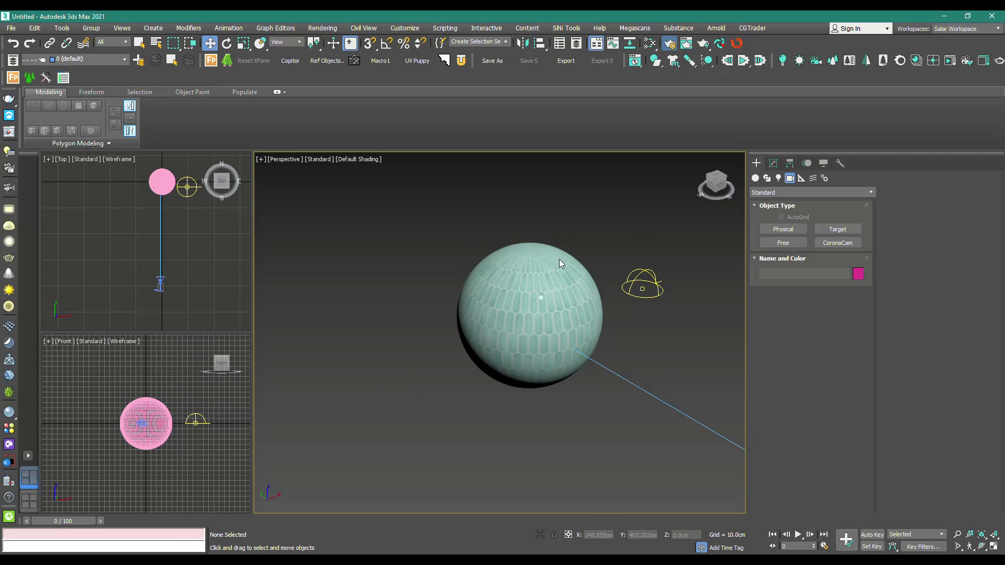
Open the render setup and add a denoiser render element
{"action": "key", "text": "F10"}
{"action": "left_click", "coordinate": [690, 258]}
{"action": "left_click", "coordinate": [703, 304]}
{"action": "left_click", "coordinate": [698, 294]}
{"action": "left_click", "coordinate": [689, 303]}
{"action": "double_click", "coordinate": [730, 341]}
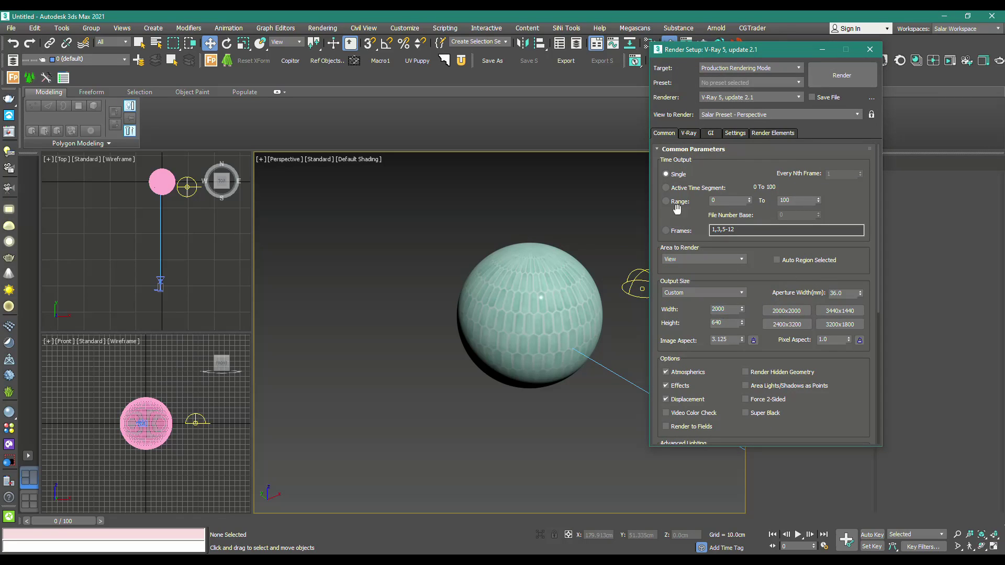
{"action": "left_click", "coordinate": [773, 132]}
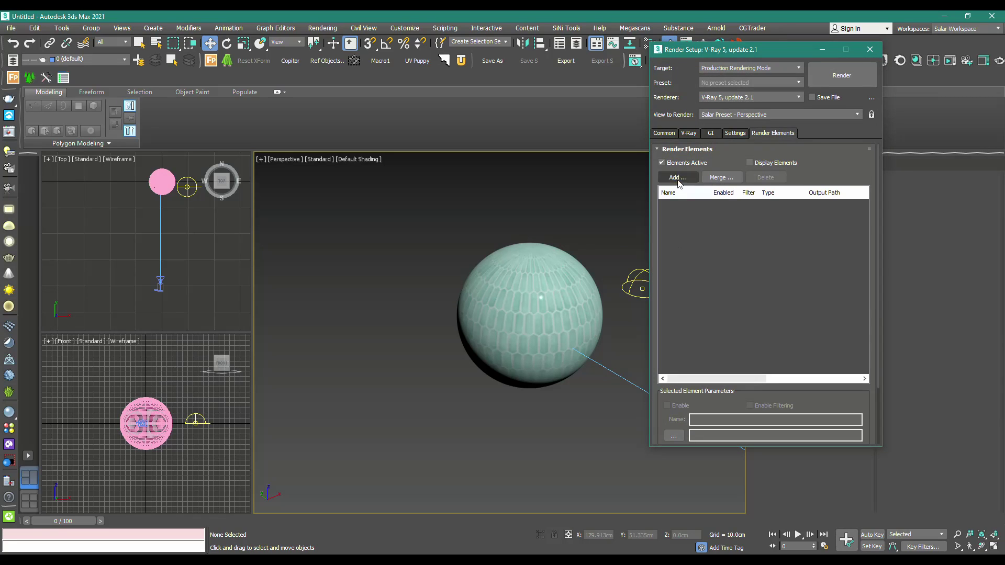
{"action": "left_click", "coordinate": [678, 179]}
{"action": "double_click", "coordinate": [680, 245]}
{"action": "left_click", "coordinate": [664, 131]}
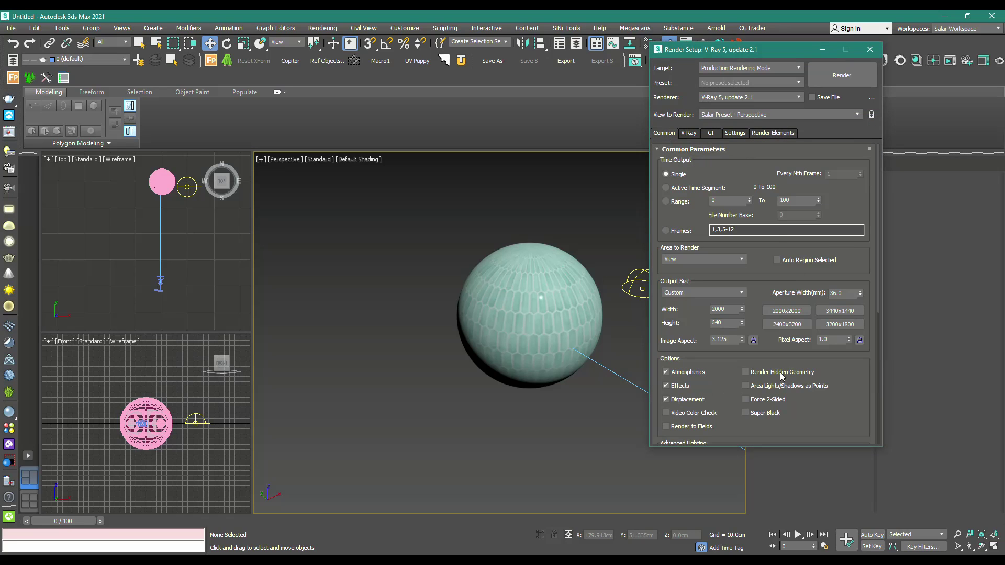
Show the safe frame in the perspective view and set the render output size to 2000 x 2000 with the image aspect locked
{"action": "left_click", "coordinate": [869, 49]}
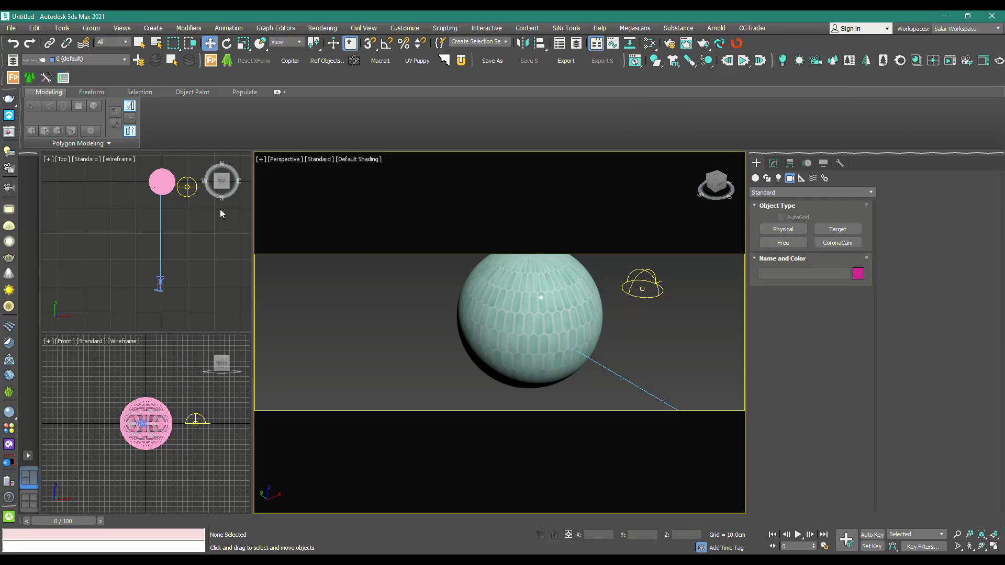
{"action": "key", "text": "F10"}
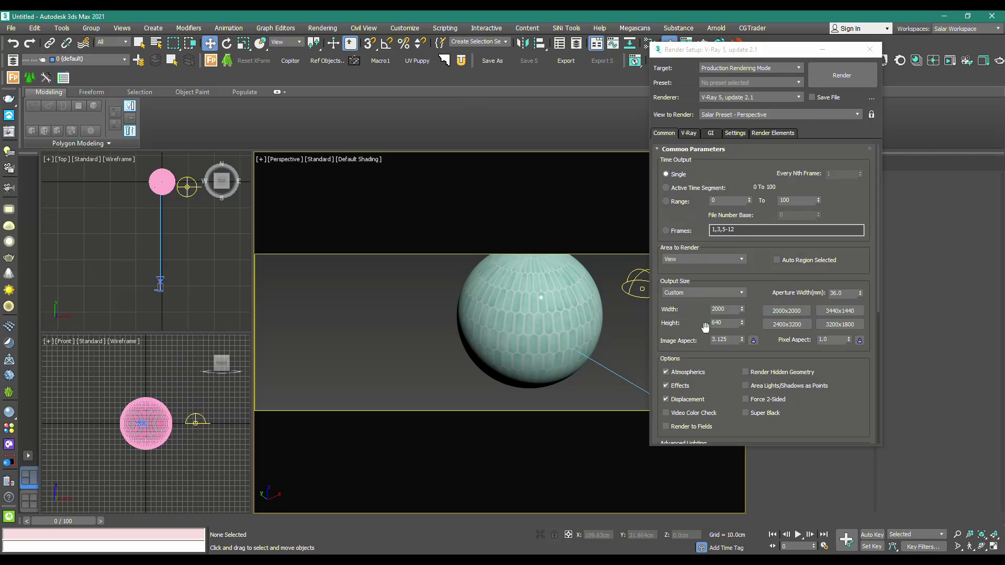
{"action": "left_click", "coordinate": [502, 251]}
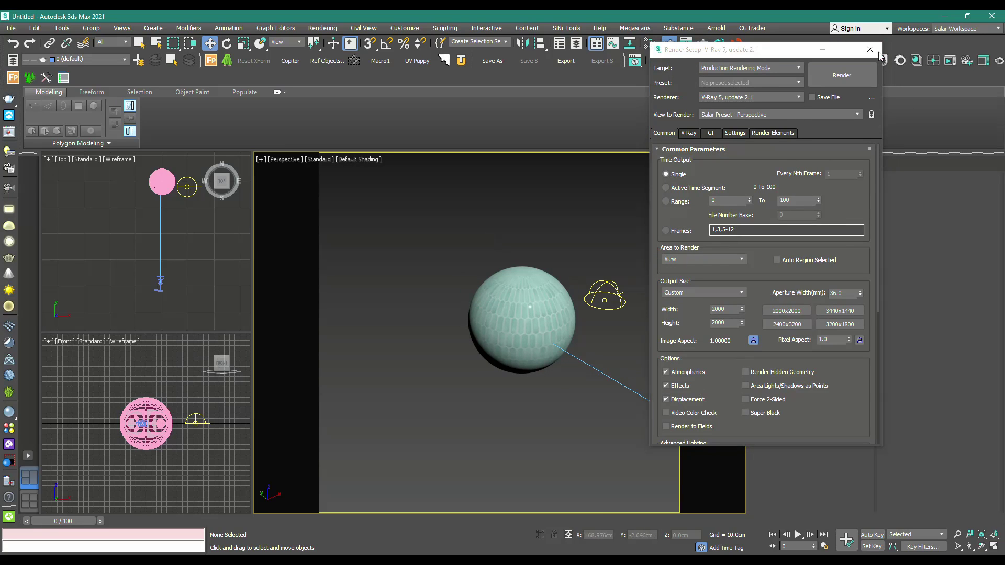
{"action": "key", "text": "F10"}
Switch the perspective view to PhysCamera001 and move the camera closer so the sphere fills the frame
{"action": "key", "text": "c"}
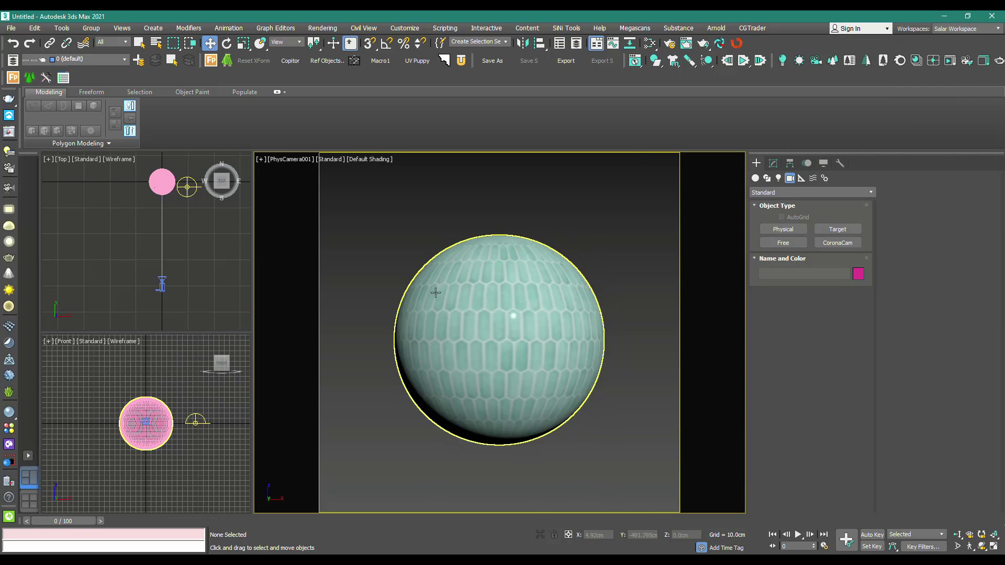
{"action": "left_click_drag", "start_coordinate": [161, 240], "coordinate": [163, 206]}
{"action": "middle_click_drag", "start_coordinate": [494, 316], "coordinate": [491, 311]}
Start an interactive render of the PhysCamera001 view in the V-Ray Frame Buffer, and shift its window clear of the top view
{"action": "left_click", "coordinate": [192, 187]}
{"action": "left_click", "coordinate": [773, 165]}
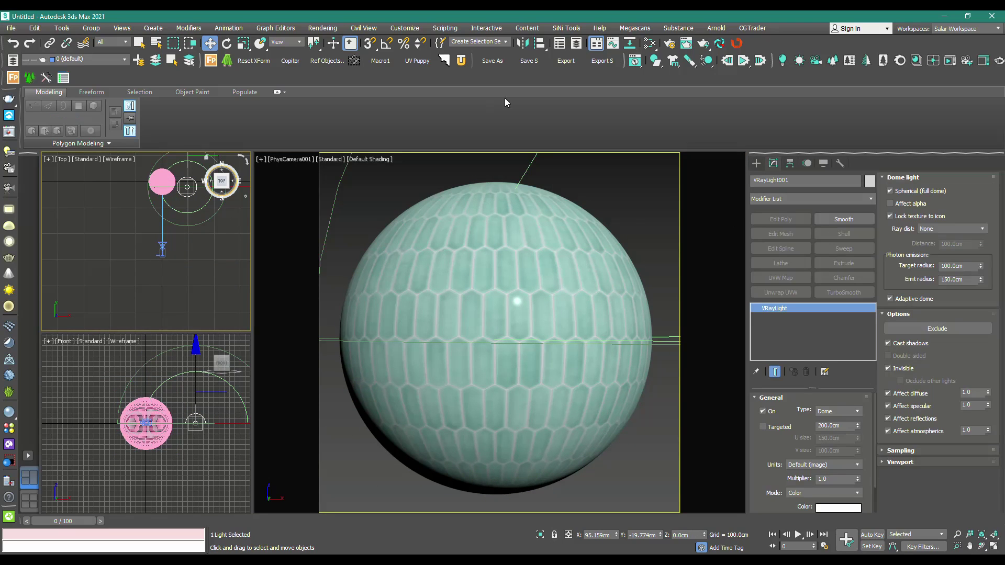
{"action": "key", "text": "F10"}
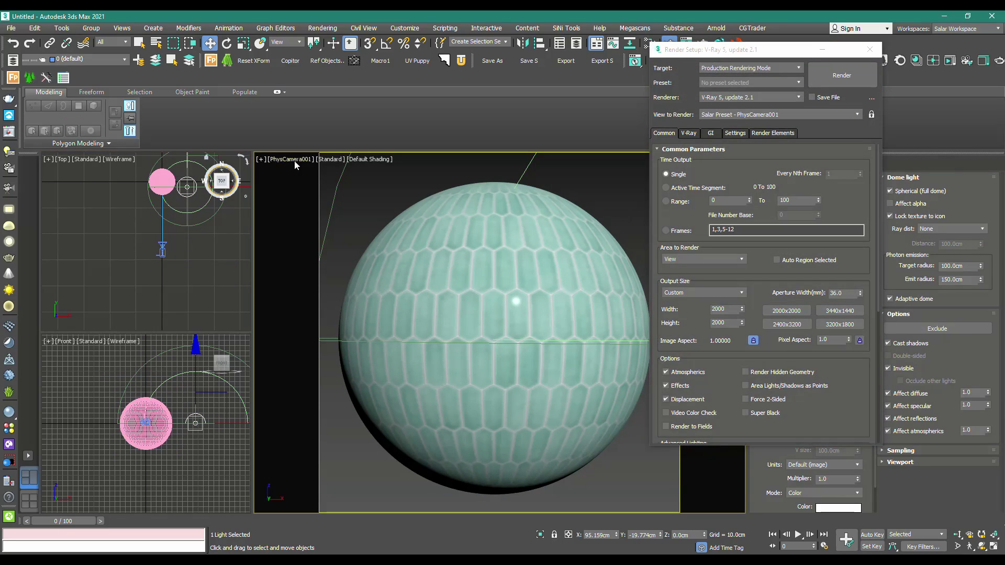
{"action": "left_click", "coordinate": [822, 50]}
{"action": "left_click", "coordinate": [685, 194]}
{"action": "left_click", "coordinate": [686, 43]}
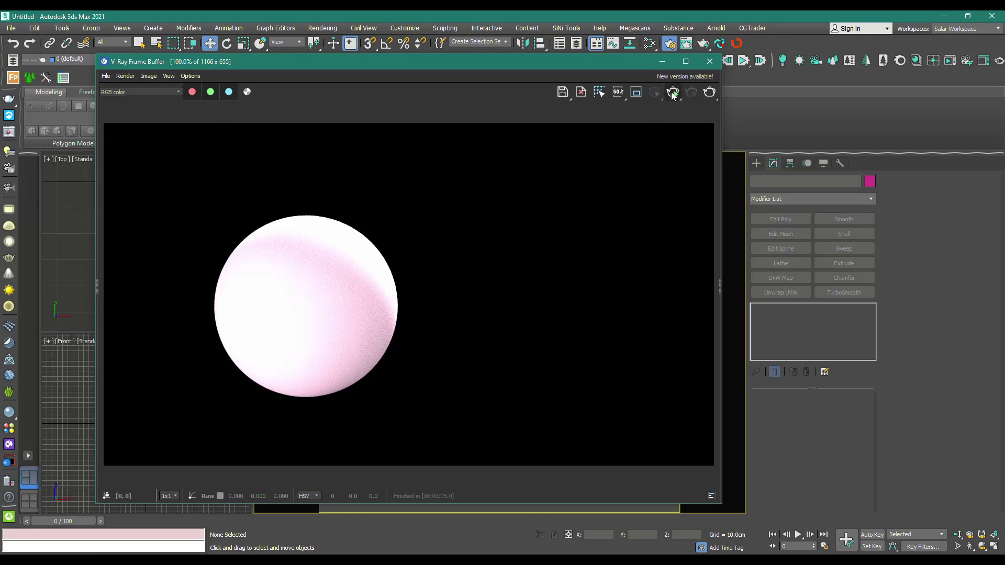
{"action": "left_click", "coordinate": [673, 92]}
{"action": "left_click_drag", "start_coordinate": [525, 65], "coordinate": [718, 65]}
Move the dome light farther from the sphere in the top view, to about X 228 cm, Y 4 cm
{"action": "left_click", "coordinate": [187, 188]}
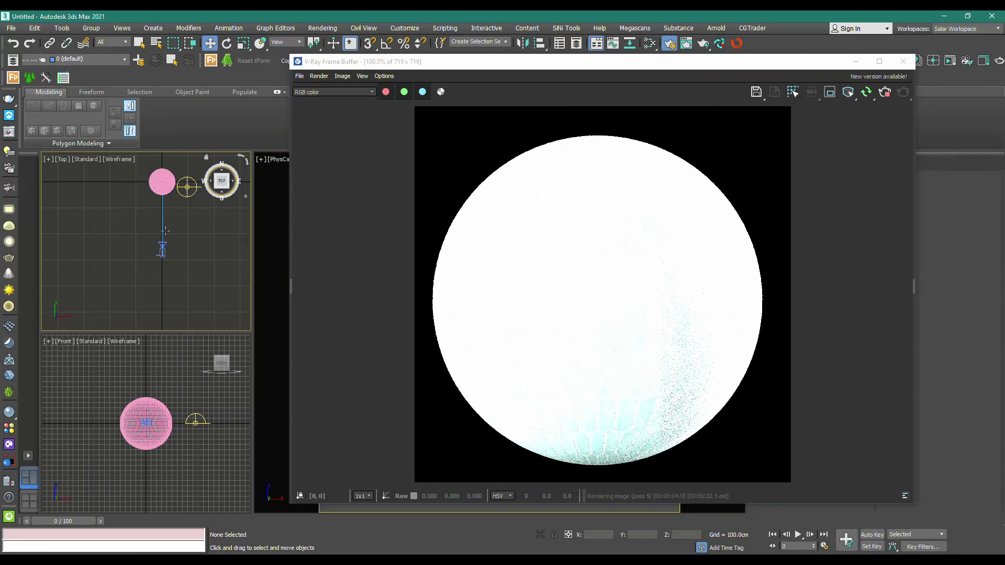
{"action": "middle_click_drag", "start_coordinate": [204, 212], "coordinate": [137, 241]}
{"action": "left_click_drag", "start_coordinate": [139, 244], "coordinate": [177, 231]}
{"action": "left_click_drag", "start_coordinate": [576, 61], "coordinate": [293, 63]}
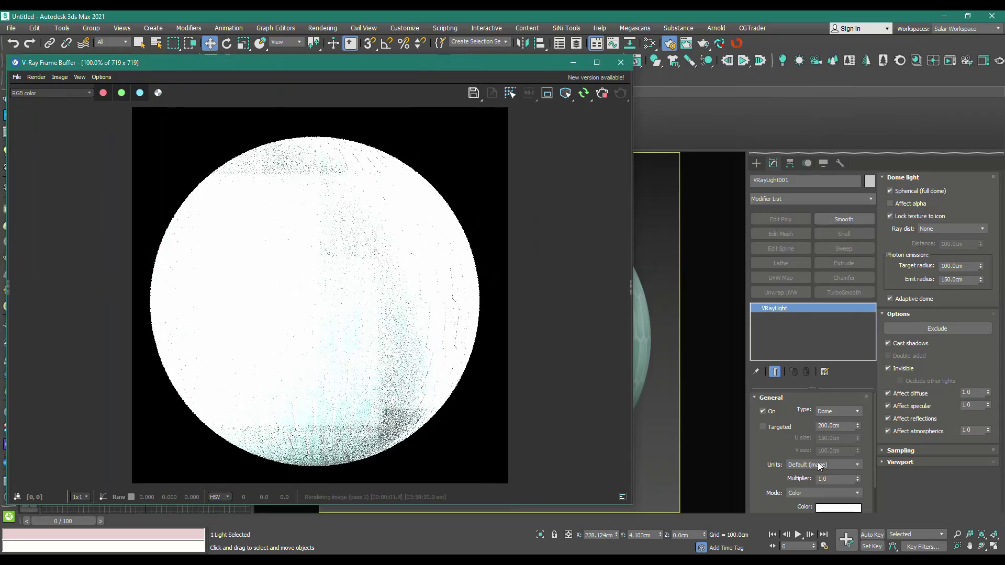
Set the dome light's multiplier to 0.2 after trying 0.1
{"action": "left_click", "coordinate": [830, 477]}
{"action": "type", "text": "0.1"}
{"action": "key", "text": "Return"}
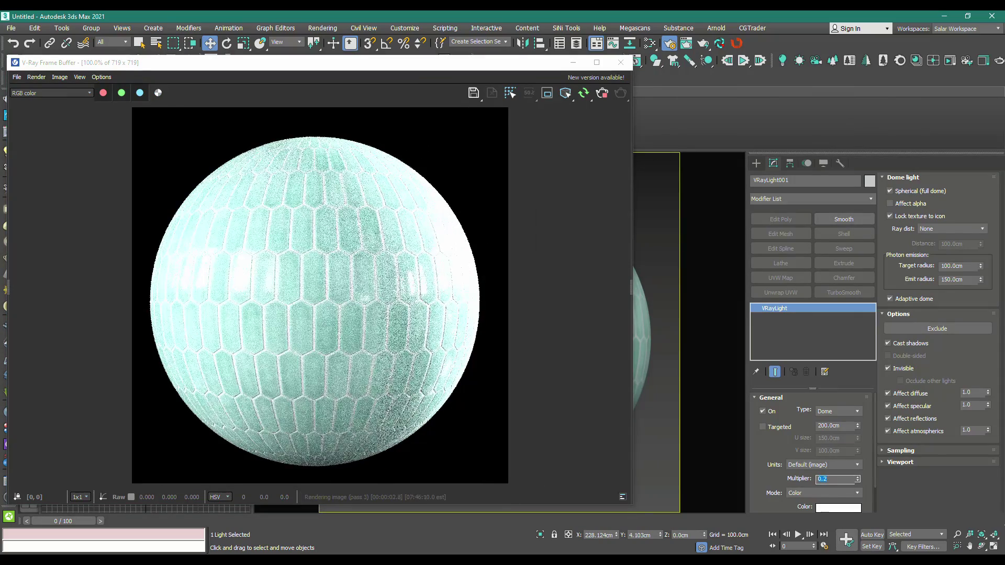
{"action": "type", "text": "0.2"}
{"action": "key", "text": "Return"}
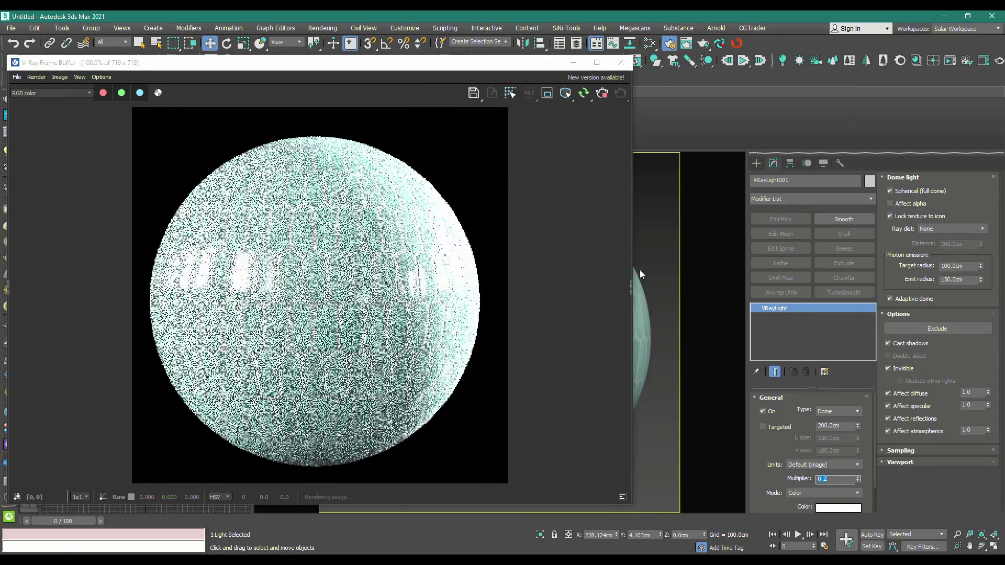
Add an Exposure layer to the frame buffer with exposure 0.911, highlight burn 0.000 and contrast about 0.16
{"action": "left_click", "coordinate": [631, 286]}
{"action": "left_click", "coordinate": [647, 93]}
{"action": "left_click", "coordinate": [685, 158]}
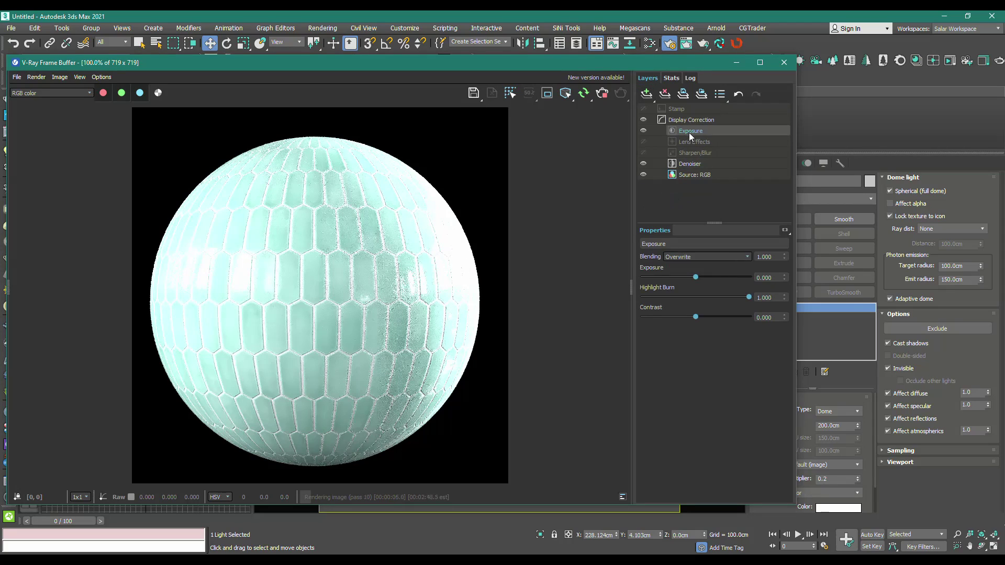
{"action": "left_click_drag", "start_coordinate": [749, 297], "coordinate": [642, 297]}
{"action": "left_click_drag", "start_coordinate": [696, 277], "coordinate": [706, 276]}
{"action": "left_click_drag", "start_coordinate": [694, 316], "coordinate": [706, 317]}
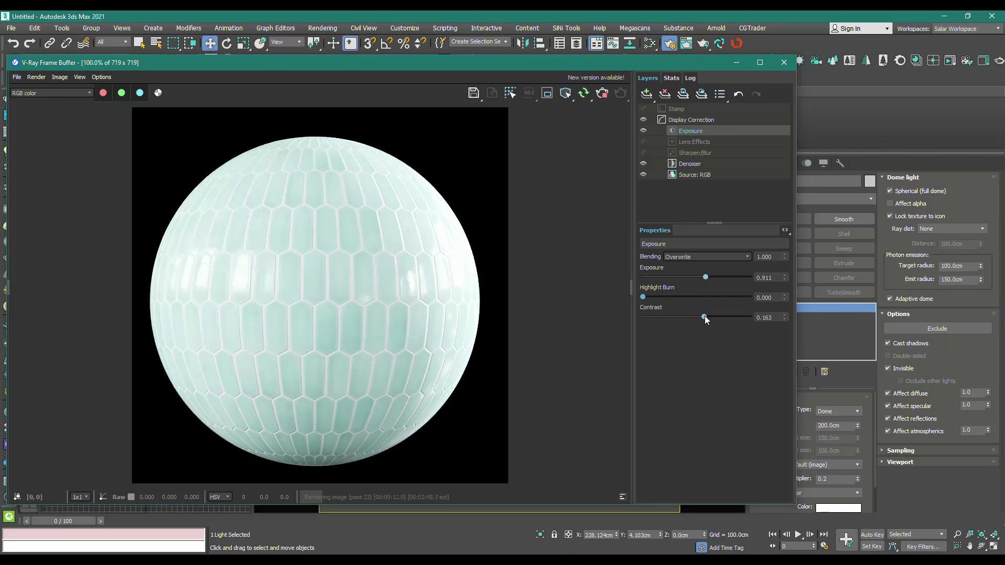
{"action": "left_click", "coordinate": [716, 203]}
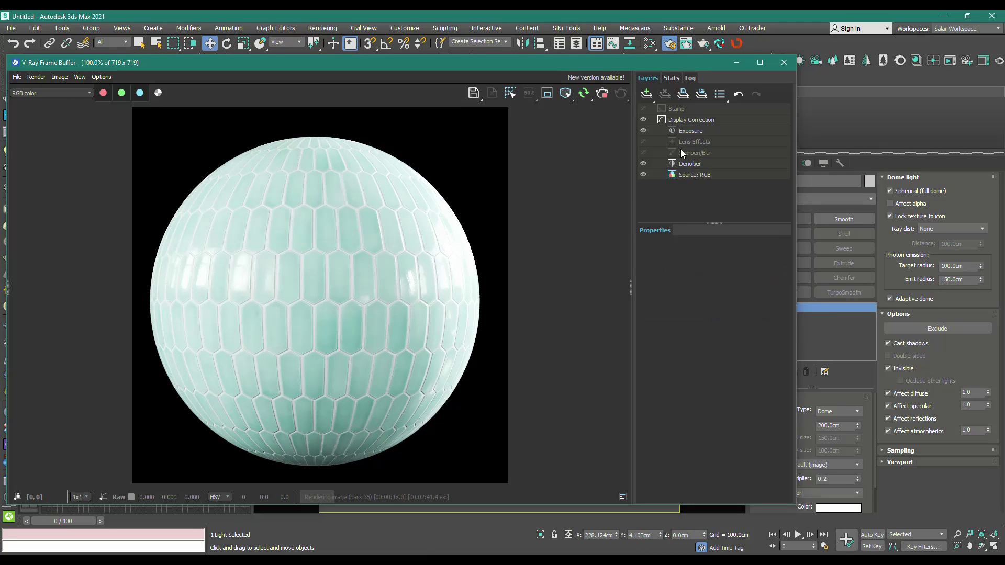
Add a Curves layer to the frame buffer and bend its master curve to increase the render's contrast
{"action": "left_click", "coordinate": [699, 163]}
{"action": "left_click", "coordinate": [647, 94]}
{"action": "left_click", "coordinate": [663, 137]}
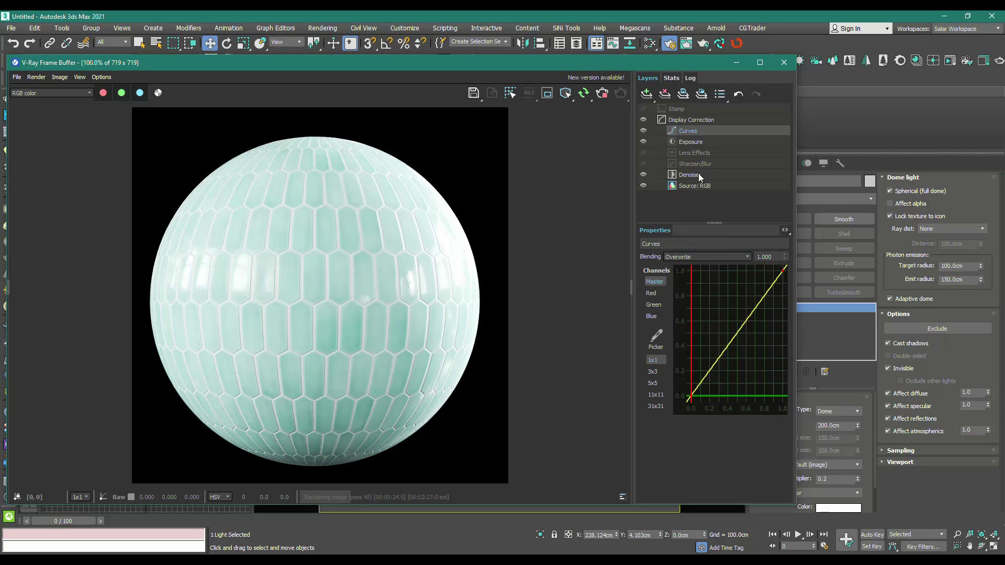
{"action": "left_click_drag", "start_coordinate": [718, 360], "coordinate": [739, 356]}
{"action": "left_click", "coordinate": [783, 273]}
{"action": "left_click_drag", "start_coordinate": [752, 311], "coordinate": [725, 343]}
Add a Lookup Table layer and load Adanmq_Contraste_Soft.cube from the LUT folder as its LUT file
{"action": "left_click", "coordinate": [647, 94]}
{"action": "left_click", "coordinate": [663, 124]}
{"action": "left_click", "coordinate": [767, 278]}
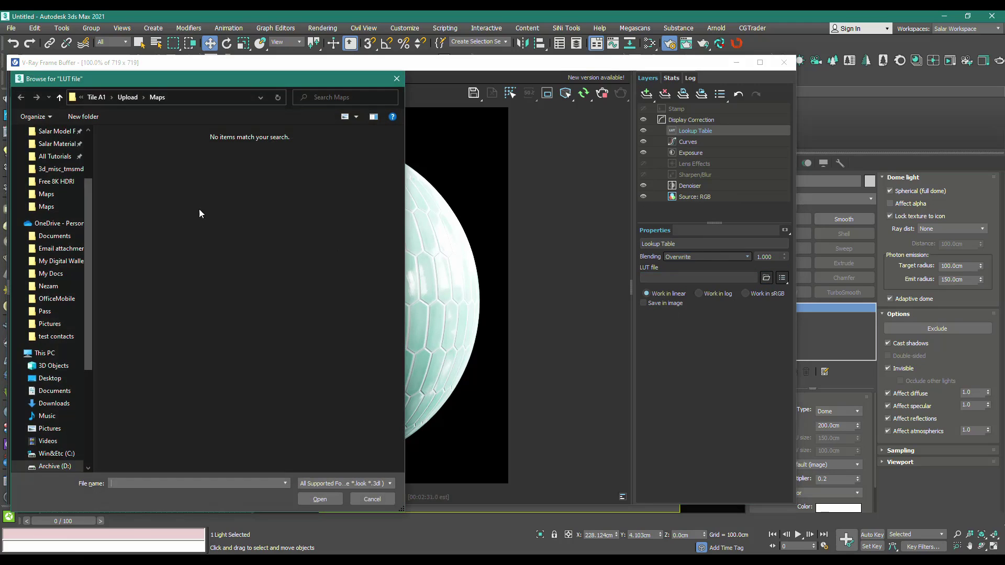
{"action": "left_click", "coordinate": [55, 202]}
{"action": "double_click", "coordinate": [120, 224]}
{"action": "left_click", "coordinate": [157, 381]}
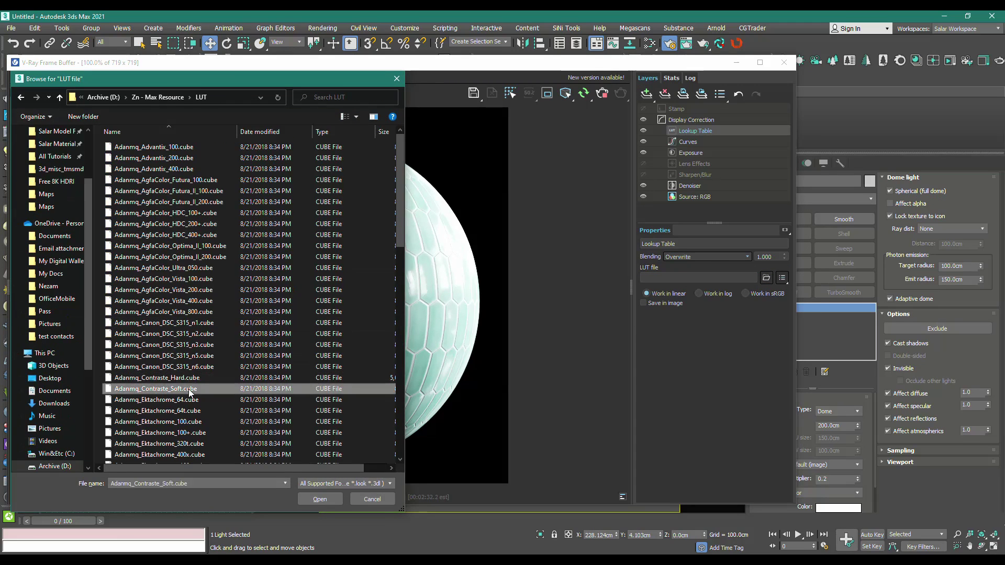
{"action": "left_click", "coordinate": [319, 499]}
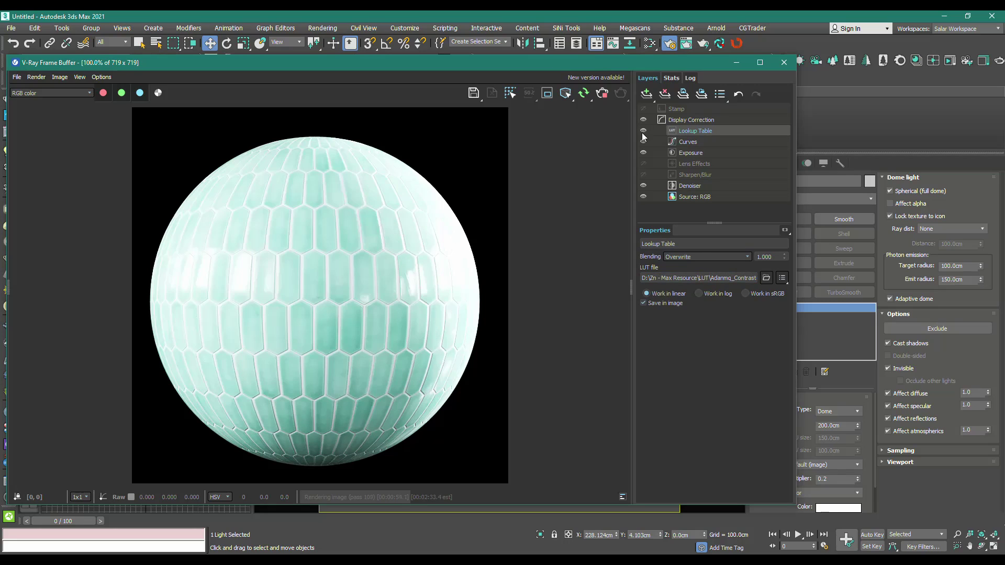
Set the Lookup Table layer's blending to 0.5 and toggle the correction layers to compare the render with and without them
{"action": "type", "text": "0.5"}
{"action": "key", "text": "Return"}
{"action": "left_click", "coordinate": [643, 122]}
{"action": "left_click", "coordinate": [643, 121]}
{"action": "left_click", "coordinate": [641, 151]}
{"action": "left_click", "coordinate": [642, 152]}
{"action": "left_click", "coordinate": [641, 152]}
{"action": "left_click", "coordinate": [641, 152]}
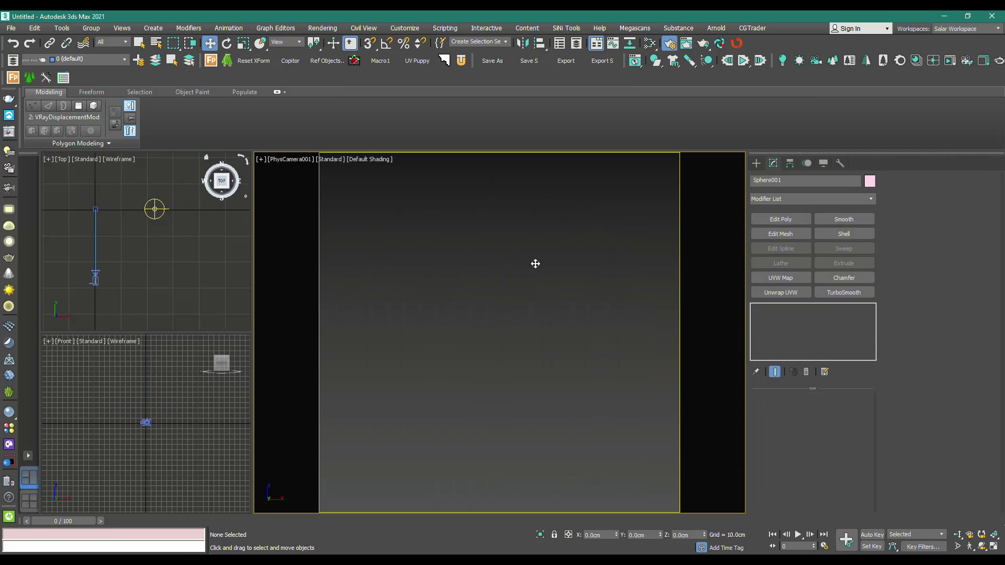
Import the round shield model from File Explorer into the scene in place of the deleted sphere
{"action": "left_click", "coordinate": [535, 263]}
{"action": "key", "text": "alt+Tab"}
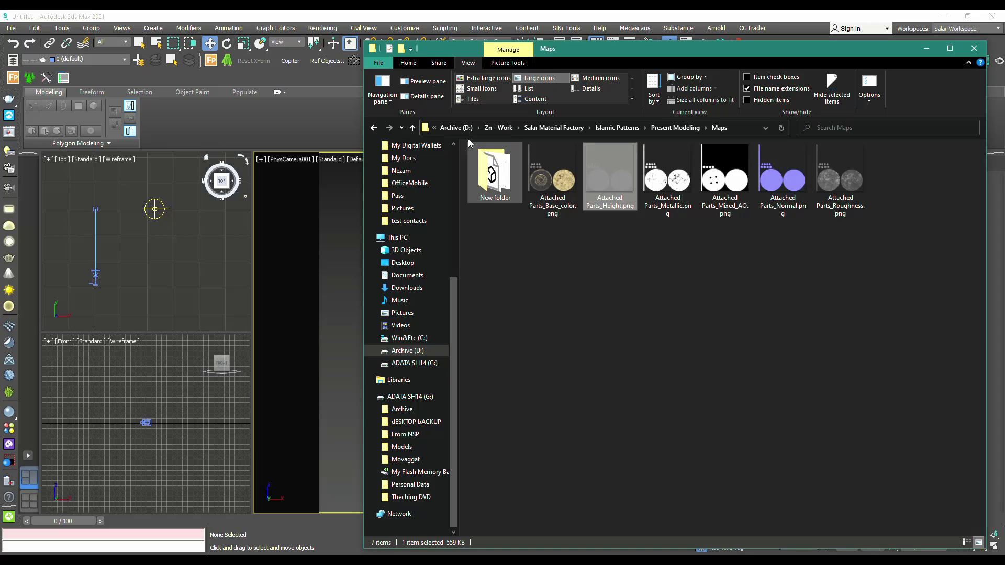
{"action": "left_click", "coordinate": [413, 128]}
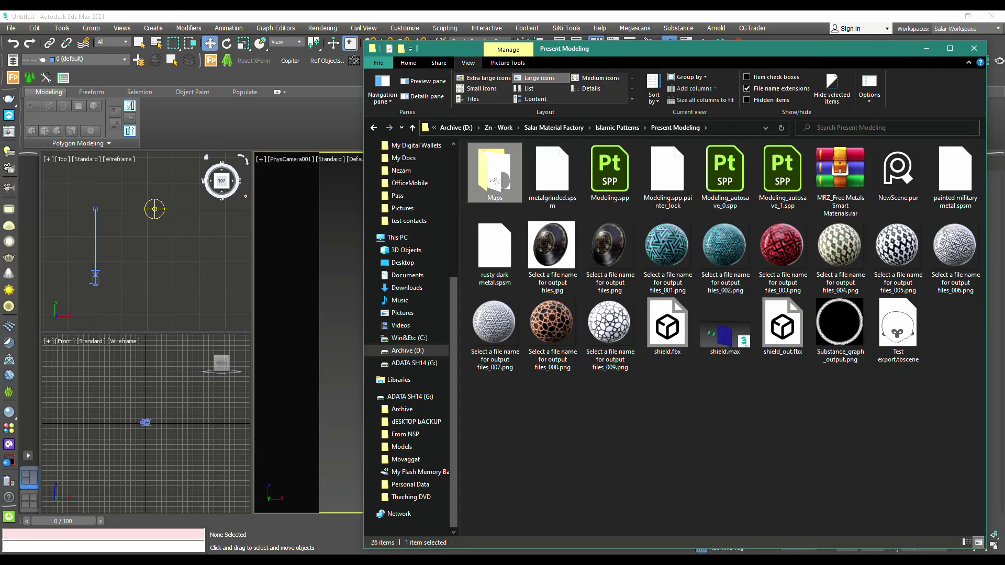
{"action": "key", "text": "alt+Tab"}
{"action": "left_click_drag", "start_coordinate": [623, 457], "coordinate": [495, 355]}
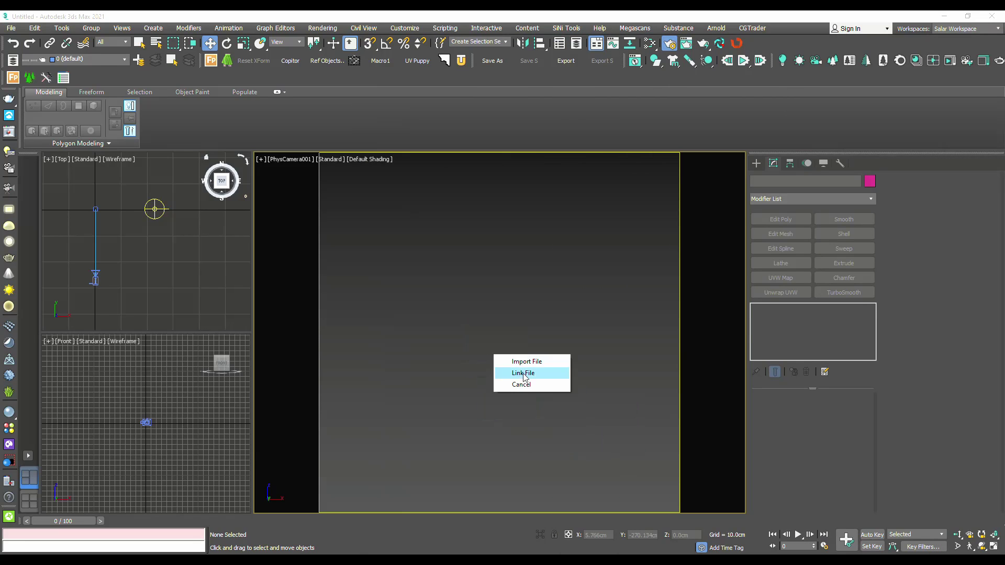
{"action": "left_click", "coordinate": [528, 362]}
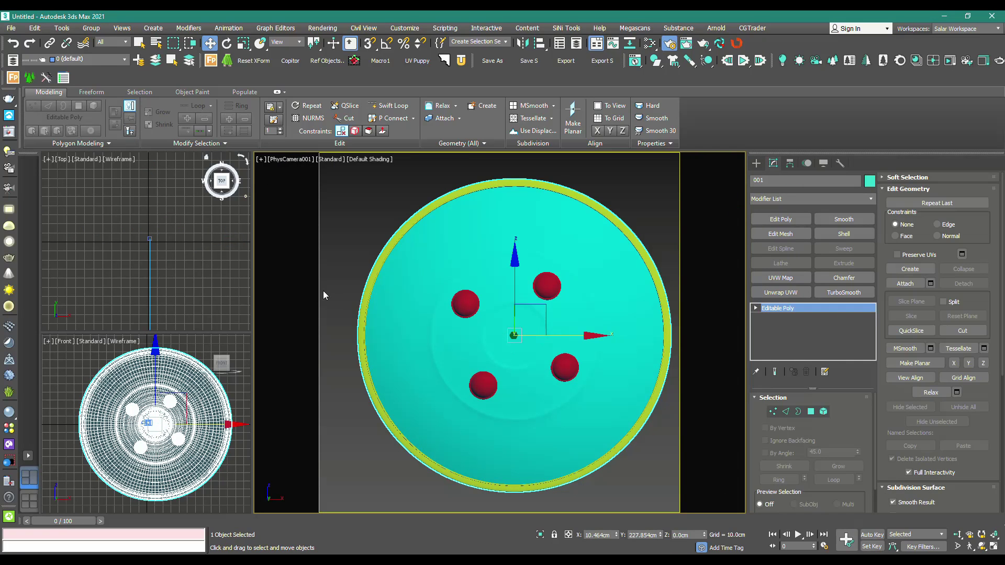
Move the imported shield along Y toward the camera, to about 45.5 cm
{"action": "scroll", "coordinate": [169, 262], "scroll_direction": "down", "scroll_amount": 3}
{"action": "left_click", "coordinate": [168, 262]}
{"action": "middle_click_drag", "start_coordinate": [151, 262], "coordinate": [132, 200], "text": "alt"}
{"action": "scroll", "coordinate": [168, 262], "scroll_direction": "down", "scroll_amount": 4}
{"action": "left_click", "coordinate": [156, 216]}
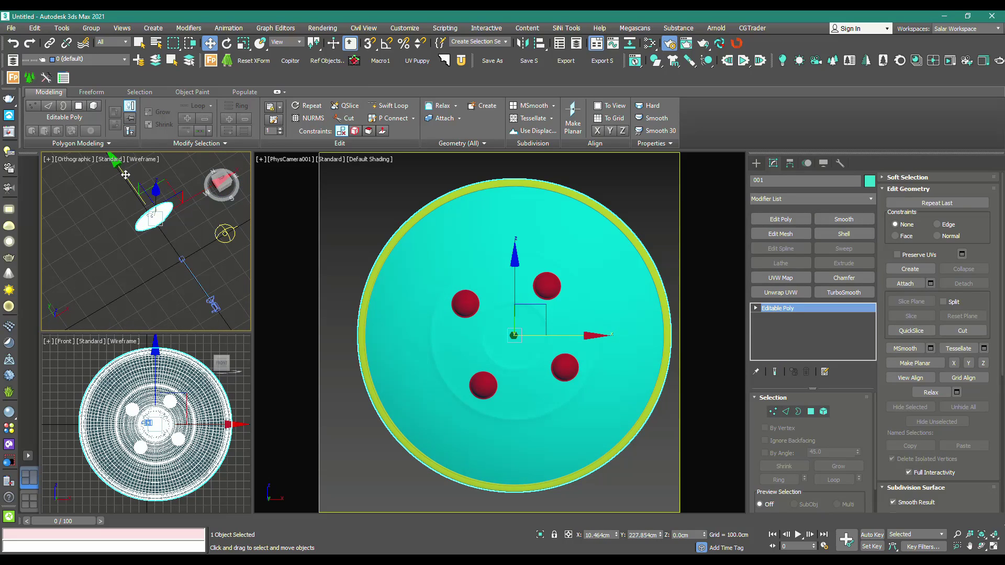
{"action": "left_click_drag", "start_coordinate": [128, 176], "coordinate": [147, 209]}
Rotate the shield about 43 degrees around its Z axis
{"action": "scroll", "coordinate": [176, 254], "scroll_direction": "up", "scroll_amount": 3}
{"action": "right_click", "coordinate": [176, 255]}
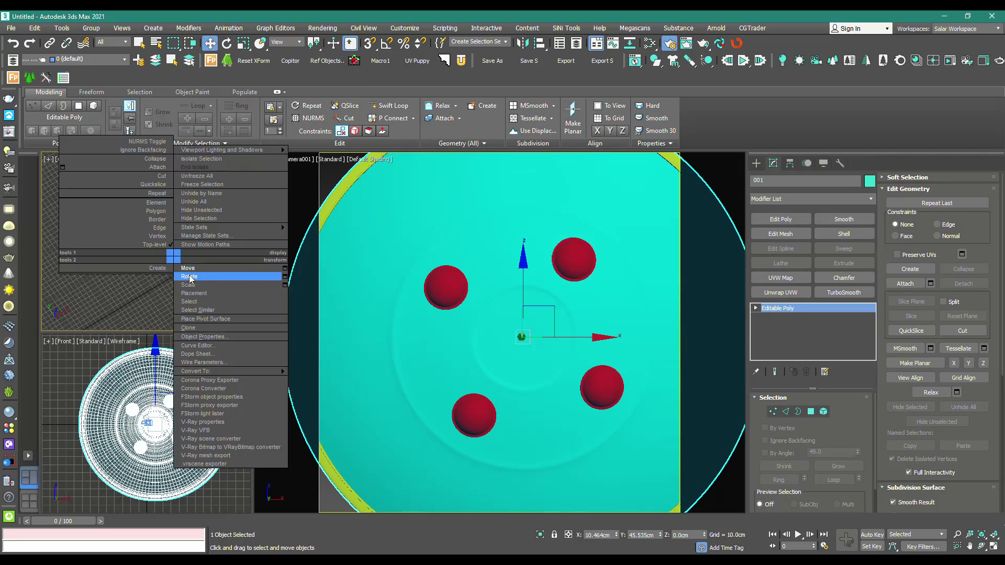
{"action": "left_click", "coordinate": [190, 275]}
{"action": "left_click_drag", "start_coordinate": [154, 305], "coordinate": [196, 307]}
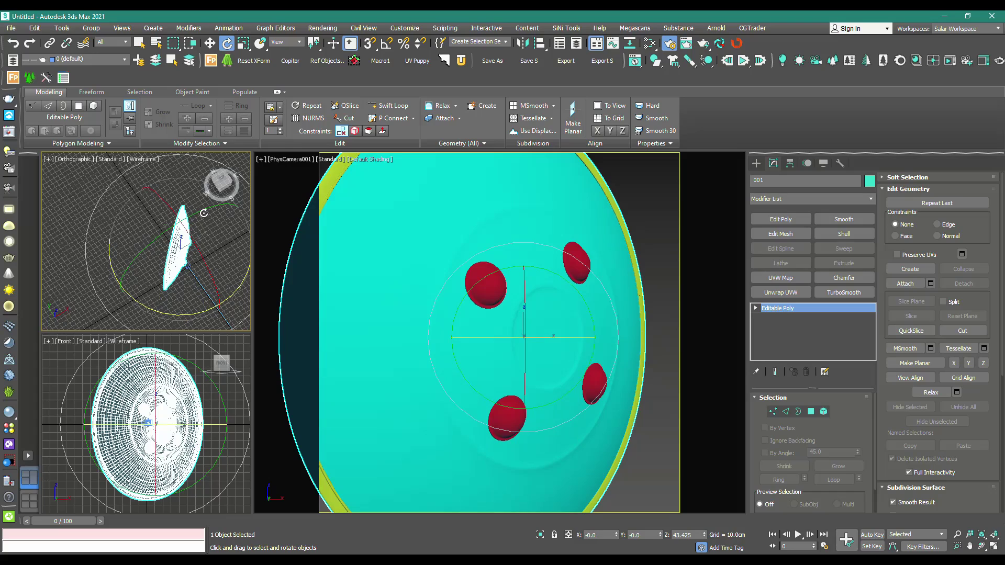
Tilt the shield diagonally by about -22 degrees X, -22 degrees Y and 48 degrees Z
{"action": "left_click_drag", "start_coordinate": [199, 214], "coordinate": [141, 253]}
{"action": "middle_click_drag", "start_coordinate": [141, 252], "coordinate": [110, 194]}
{"action": "scroll", "coordinate": [126, 226], "scroll_direction": "down", "scroll_amount": 3}
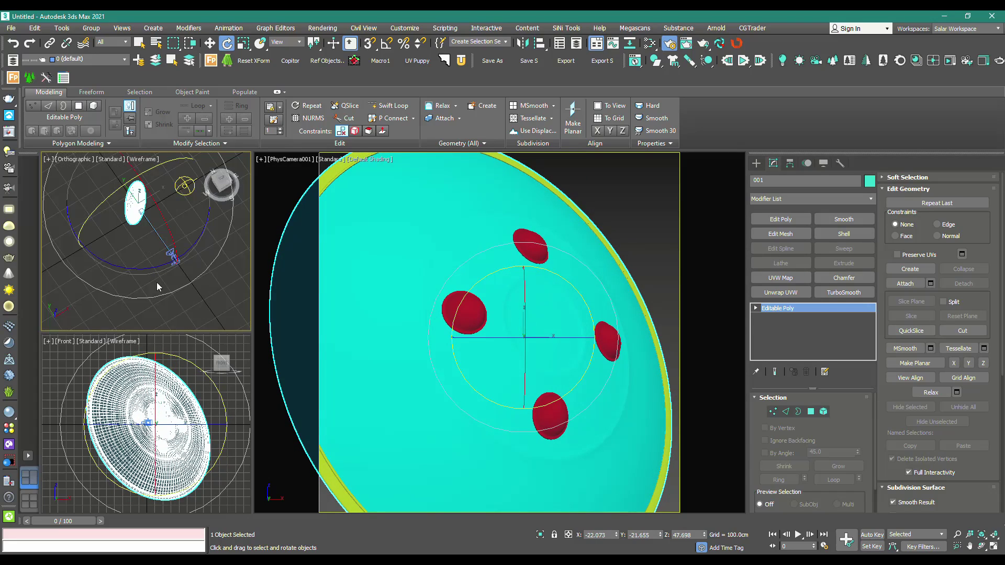
Move the physical camera back about 138 cm along Y and raise the shield about 10 cm to fit the camera frame
{"action": "left_click", "coordinate": [172, 256]}
{"action": "right_click", "coordinate": [167, 266]}
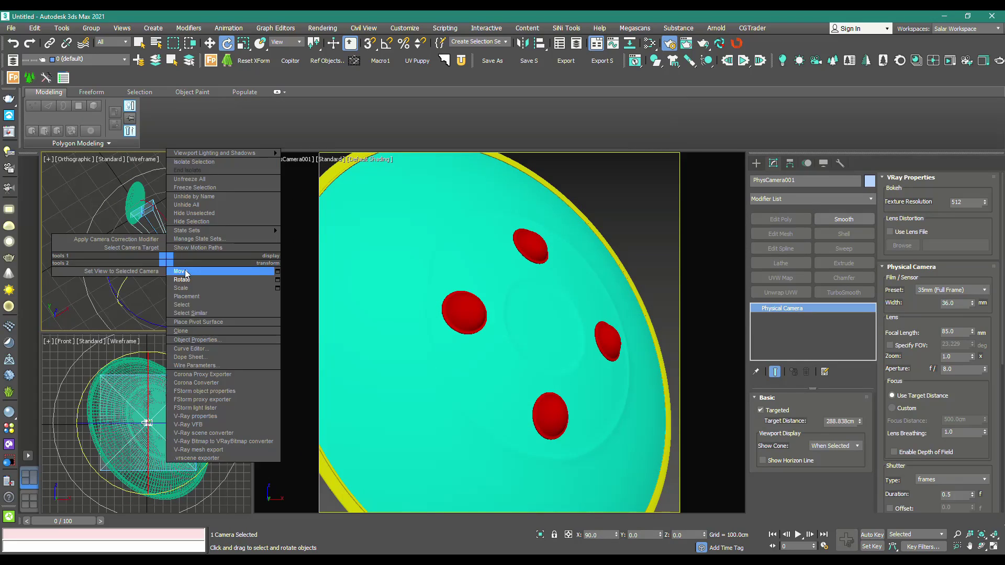
{"action": "left_click", "coordinate": [185, 272]}
{"action": "left_click_drag", "start_coordinate": [149, 219], "coordinate": [168, 241]}
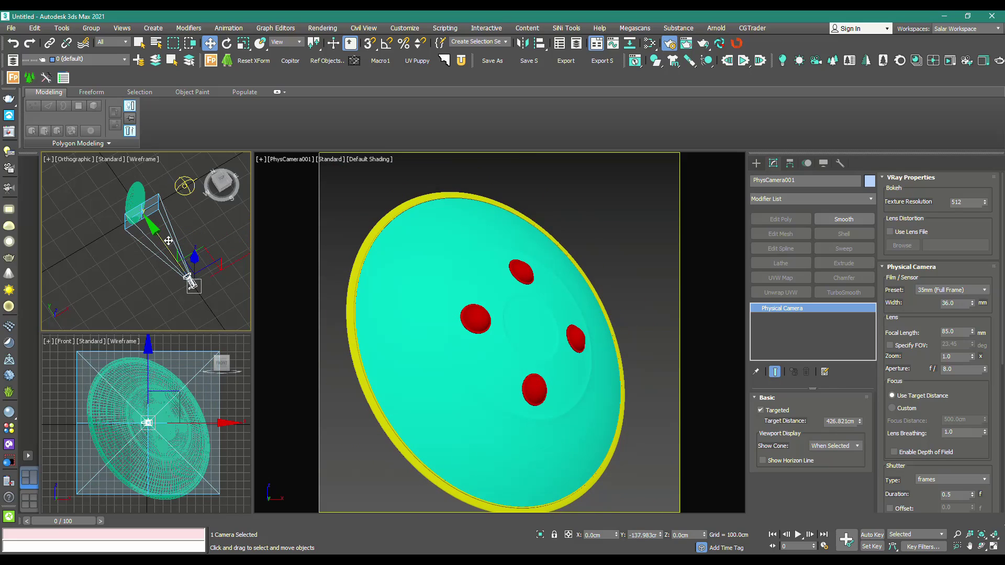
{"action": "left_click", "coordinate": [404, 277]}
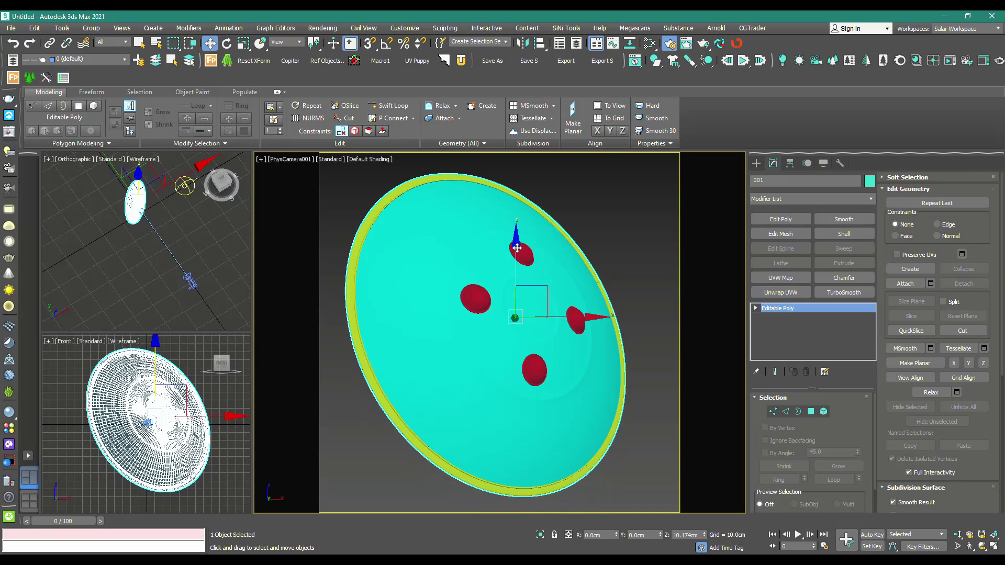
{"action": "left_click", "coordinate": [585, 219]}
Create a new VRayMtl in free space of the material graph and assign it to the shield
{"action": "key", "text": "m"}
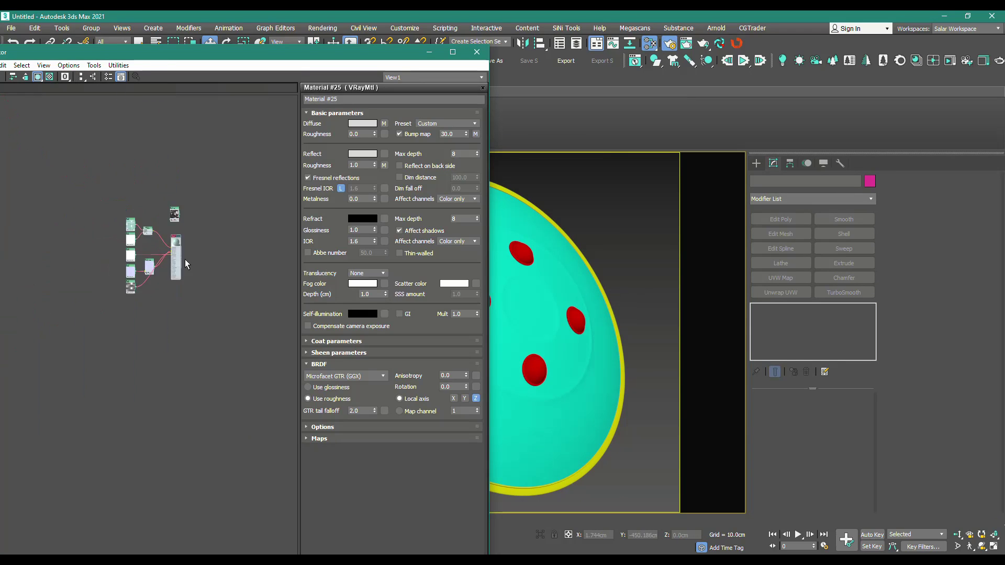
{"action": "scroll", "coordinate": [186, 233], "scroll_direction": "down", "scroll_amount": 3}
{"action": "right_click", "coordinate": [193, 237]}
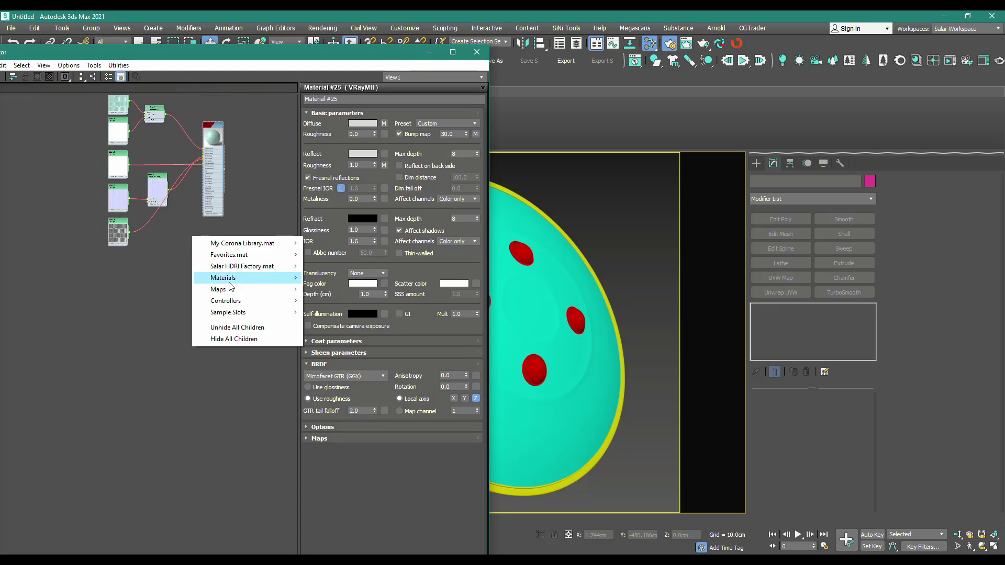
{"action": "mouse_move", "coordinate": [241, 288]}
{"action": "mouse_move", "coordinate": [335, 312]}
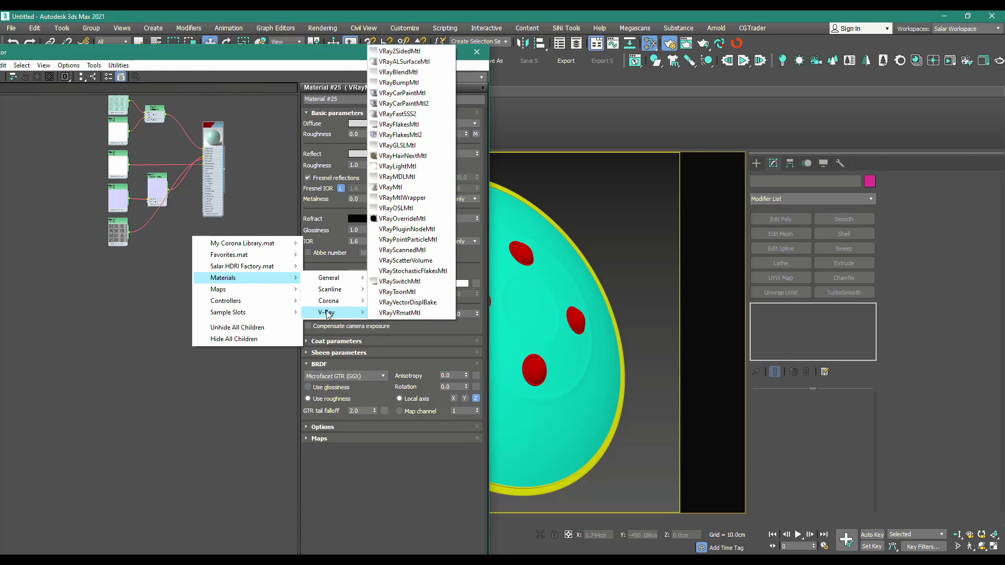
{"action": "left_click", "coordinate": [398, 186]}
{"action": "scroll", "coordinate": [181, 243], "scroll_direction": "up", "scroll_amount": 5}
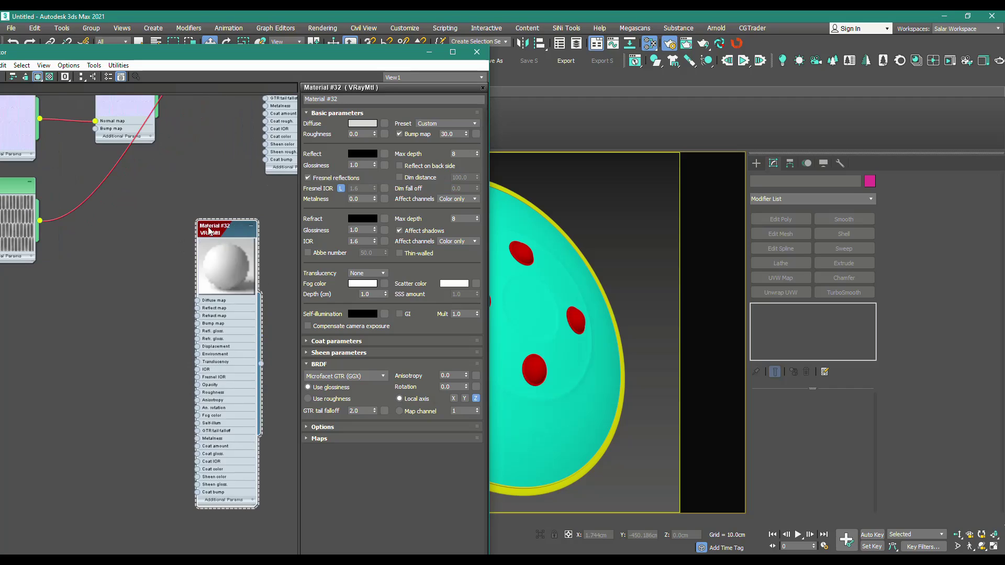
{"action": "middle_click_drag", "start_coordinate": [203, 346], "coordinate": [136, 234]}
{"action": "left_click_drag", "start_coordinate": [180, 218], "coordinate": [224, 243]}
{"action": "left_click_drag", "start_coordinate": [253, 369], "coordinate": [578, 341]}
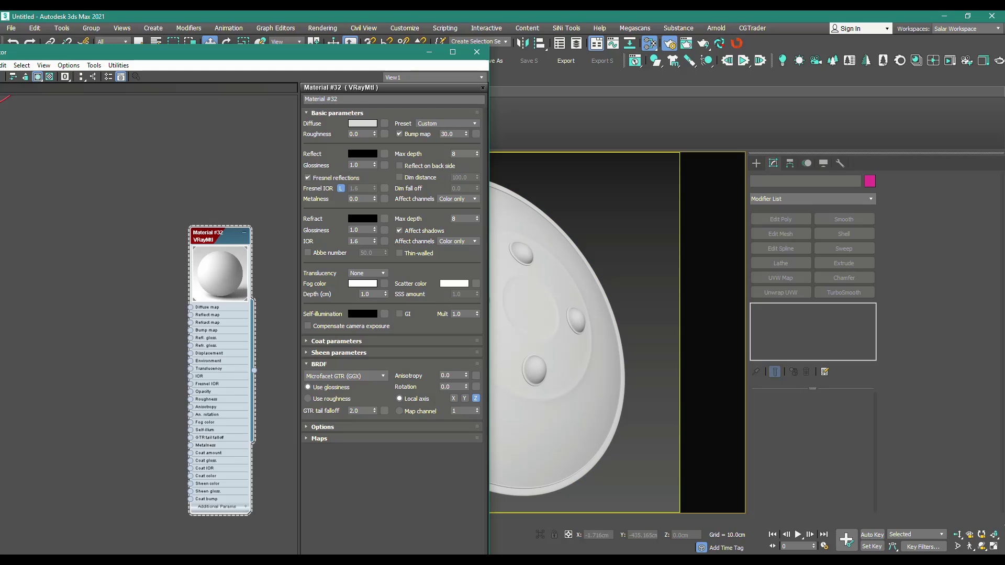
Bring Attached Parts_Base_color.png from the maps folder into the material graph as a bitmap and set its blur to 0.01
{"action": "left_click_drag", "start_coordinate": [1004, 249], "coordinate": [1004, 103]}
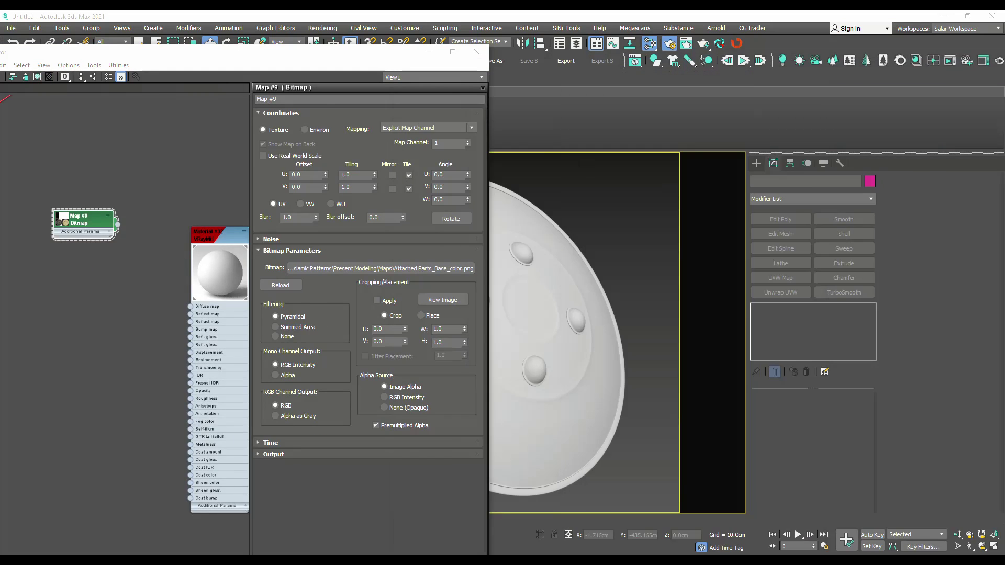
{"action": "double_click", "coordinate": [66, 221]}
{"action": "left_click_drag", "start_coordinate": [92, 219], "coordinate": [84, 210]}
{"action": "scroll", "coordinate": [109, 288], "scroll_direction": "up", "scroll_amount": 2}
{"action": "middle_click_drag", "start_coordinate": [109, 288], "coordinate": [201, 265]}
{"action": "left_click_drag", "start_coordinate": [148, 161], "coordinate": [66, 162]}
{"action": "right_click", "coordinate": [316, 219]}
{"action": "scroll", "coordinate": [141, 246], "scroll_direction": "down", "scroll_amount": 2}
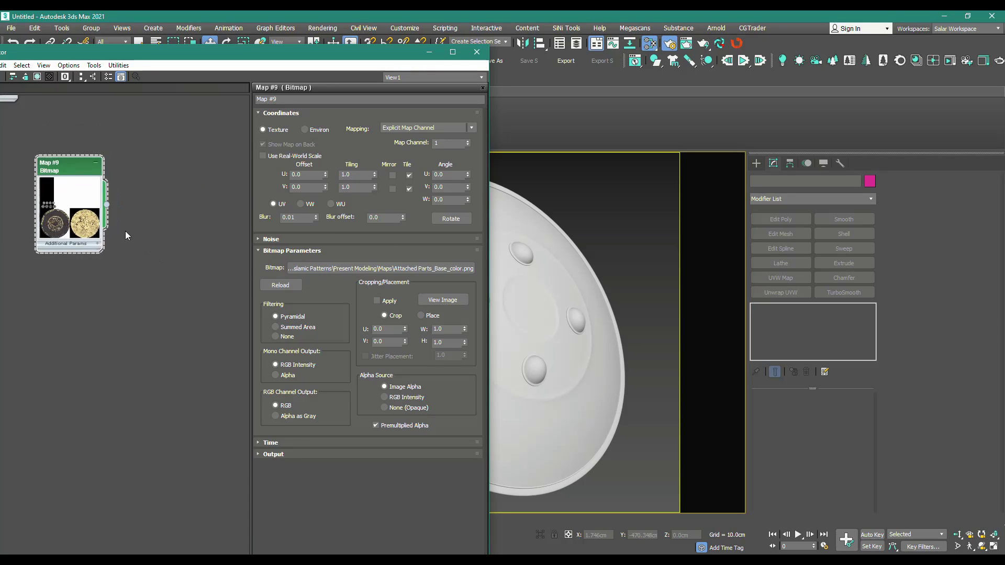
Duplicate the base color bitmap node and load Attached Parts_Mixed_AO.png into the copy
{"action": "left_click_drag", "start_coordinate": [73, 231], "coordinate": [73, 334], "text": "shift"}
{"action": "double_click", "coordinate": [75, 333]}
{"action": "left_click", "coordinate": [380, 271]}
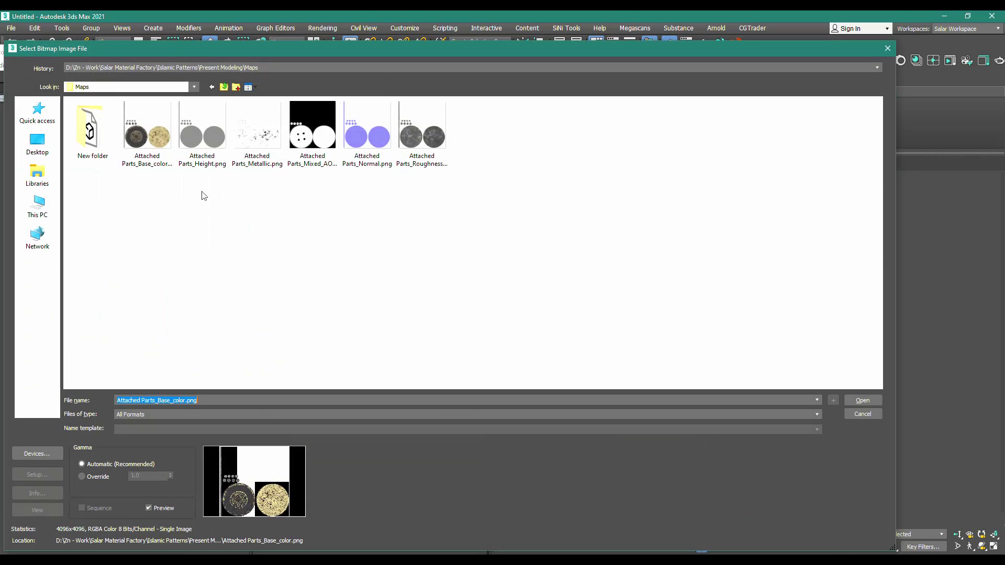
{"action": "left_click", "coordinate": [260, 132]}
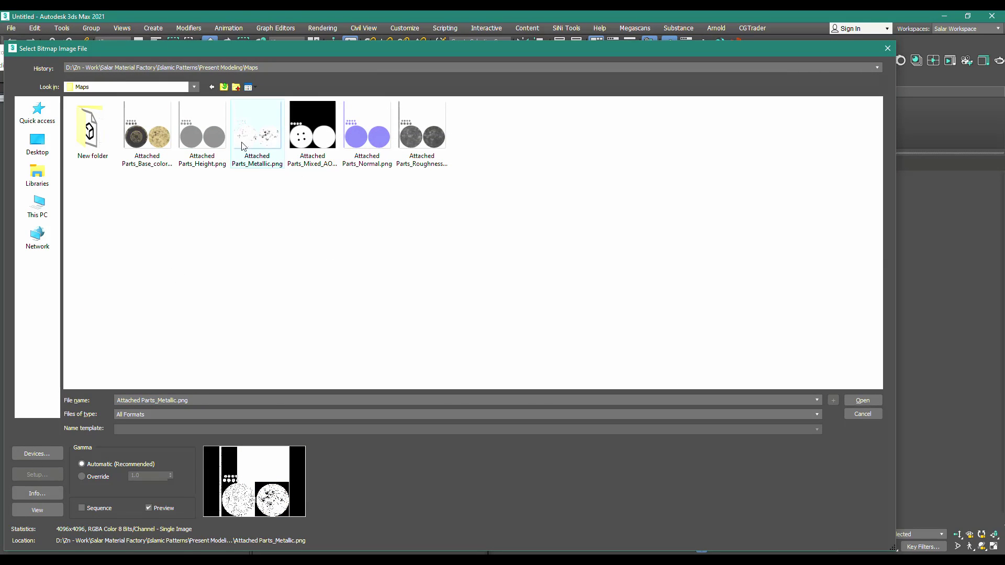
{"action": "double_click", "coordinate": [312, 128]}
Create a Composite map with the base color bitmap as Layer 1 and the AO bitmap as Layer 2
{"action": "left_click_drag", "start_coordinate": [106, 203], "coordinate": [184, 209]}
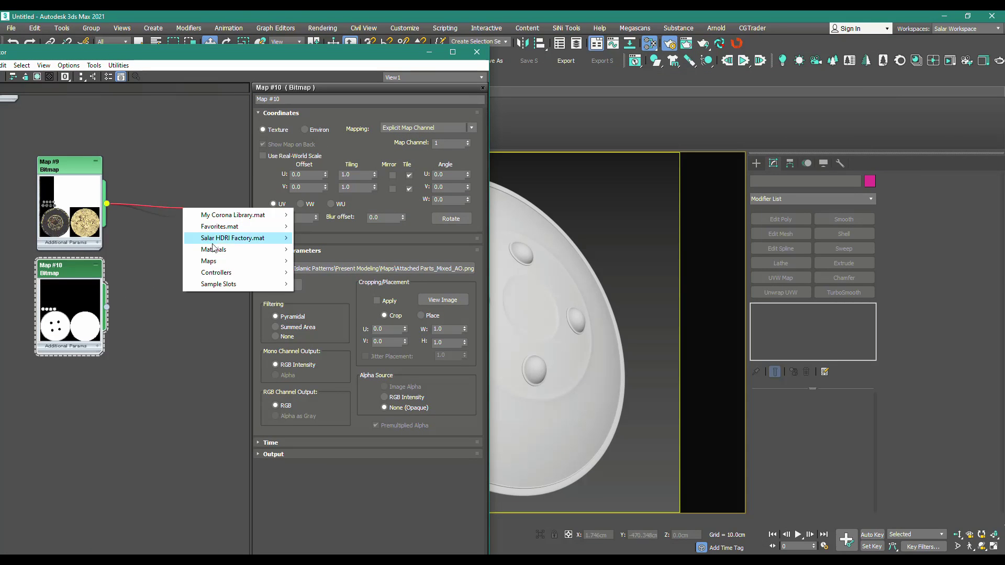
{"action": "mouse_move", "coordinate": [208, 260]}
{"action": "mouse_move", "coordinate": [319, 272]}
{"action": "left_click", "coordinate": [397, 203]}
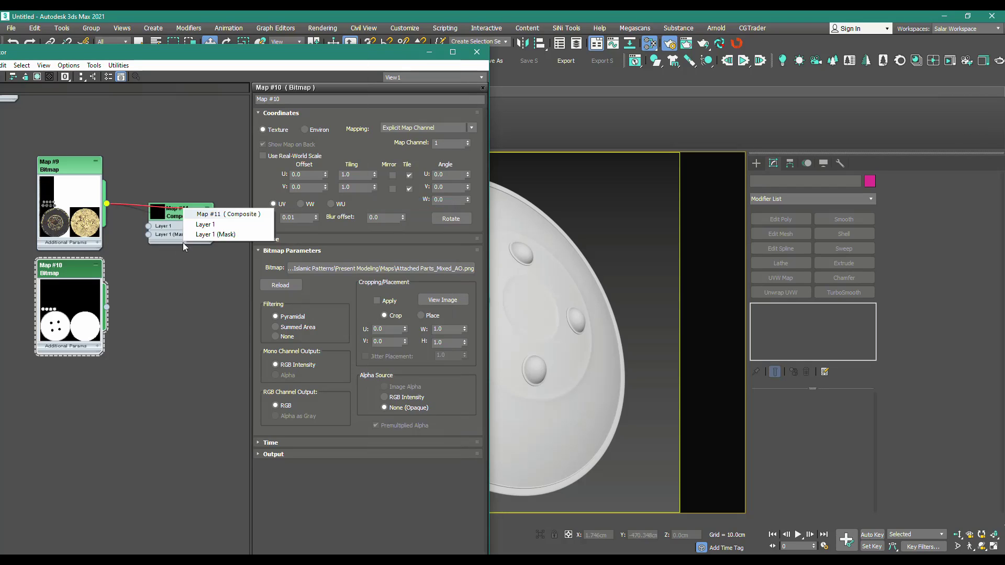
{"action": "left_click", "coordinate": [214, 220]}
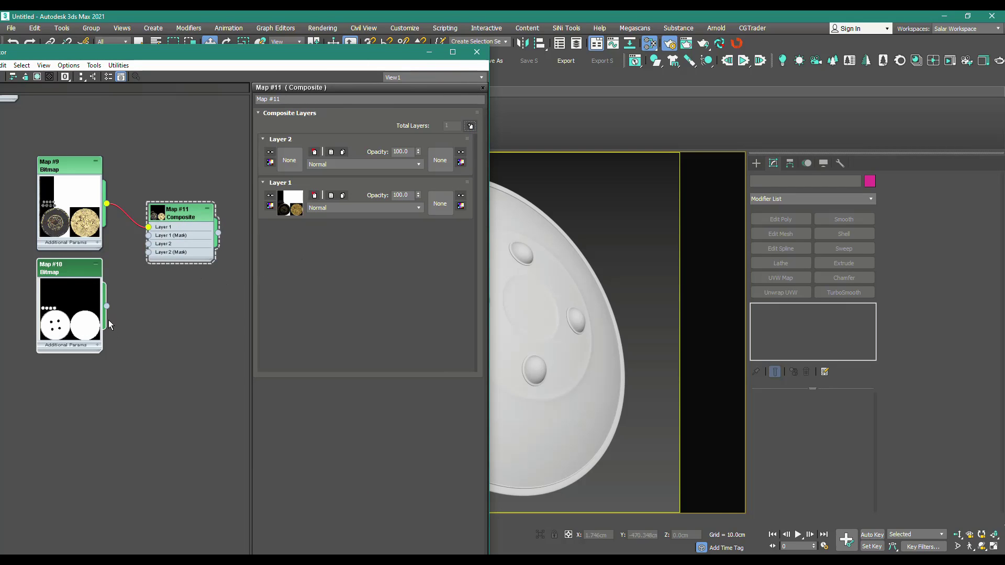
{"action": "left_click_drag", "start_coordinate": [151, 245], "coordinate": [150, 244]}
Connect the Composite map to the shield material's diffuse map and set Layer 2's blend mode to Multiply
{"action": "middle_click_drag", "start_coordinate": [236, 242], "coordinate": [133, 235]}
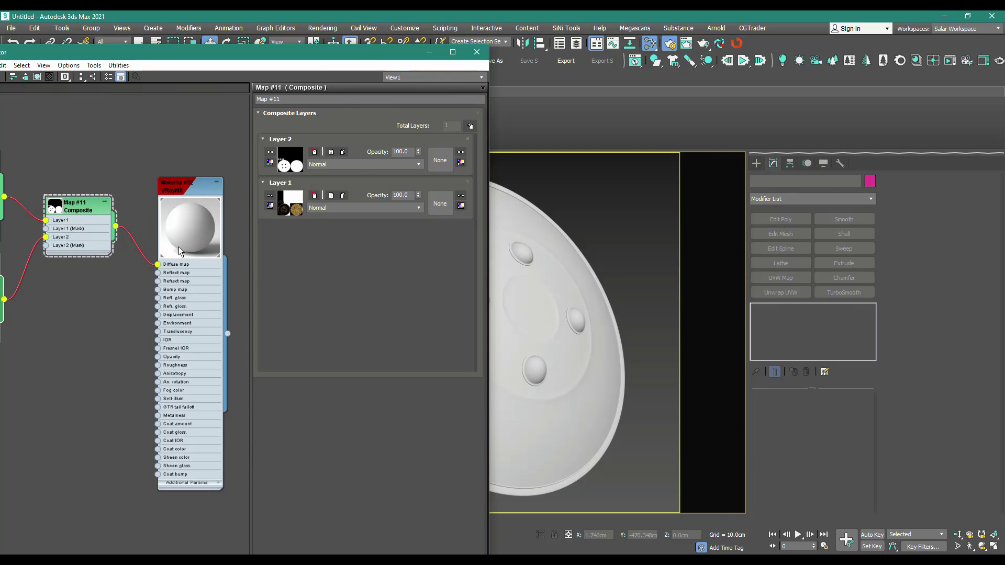
{"action": "left_click", "coordinate": [356, 164]}
{"action": "left_click", "coordinate": [335, 203]}
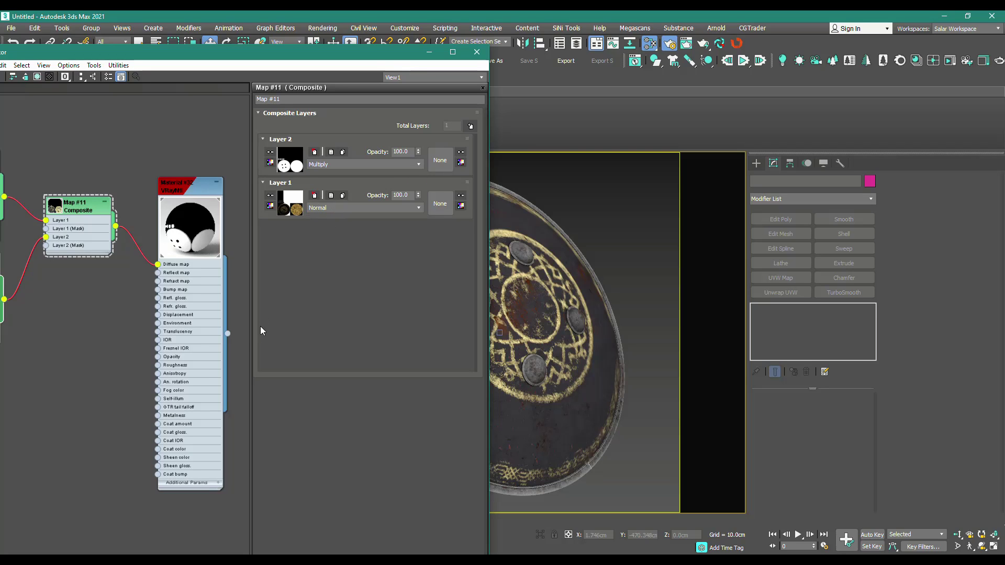
Duplicate the AO bitmap node below the others and load Attached Parts_Metallic.png into the copy
{"action": "scroll", "coordinate": [80, 330], "scroll_direction": "down", "scroll_amount": 2}
{"action": "middle_click_drag", "start_coordinate": [80, 332], "coordinate": [177, 253]}
{"action": "left_click_drag", "start_coordinate": [95, 336], "coordinate": [105, 159]}
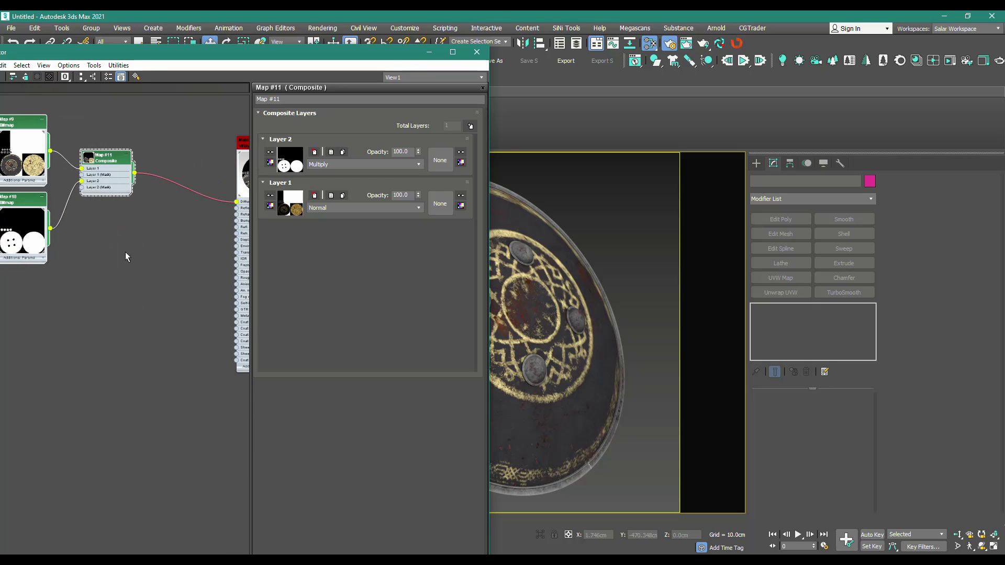
{"action": "middle_click_drag", "start_coordinate": [124, 252], "coordinate": [175, 244]}
{"action": "mouse_move", "coordinate": [79, 227]}
{"action": "left_mouse_down", "text": "shift"}
{"action": "mouse_move", "coordinate": [87, 280]}
{"action": "mouse_move", "coordinate": [77, 303]}
{"action": "left_mouse_up", "text": "shift"}
{"action": "double_click", "coordinate": [78, 303]}
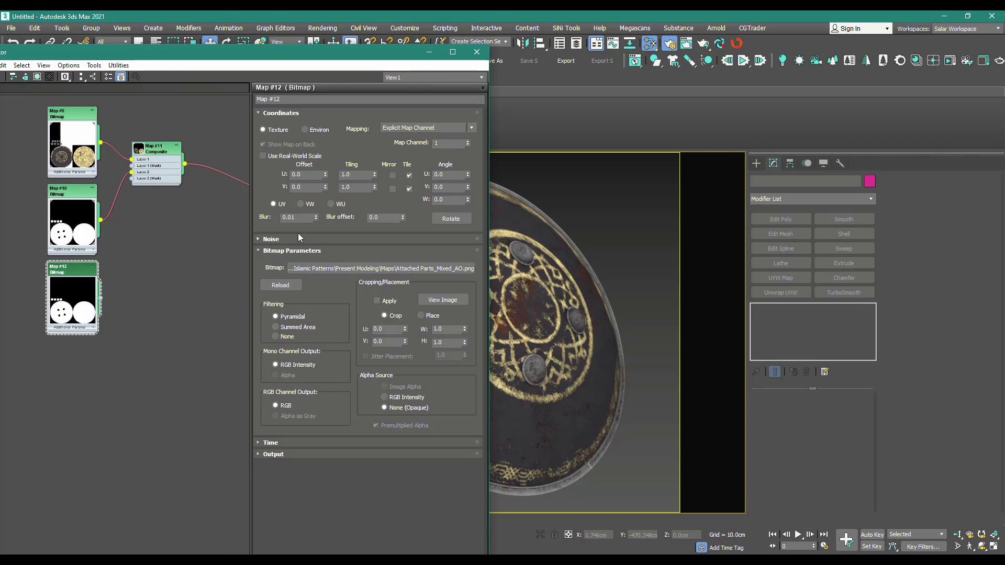
{"action": "left_click", "coordinate": [361, 268]}
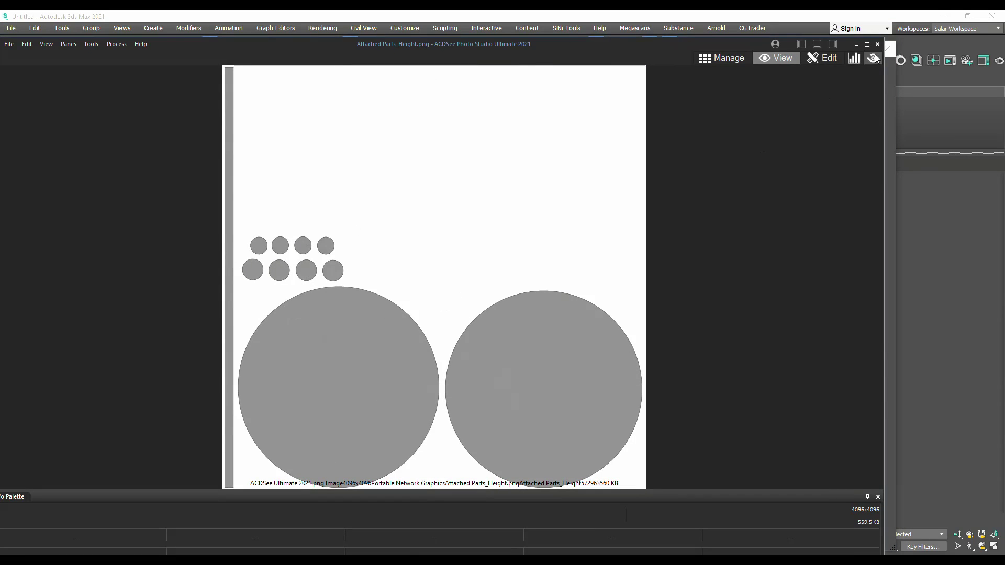
{"action": "left_click", "coordinate": [877, 44]}
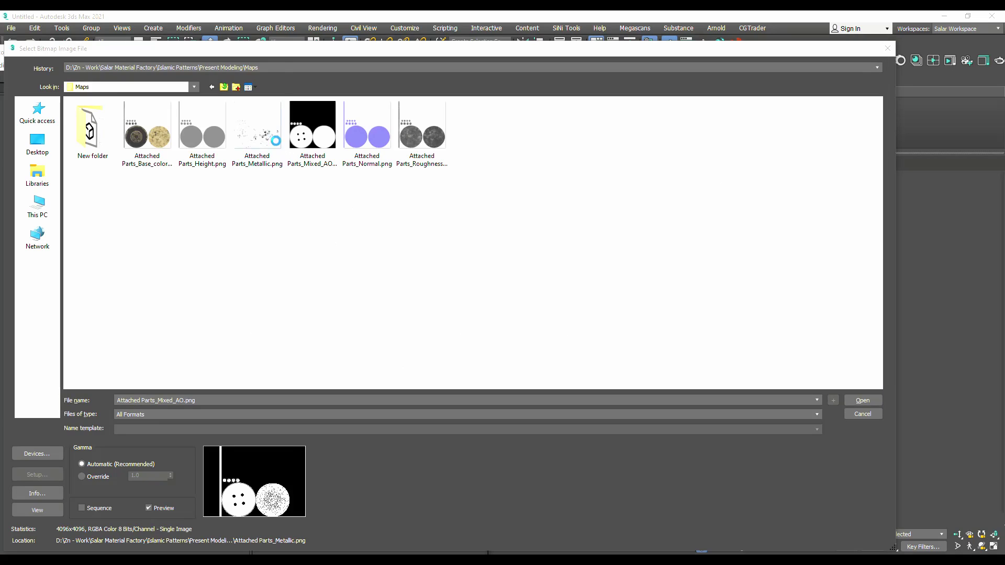
{"action": "left_click", "coordinate": [277, 163]}
{"action": "double_click", "coordinate": [280, 149]}
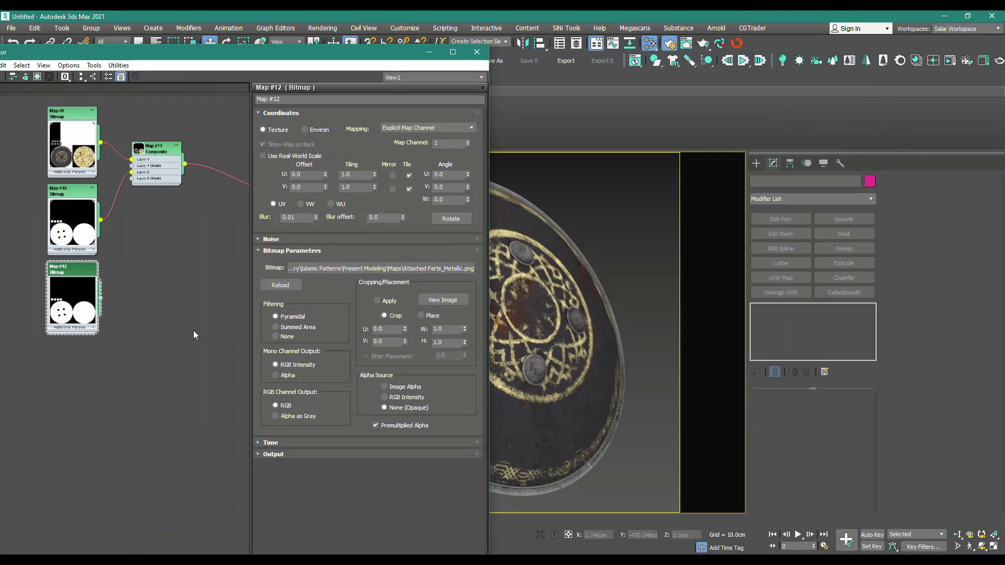
Reload the metallic bitmap with its gamma overridden to 1.0
{"action": "left_click", "coordinate": [328, 269]}
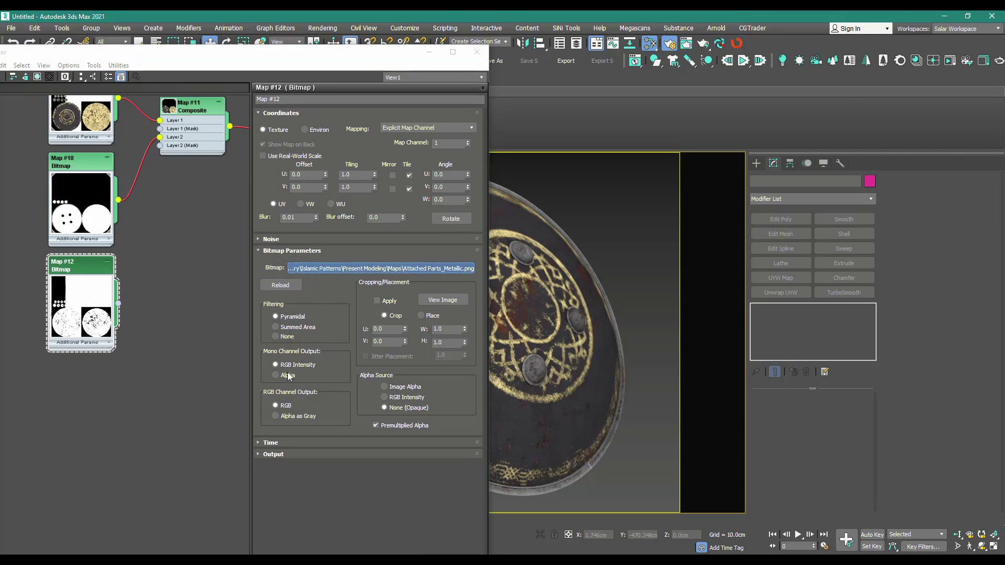
{"action": "left_click", "coordinate": [99, 478]}
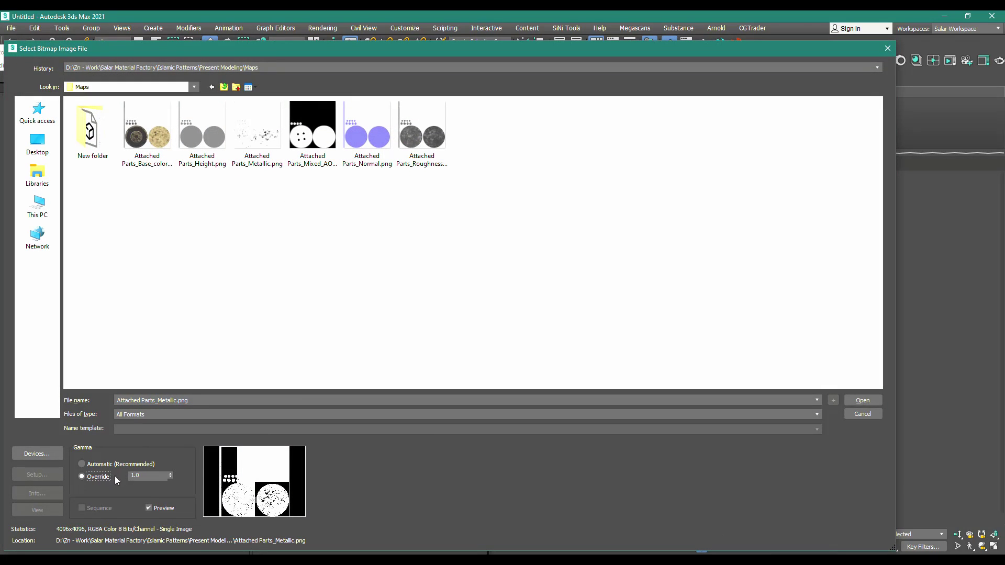
{"action": "left_click", "coordinate": [861, 400]}
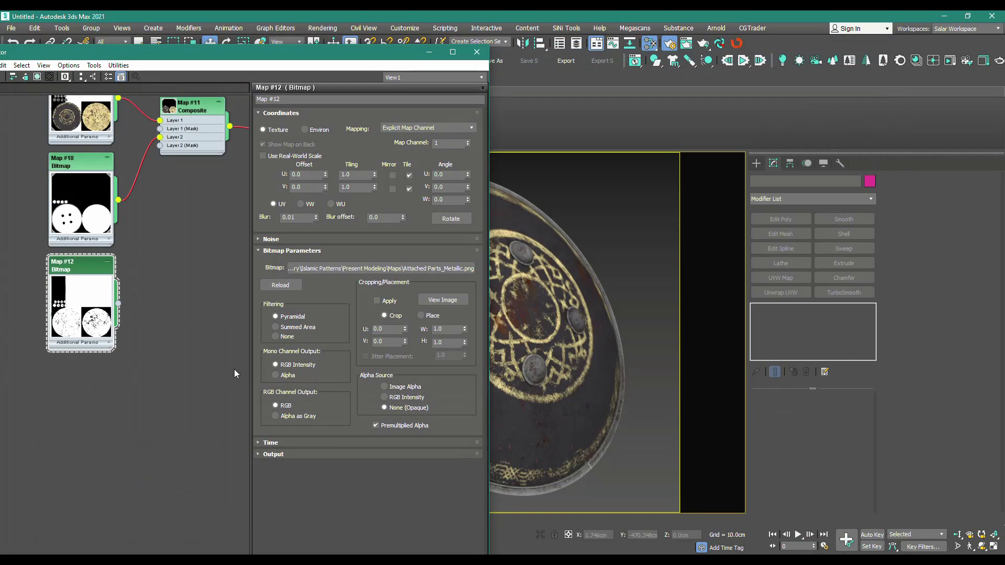
Connect the metallic bitmap to the shield material's Metalness input and set the Metalness value to 1.0
{"action": "middle_click_drag", "start_coordinate": [157, 298], "coordinate": [95, 303]}
{"action": "scroll", "coordinate": [84, 299], "scroll_direction": "down", "scroll_amount": 2}
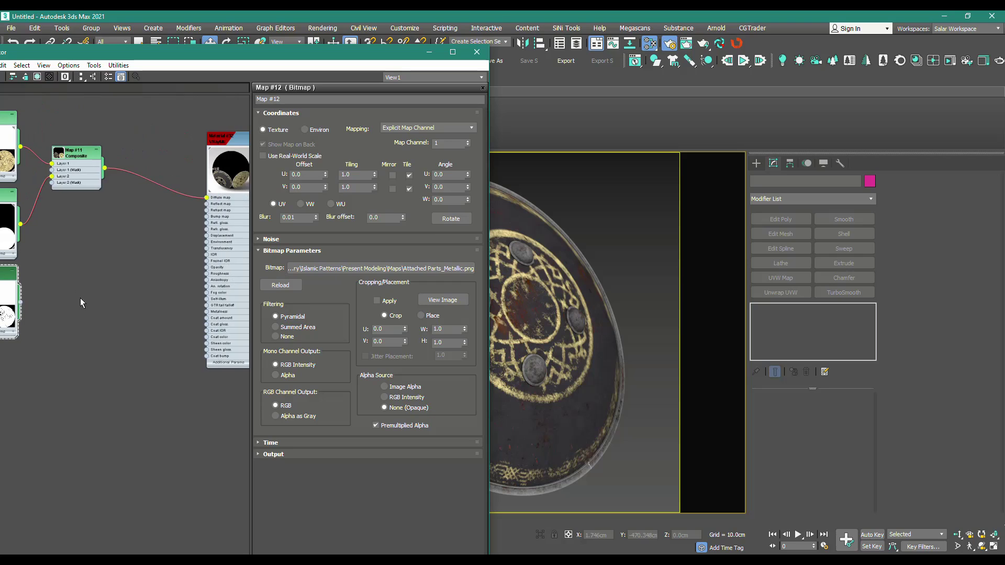
{"action": "left_click_drag", "start_coordinate": [21, 302], "coordinate": [169, 268]}
{"action": "left_click_drag", "start_coordinate": [232, 209], "coordinate": [232, 210]}
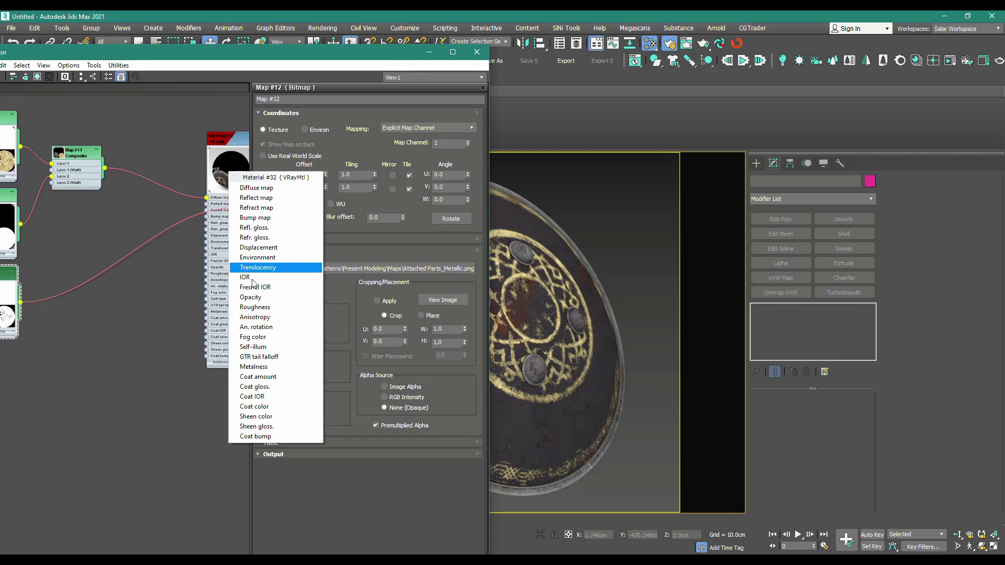
{"action": "left_click", "coordinate": [256, 367]}
{"action": "double_click", "coordinate": [236, 140]}
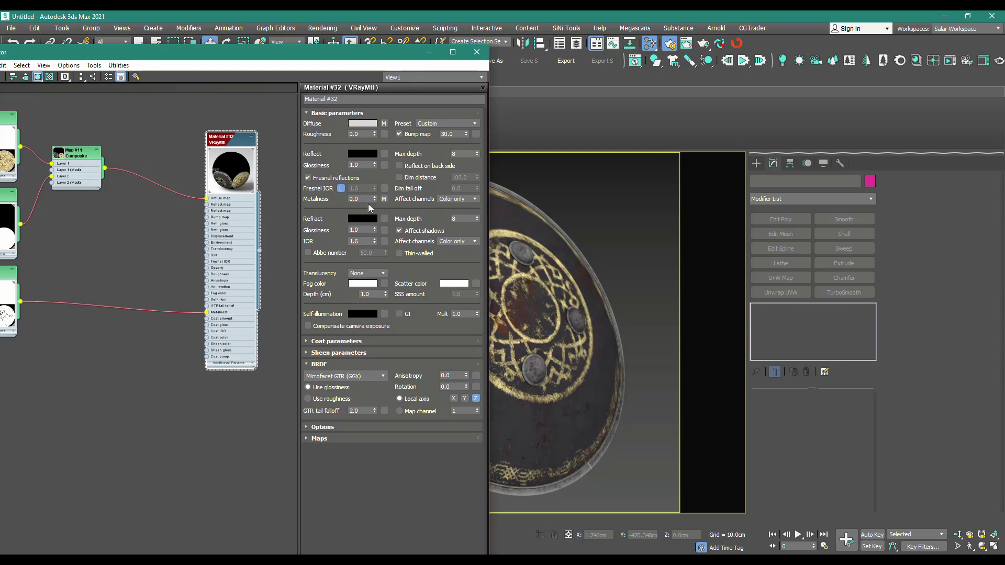
{"action": "left_click", "coordinate": [24, 314]}
Duplicate the metallic bitmap node and load Attached Parts_Normal.png into the copy with gamma override 1.0
{"action": "middle_click_drag", "start_coordinate": [24, 314], "coordinate": [112, 271]}
{"action": "scroll", "coordinate": [111, 271], "scroll_direction": "down", "scroll_amount": 1}
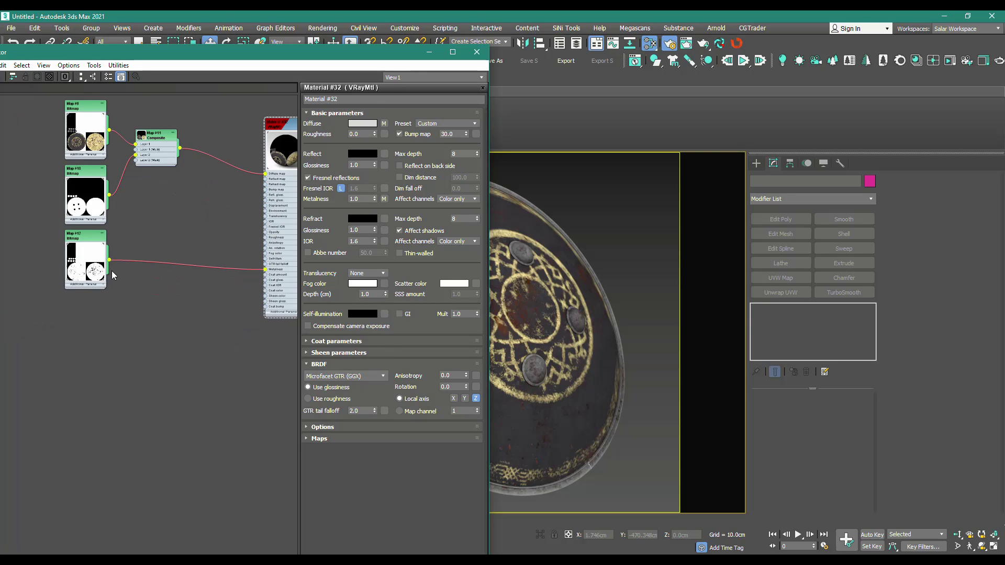
{"action": "double_click", "coordinate": [95, 325]}
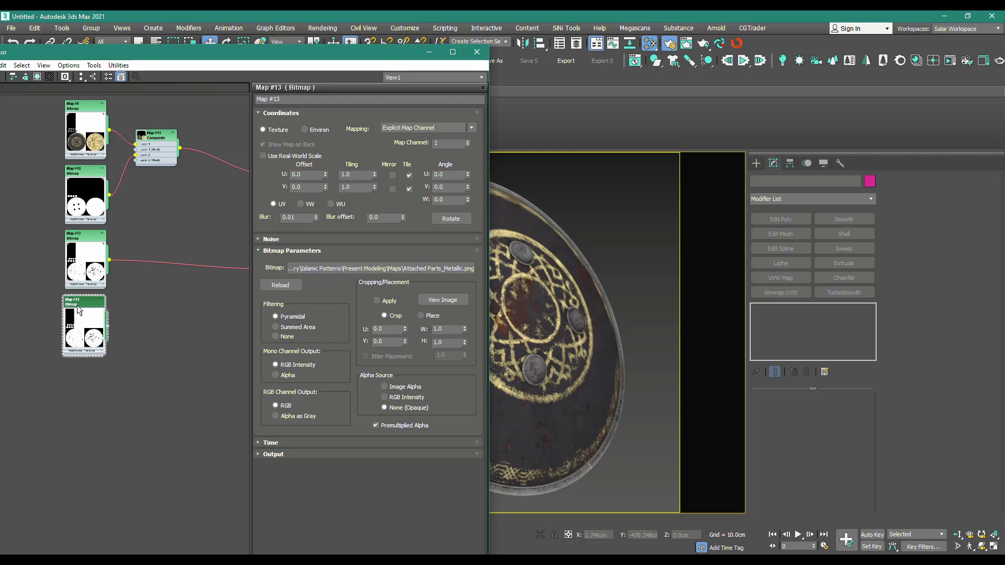
{"action": "left_click", "coordinate": [359, 273]}
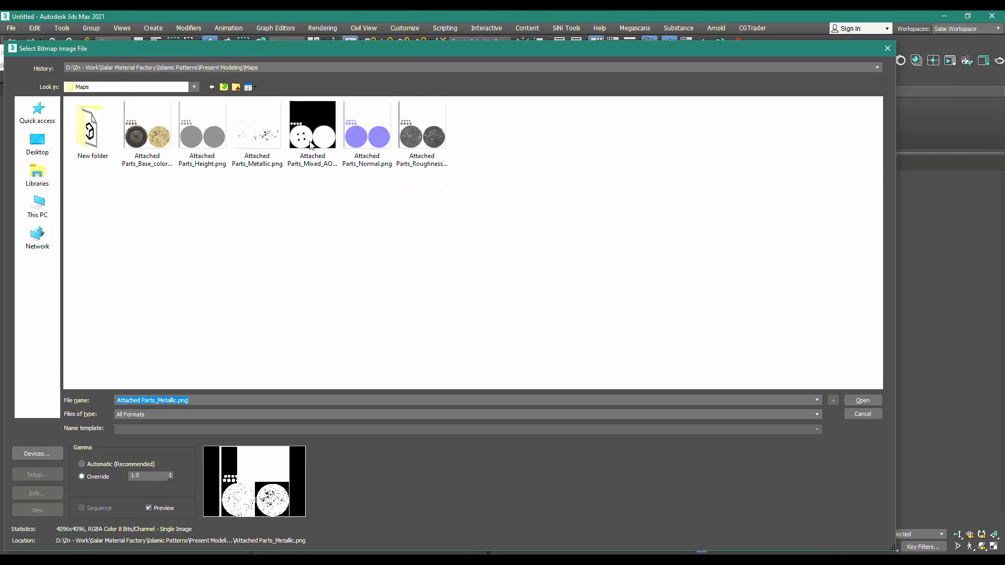
{"action": "left_click", "coordinate": [367, 137]}
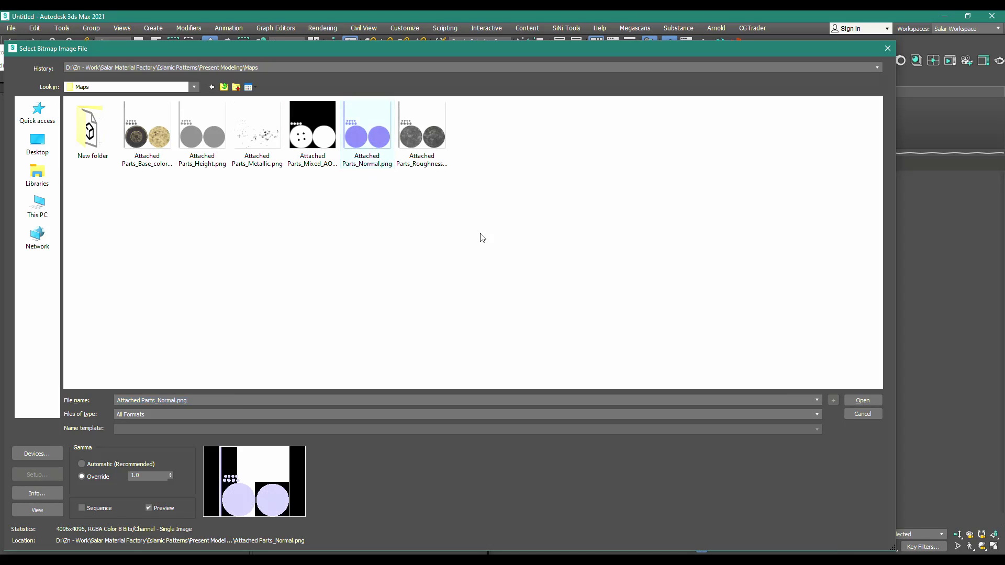
{"action": "left_click", "coordinate": [855, 402]}
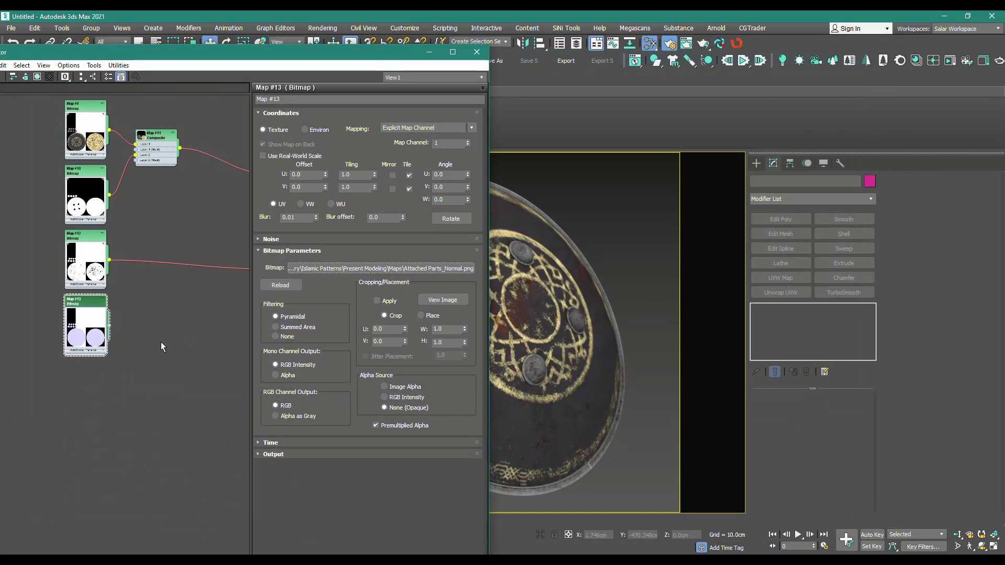
Feed the normal bitmap into a new VRayNormalMap's Normal map input and connect that node to the shield material's Bump map
{"action": "left_click_drag", "start_coordinate": [110, 325], "coordinate": [163, 309]}
{"action": "mouse_move", "coordinate": [234, 365]}
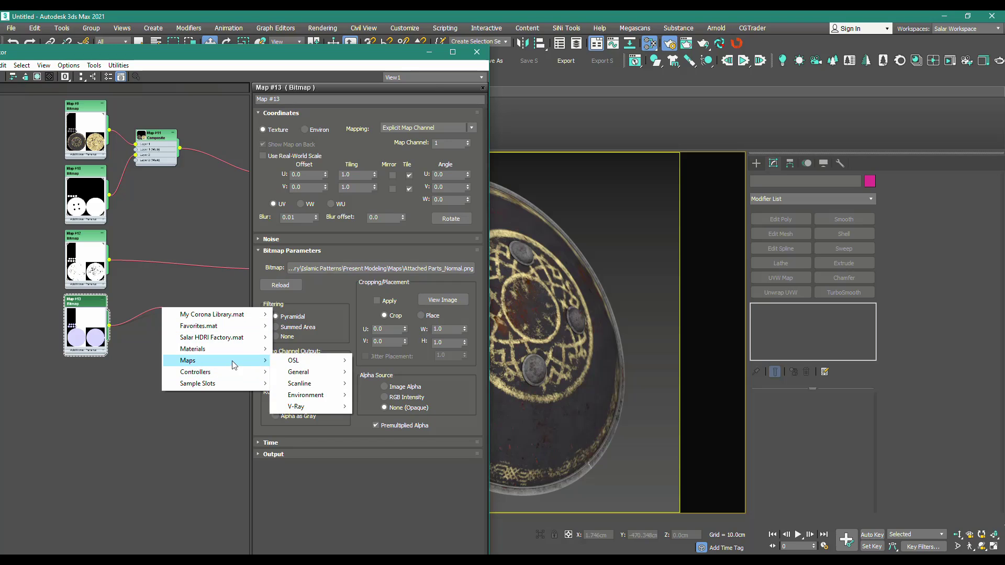
{"action": "left_click", "coordinate": [392, 261]}
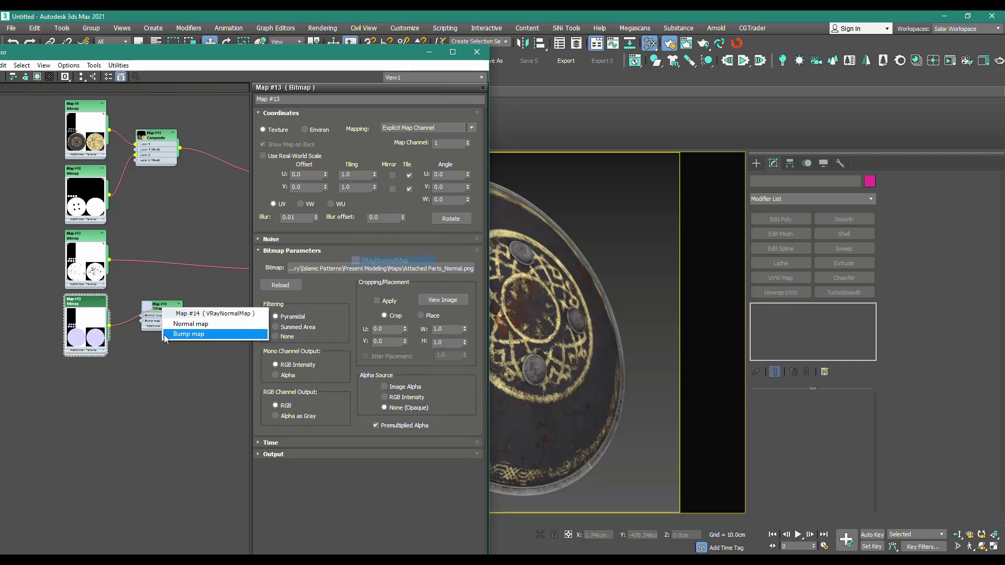
{"action": "left_click", "coordinate": [201, 326]}
{"action": "left_click_drag", "start_coordinate": [112, 334], "coordinate": [202, 246]}
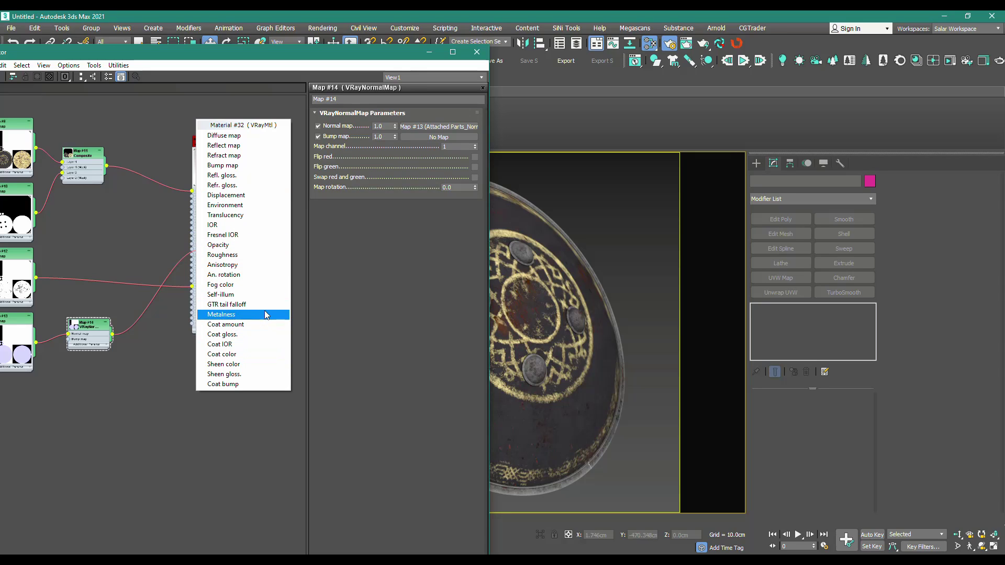
{"action": "left_click", "coordinate": [224, 166]}
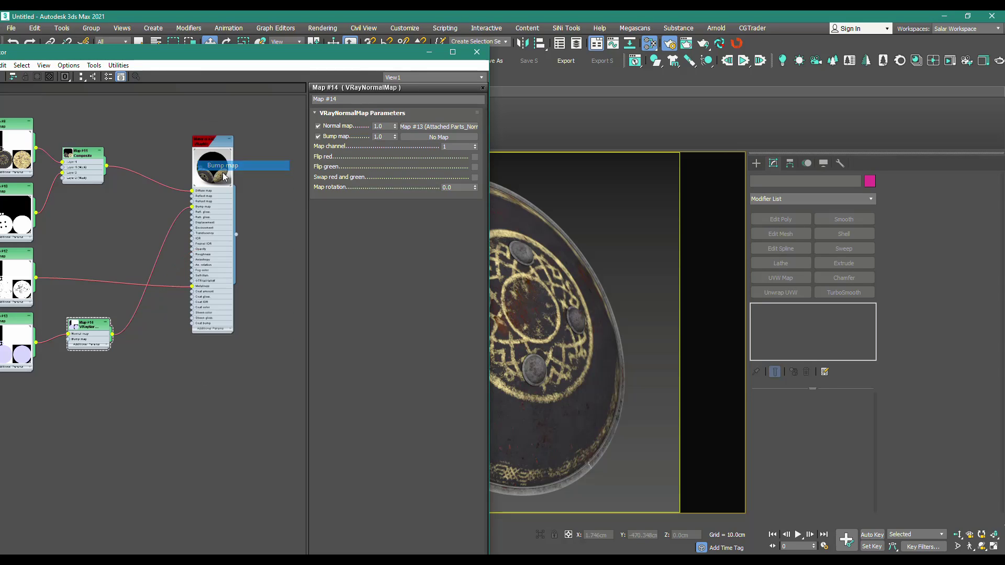
{"action": "mouse_move", "coordinate": [90, 328]}
{"action": "left_mouse_down"}
{"action": "mouse_move", "coordinate": [112, 286]}
{"action": "mouse_move", "coordinate": [101, 339]}
{"action": "left_mouse_up"}
Duplicate the normal bitmap node below the others and load Attached Parts_Roughness.png into the copy
{"action": "middle_click_drag", "start_coordinate": [101, 351], "coordinate": [177, 310]}
{"action": "left_click_drag", "start_coordinate": [86, 317], "coordinate": [87, 375], "text": "shift"}
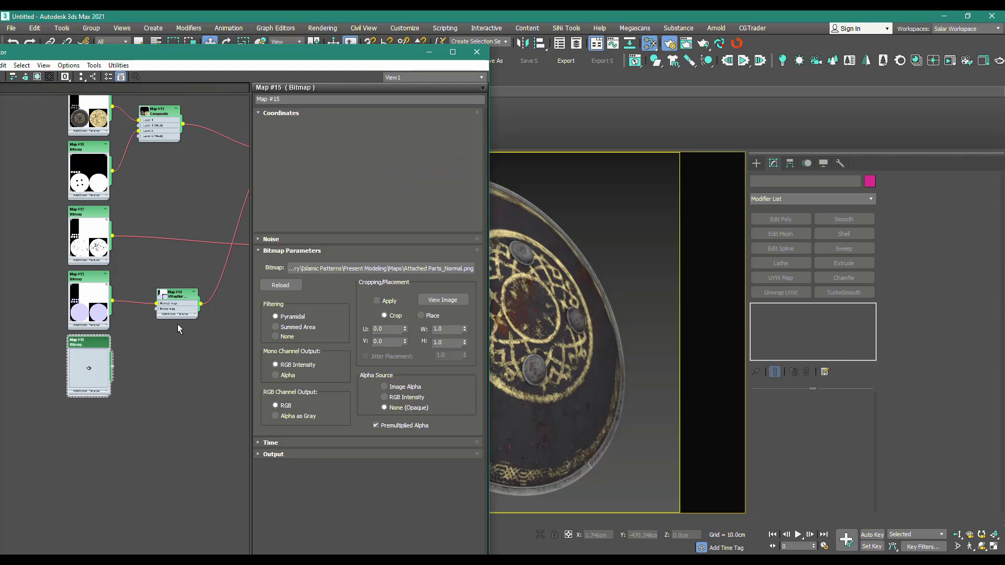
{"action": "left_click", "coordinate": [380, 268]}
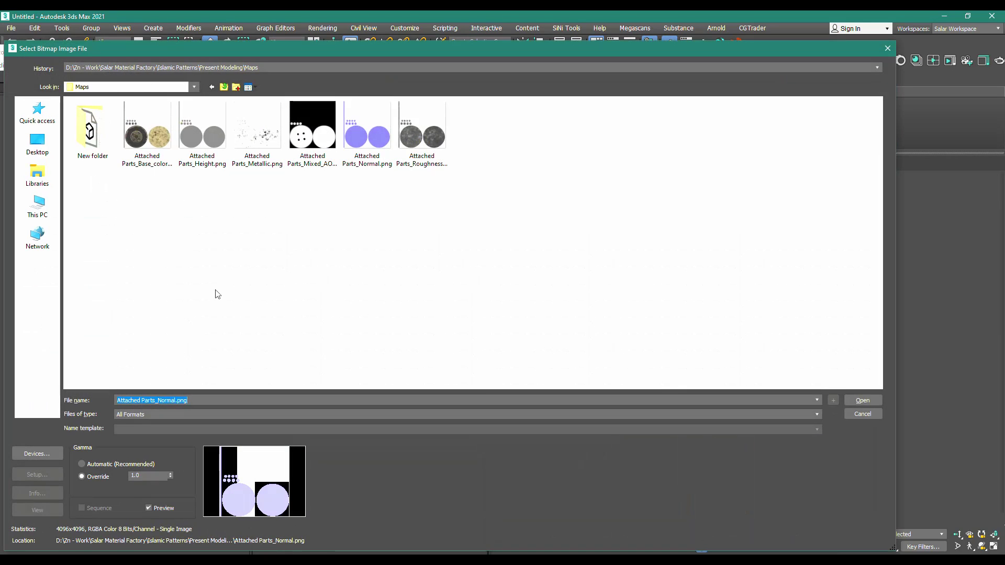
{"action": "double_click", "coordinate": [413, 137]}
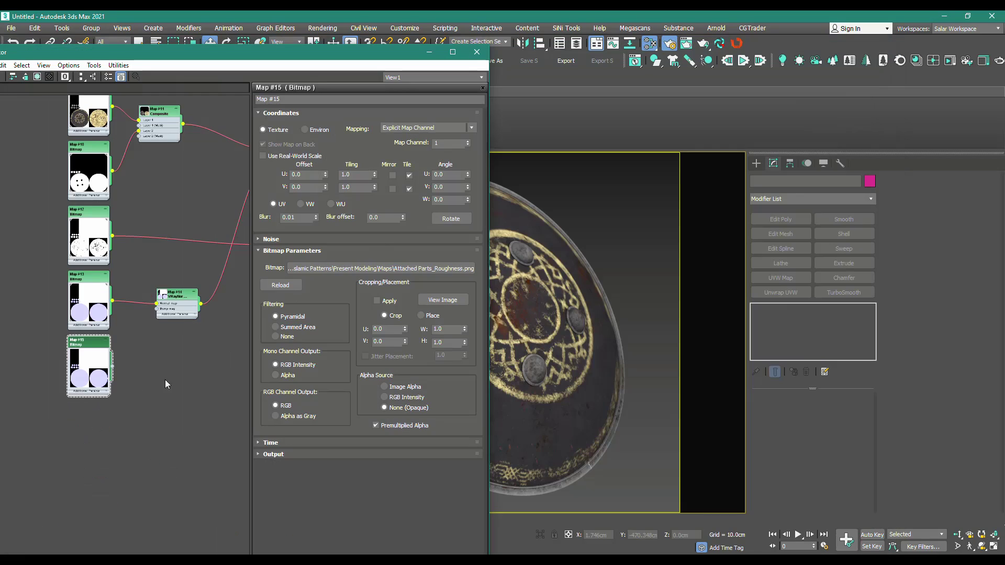
Connect the roughness bitmap to the shield material's reflection roughness input
{"action": "middle_click_drag", "start_coordinate": [151, 335], "coordinate": [62, 342]}
{"action": "double_click", "coordinate": [200, 107]}
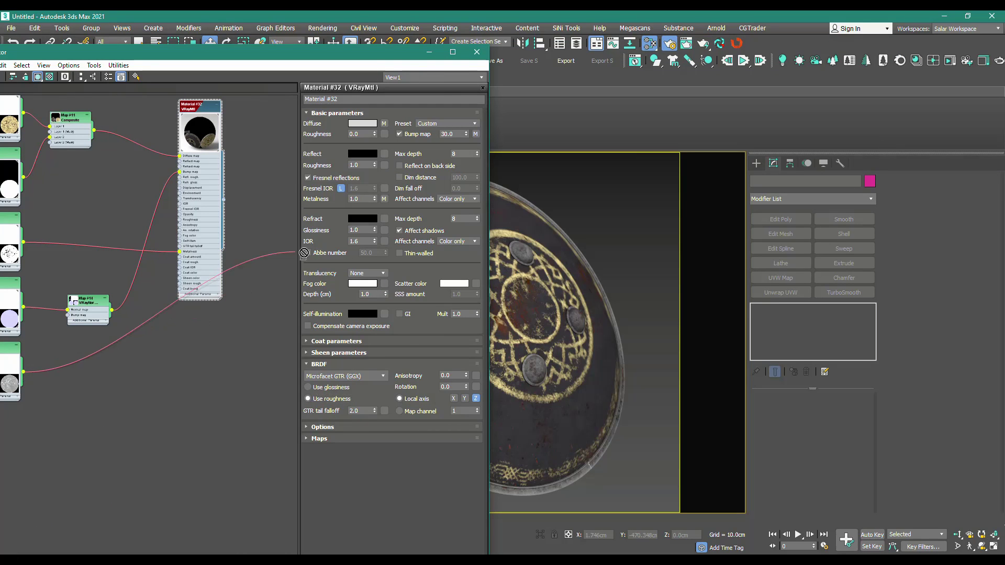
{"action": "left_click_drag", "start_coordinate": [304, 252], "coordinate": [180, 177]}
{"action": "left_click", "coordinate": [188, 357]}
Set the shield material's reflection color to a neutral gray with Value 128
{"action": "left_click", "coordinate": [358, 155]}
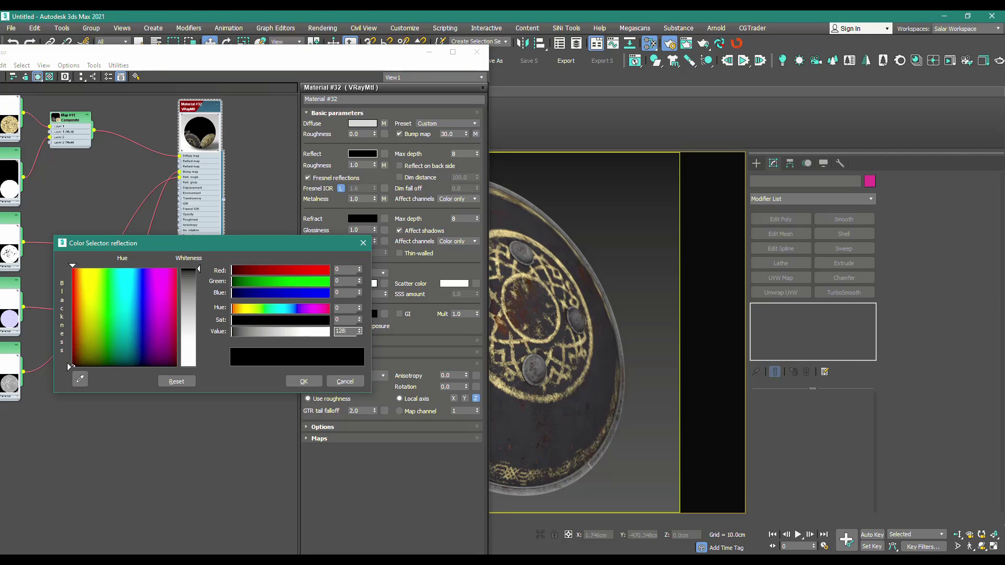
{"action": "key", "text": "Return"}
{"action": "left_click", "coordinate": [304, 381]}
{"action": "middle_click_drag", "start_coordinate": [231, 212], "coordinate": [205, 218]}
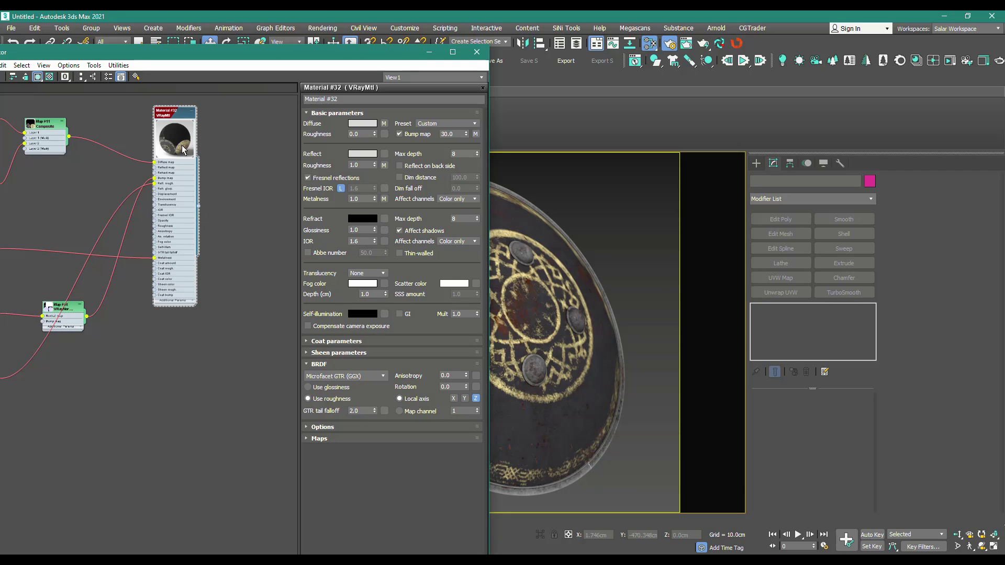
Render the textured shield and move the frame buffer clear of the wireframe viewports
{"action": "left_click_drag", "start_coordinate": [183, 53], "coordinate": [273, 40]}
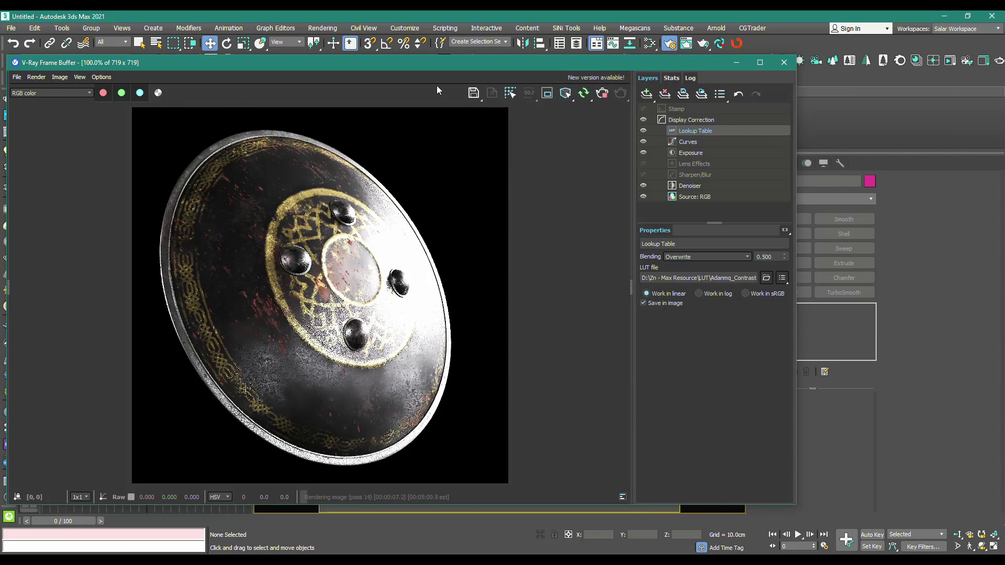
{"action": "left_click_drag", "start_coordinate": [436, 62], "coordinate": [607, 61]}
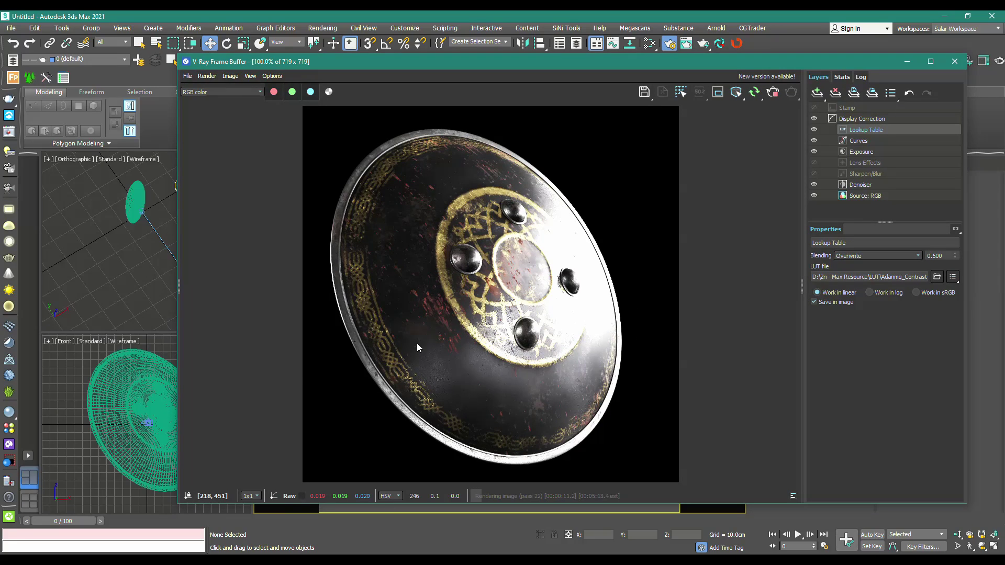
{"action": "left_click", "coordinate": [143, 265]}
Disconnect the metallic bitmap from the shield material, place the render beside the node graph and set Metalness to 0
{"action": "key", "text": "m"}
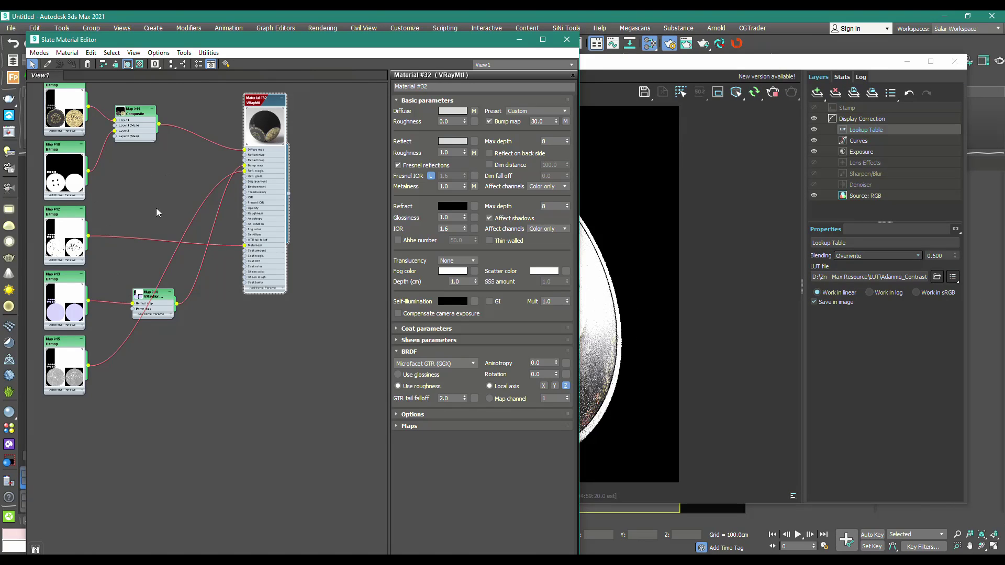
{"action": "scroll", "coordinate": [156, 217], "scroll_direction": "up", "scroll_amount": 2}
{"action": "left_click", "coordinate": [706, 71]}
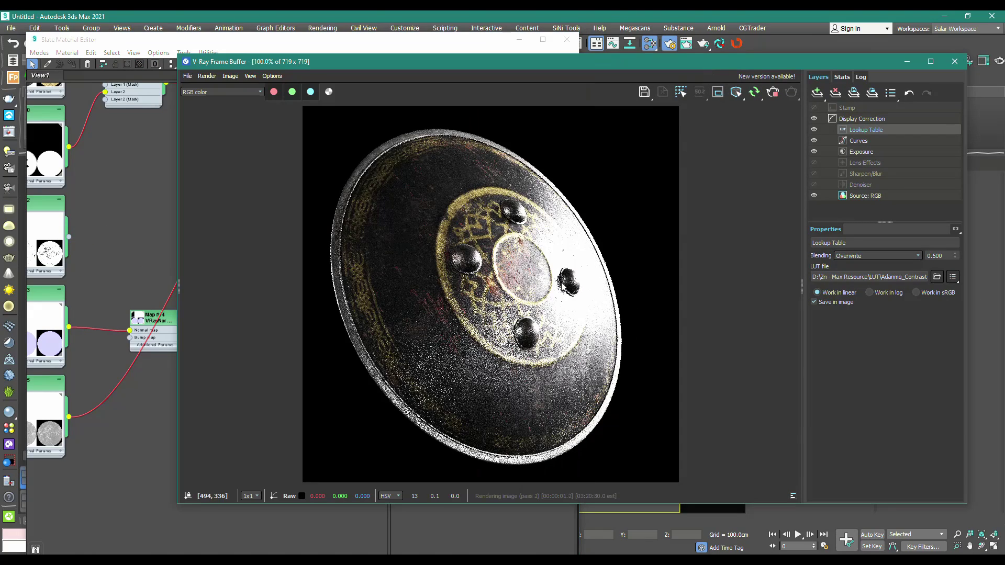
{"action": "left_click_drag", "start_coordinate": [520, 61], "coordinate": [746, 56]}
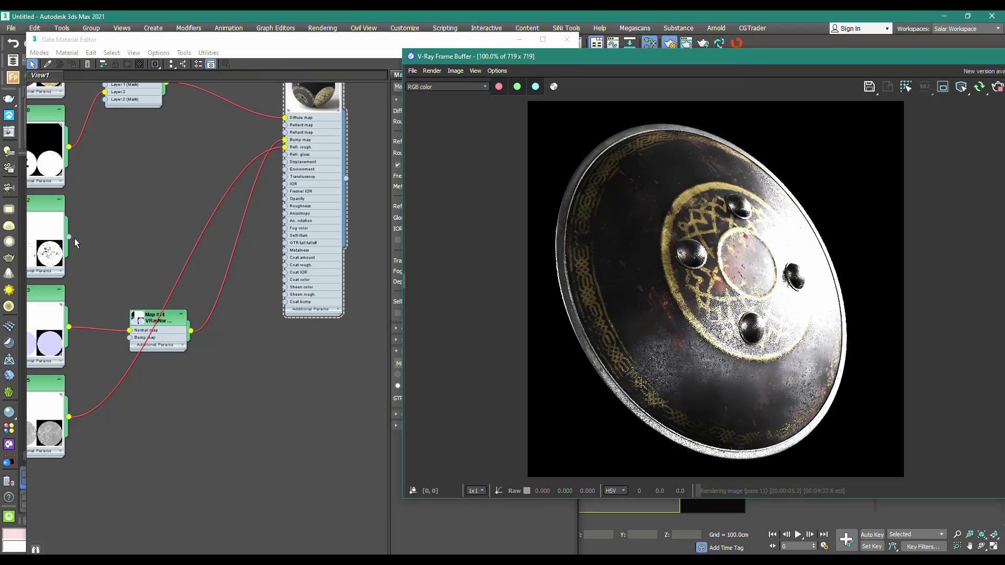
{"action": "left_click", "coordinate": [245, 265]}
{"action": "type", "text": "0"}
{"action": "key", "text": "Return"}
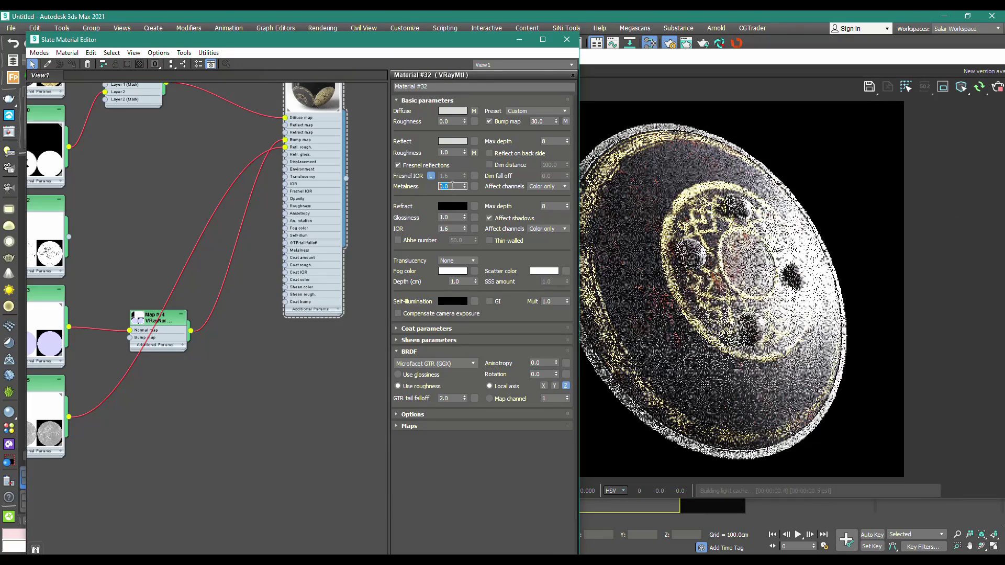
Reconnect the metallic bitmap to the shield material's Metalness input and bring the render back into full view
{"action": "left_click_drag", "start_coordinate": [68, 236], "coordinate": [311, 259]}
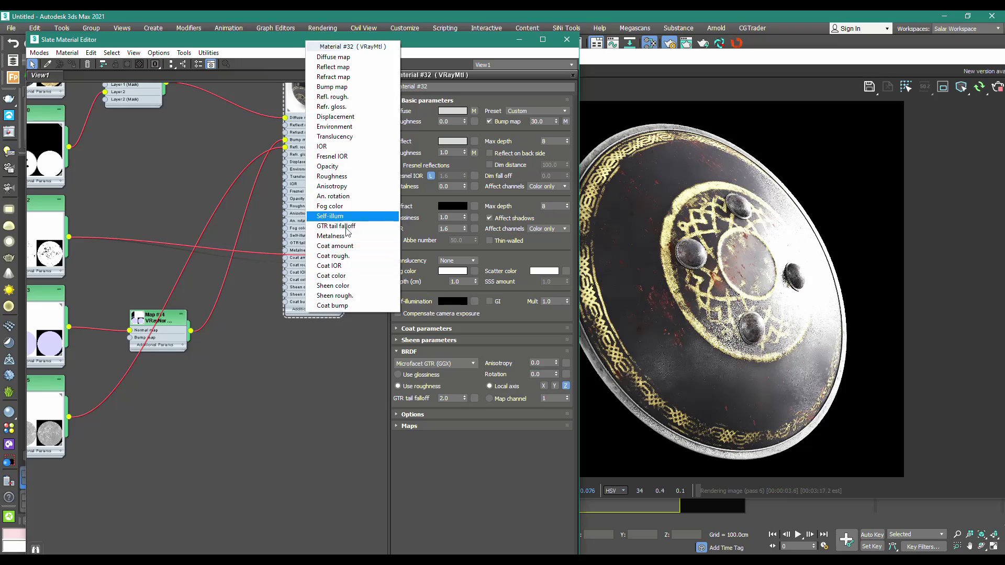
{"action": "left_click", "coordinate": [346, 235]}
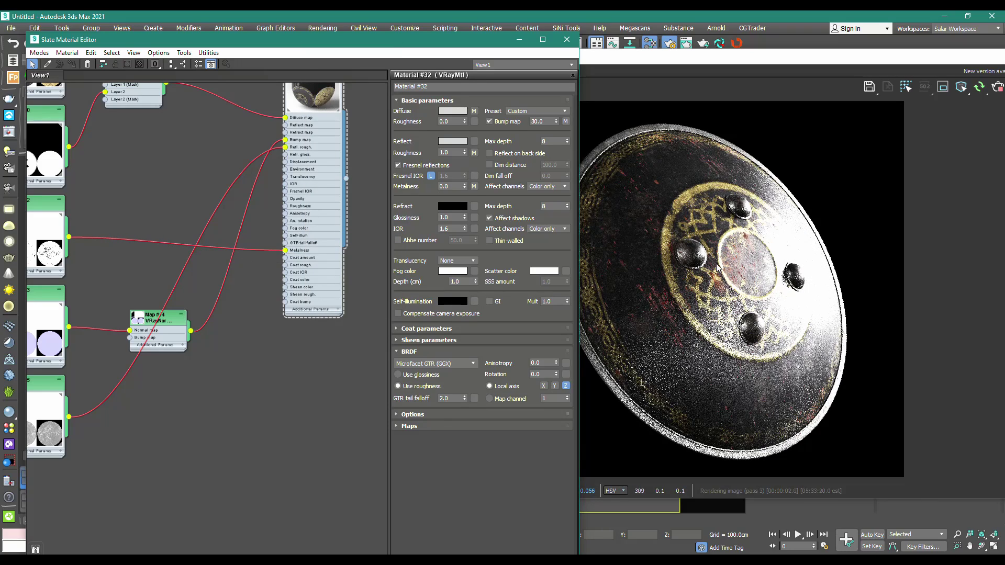
{"action": "left_click_drag", "start_coordinate": [782, 57], "coordinate": [559, 57]}
Try LightMix as the frame buffer's source mode and return it to RGB
{"action": "left_click", "coordinate": [866, 190]}
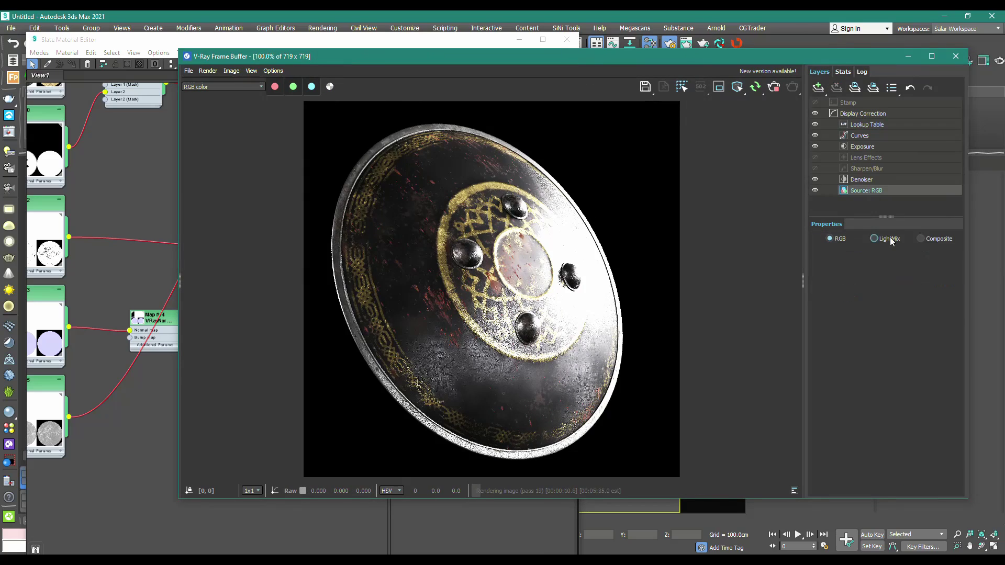
{"action": "left_click", "coordinate": [874, 238]}
{"action": "left_click", "coordinate": [829, 238]}
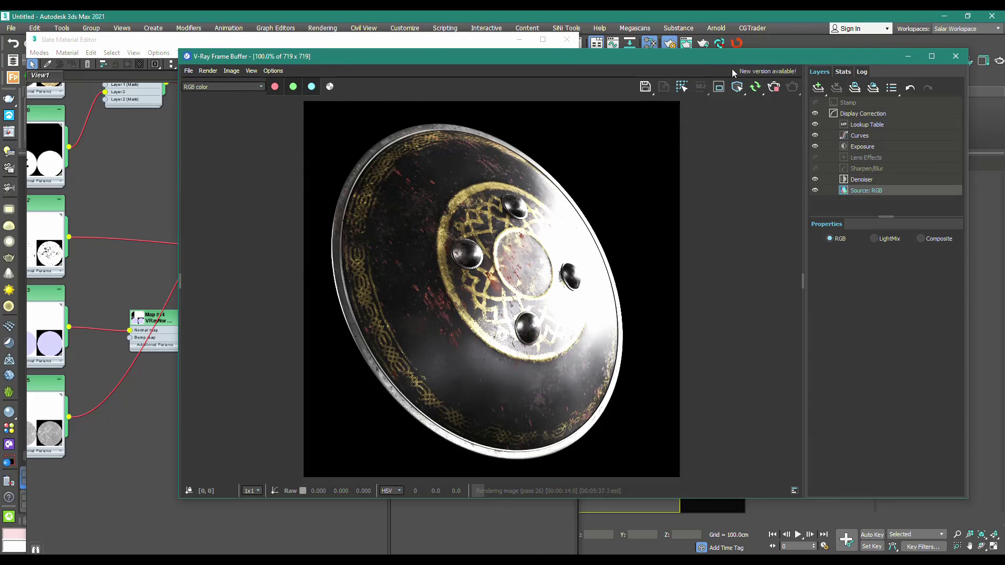
Select the scene's dome light and rotate it around Z to about 56° to relight the shield render
{"action": "left_click_drag", "start_coordinate": [701, 61], "coordinate": [463, 93]}
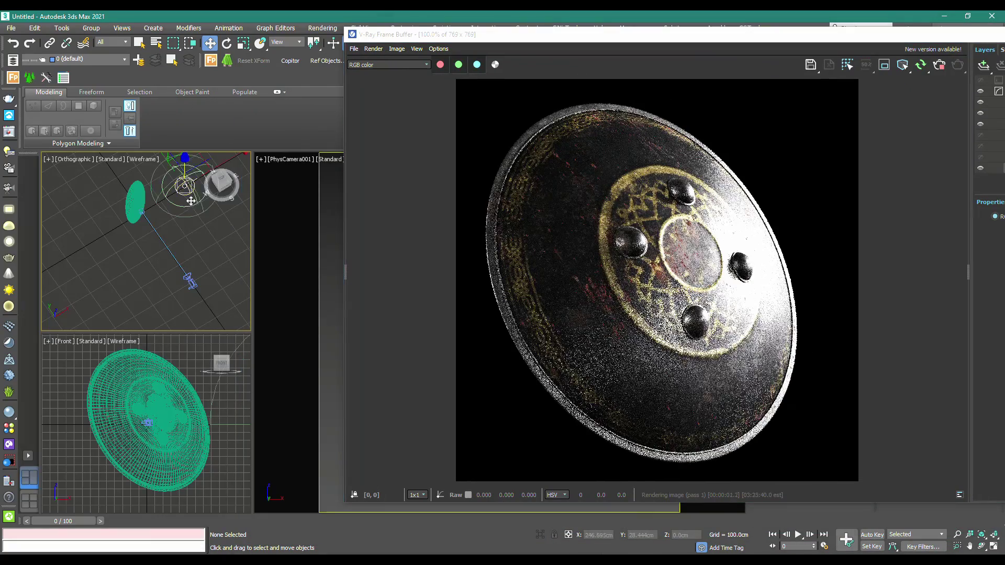
{"action": "right_click", "coordinate": [188, 197]}
{"action": "left_click", "coordinate": [204, 217]}
{"action": "left_click_drag", "start_coordinate": [188, 251], "coordinate": [254, 229]}
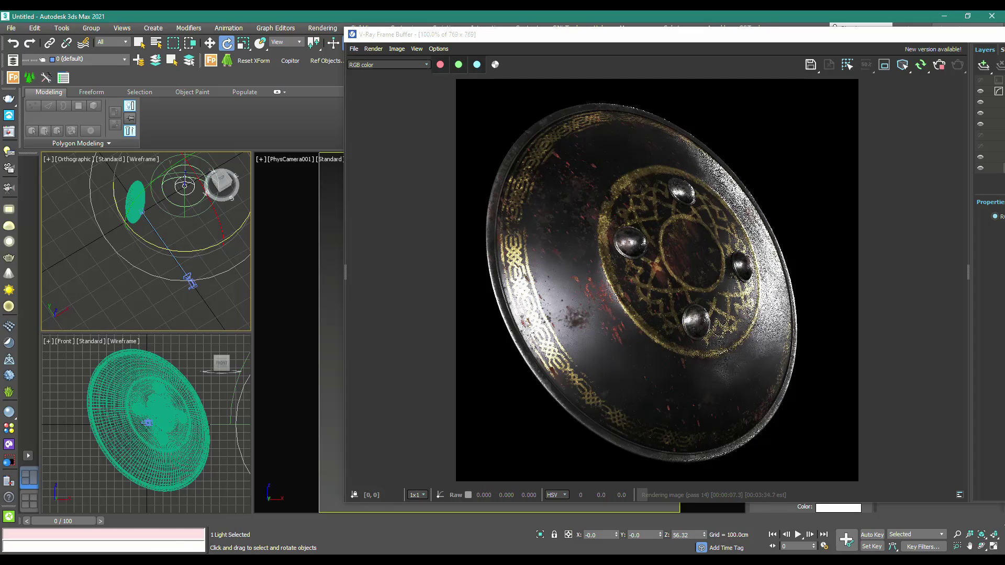
Switch to Chrome and view the CGTrader tile materials page, the free 8K HDRI page and the ArtStation store
{"action": "left_click", "coordinate": [168, 561]}
{"action": "left_click", "coordinate": [296, 507]}
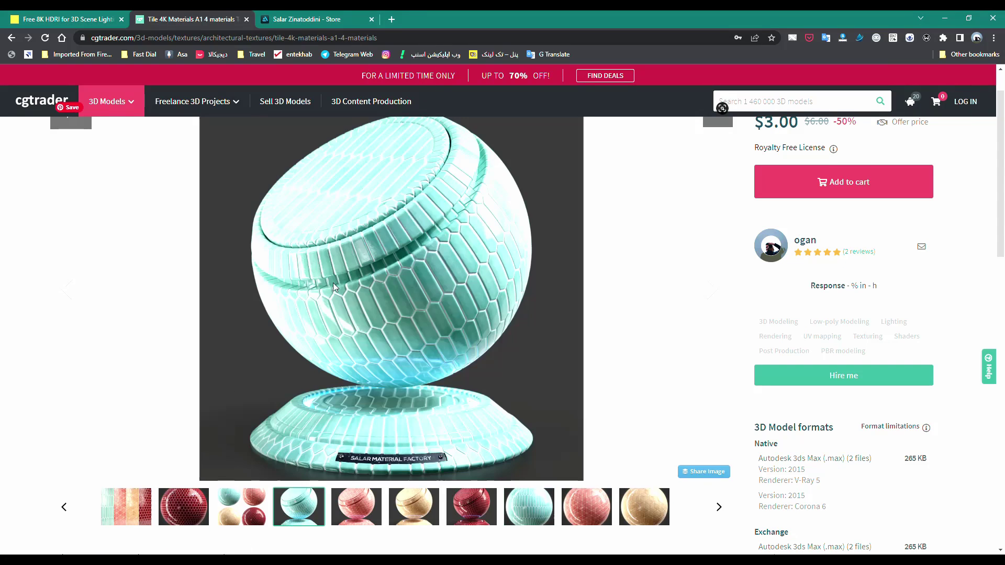
{"action": "left_click", "coordinate": [426, 38]}
{"action": "left_click", "coordinate": [68, 20]}
{"action": "key", "text": "ctrl+l"}
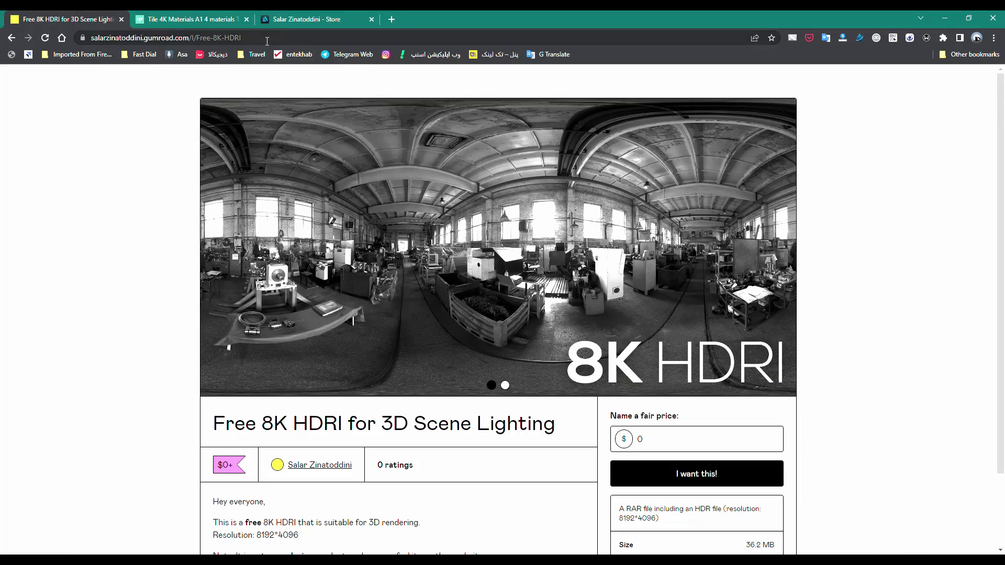
{"action": "left_click", "coordinate": [279, 21]}
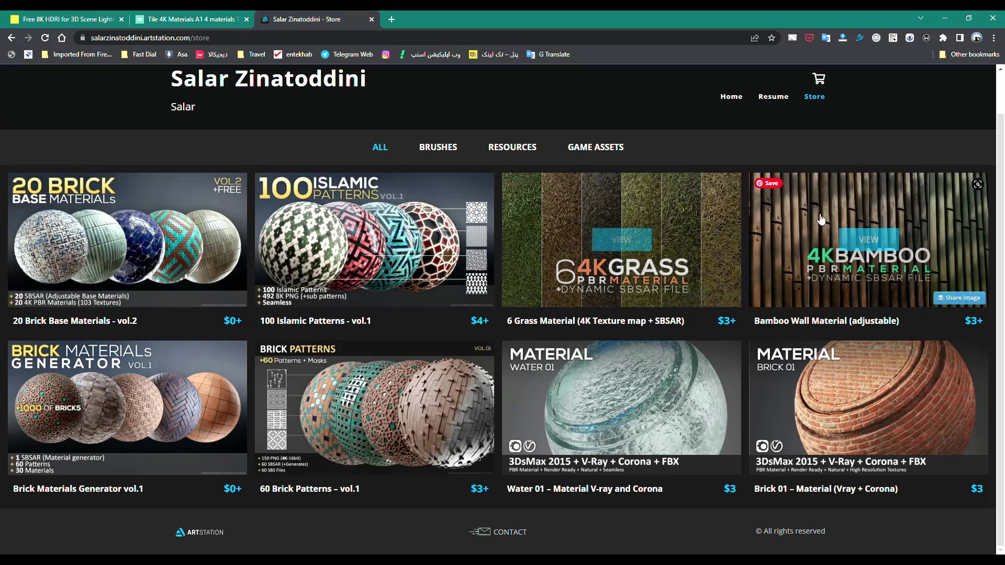
Open the ArtStation site's home page and browse the portfolio of materials and models
{"action": "left_click", "coordinate": [731, 96]}
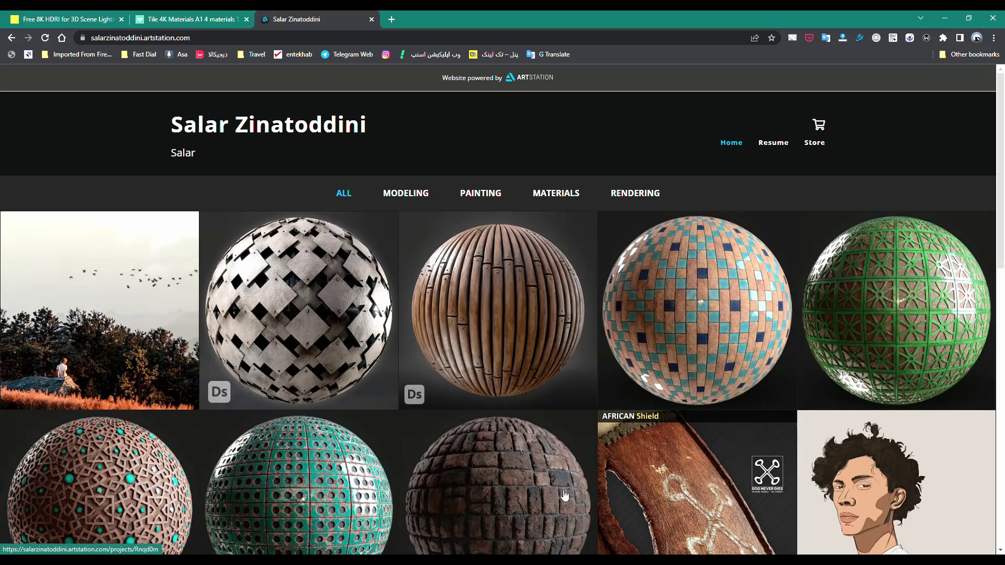
{"action": "scroll", "coordinate": [564, 495], "scroll_direction": "down", "scroll_amount": 7}
{"action": "scroll", "coordinate": [564, 495], "scroll_direction": "up", "scroll_amount": 3}
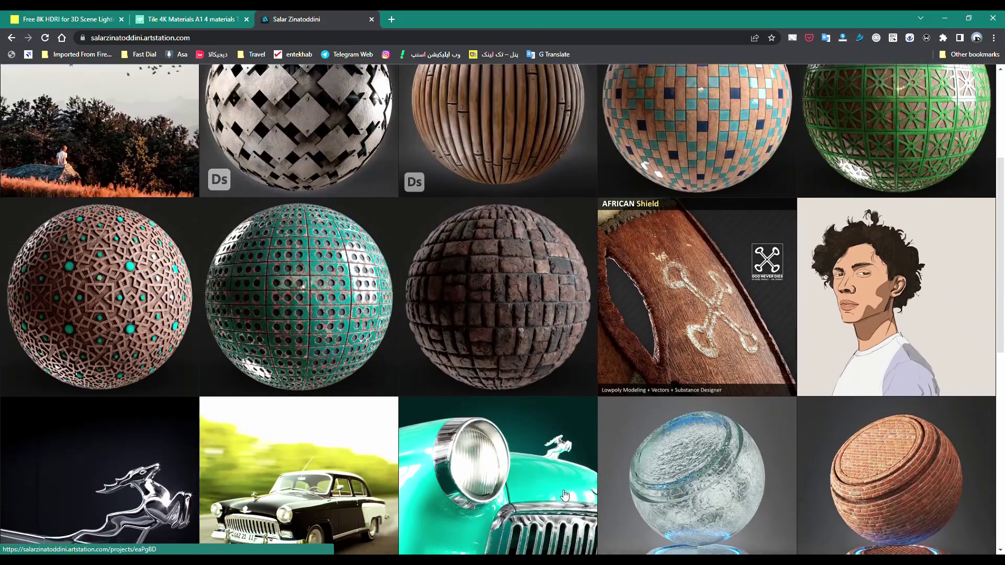
{"action": "scroll", "coordinate": [565, 495], "scroll_direction": "down", "scroll_amount": 9}
{"action": "scroll", "coordinate": [563, 495], "scroll_direction": "up", "scroll_amount": 13}
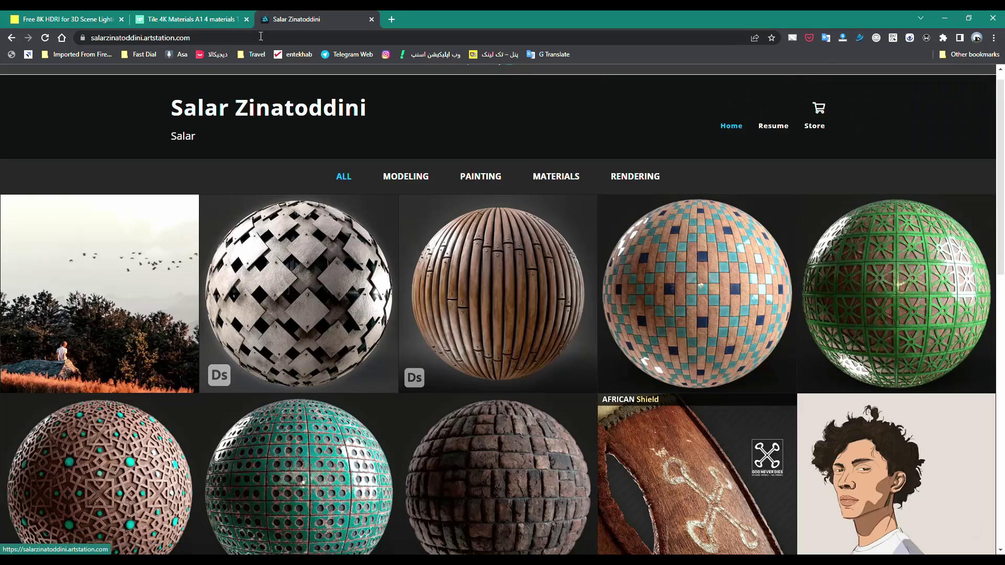